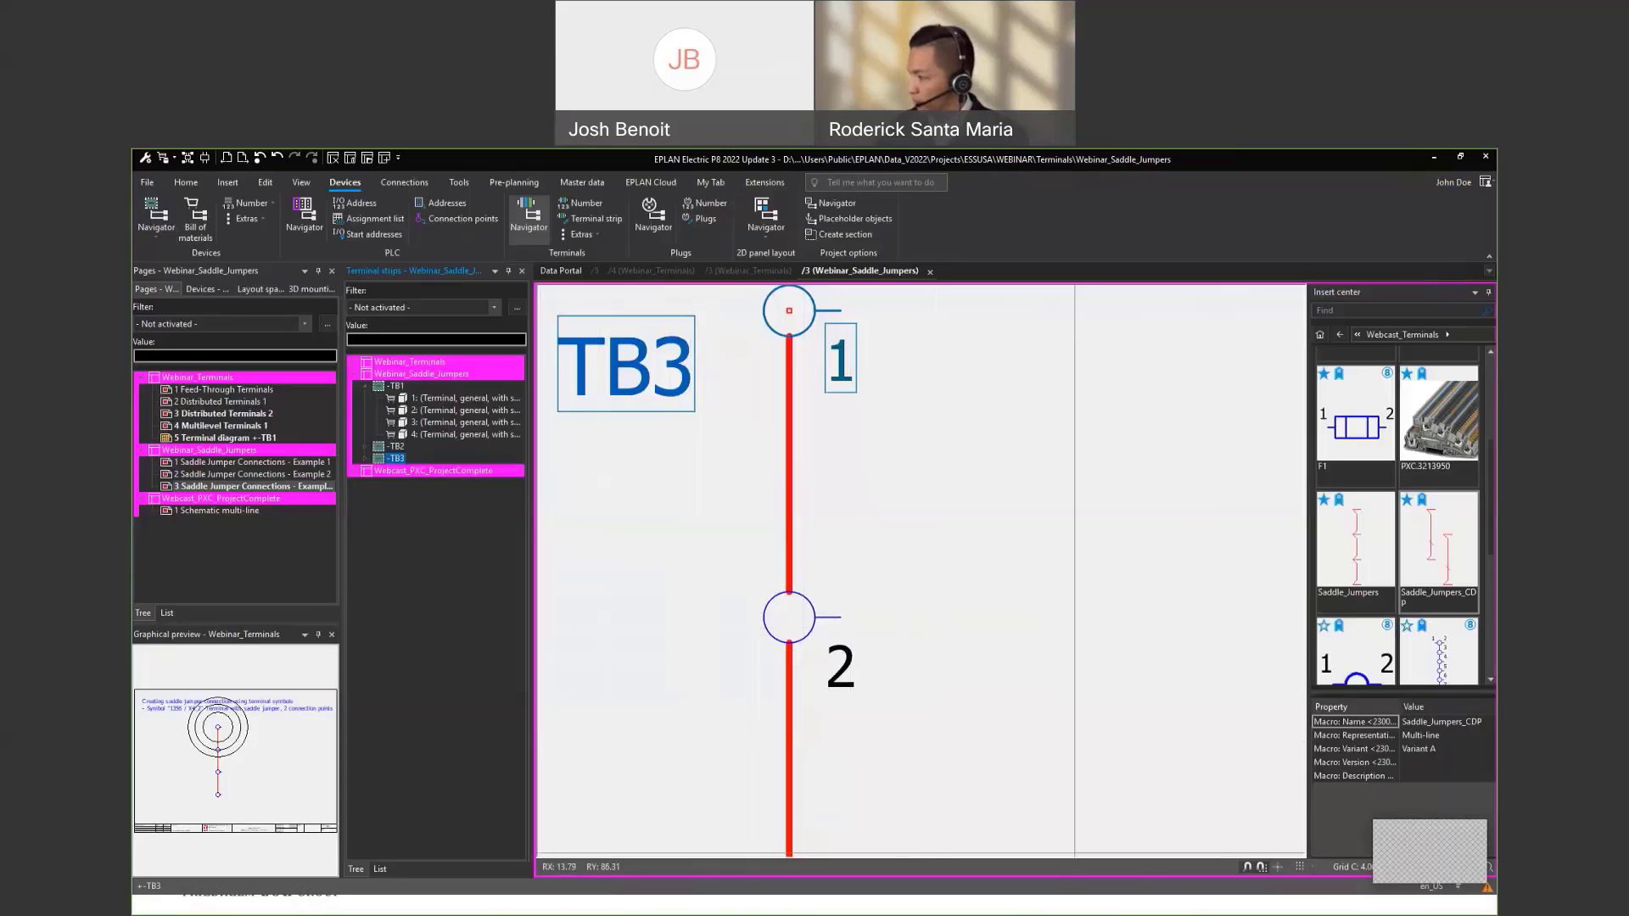
# Switch from EPLAN back to the 'Managing Saddle Jumpers' presentation slide
pyautogui.hotkey('alt', 'Tab')
# Move to the 'Terminal Strip – Using Phoenix Contact Project Complete' slide
pyautogui.press('Left')
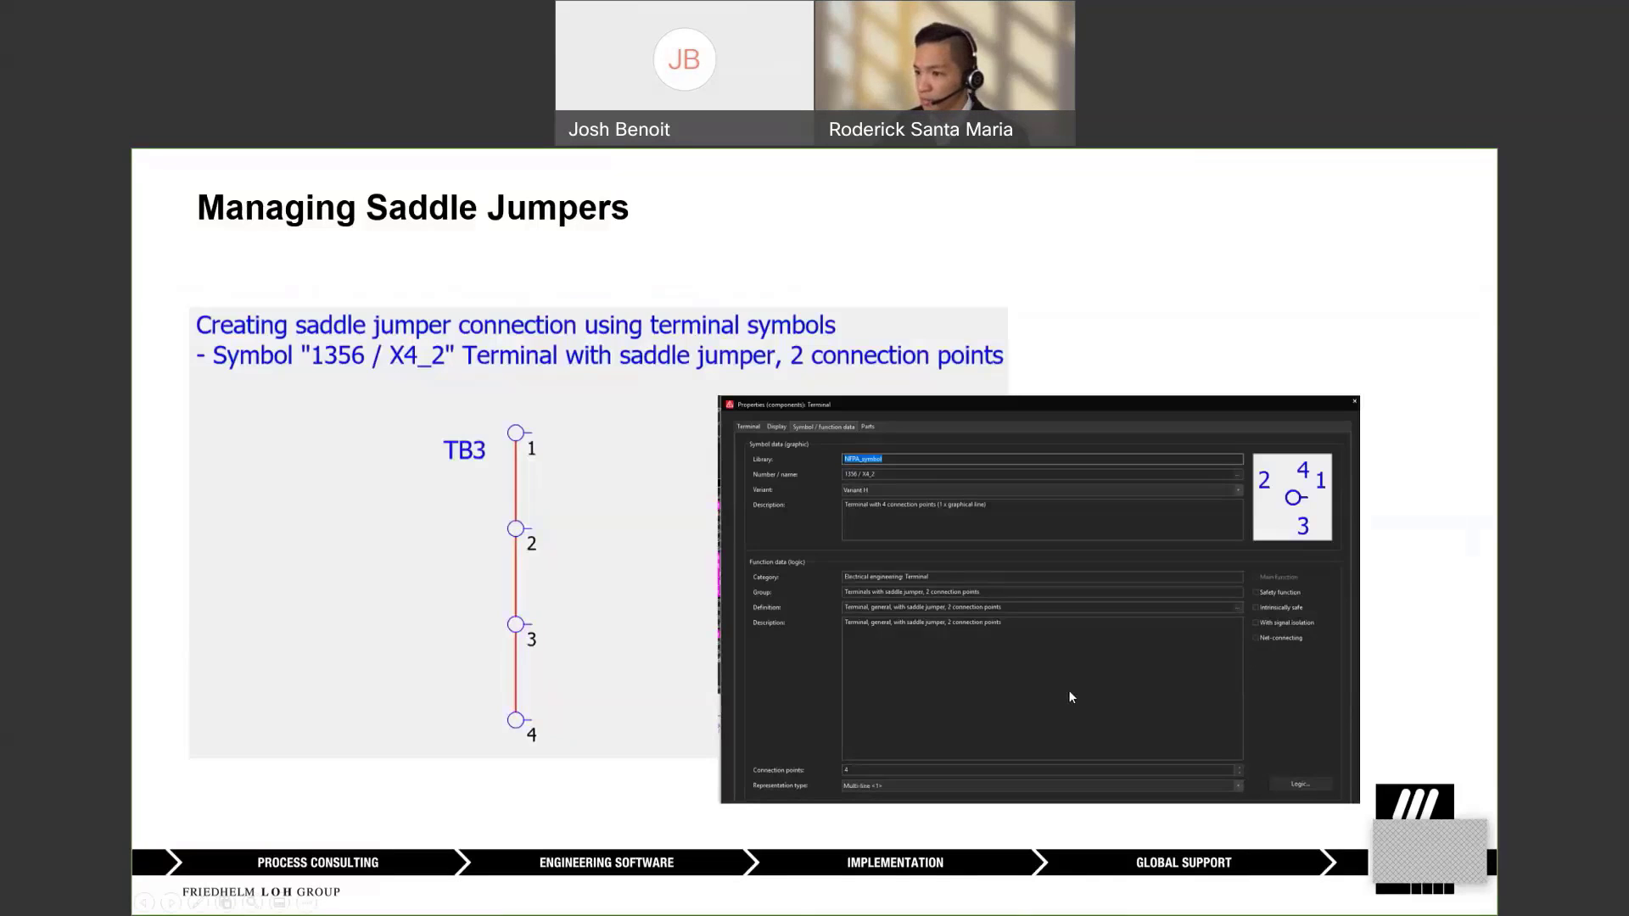
pyautogui.press('Right')
pyautogui.press('Right')
pyautogui.press('Right')
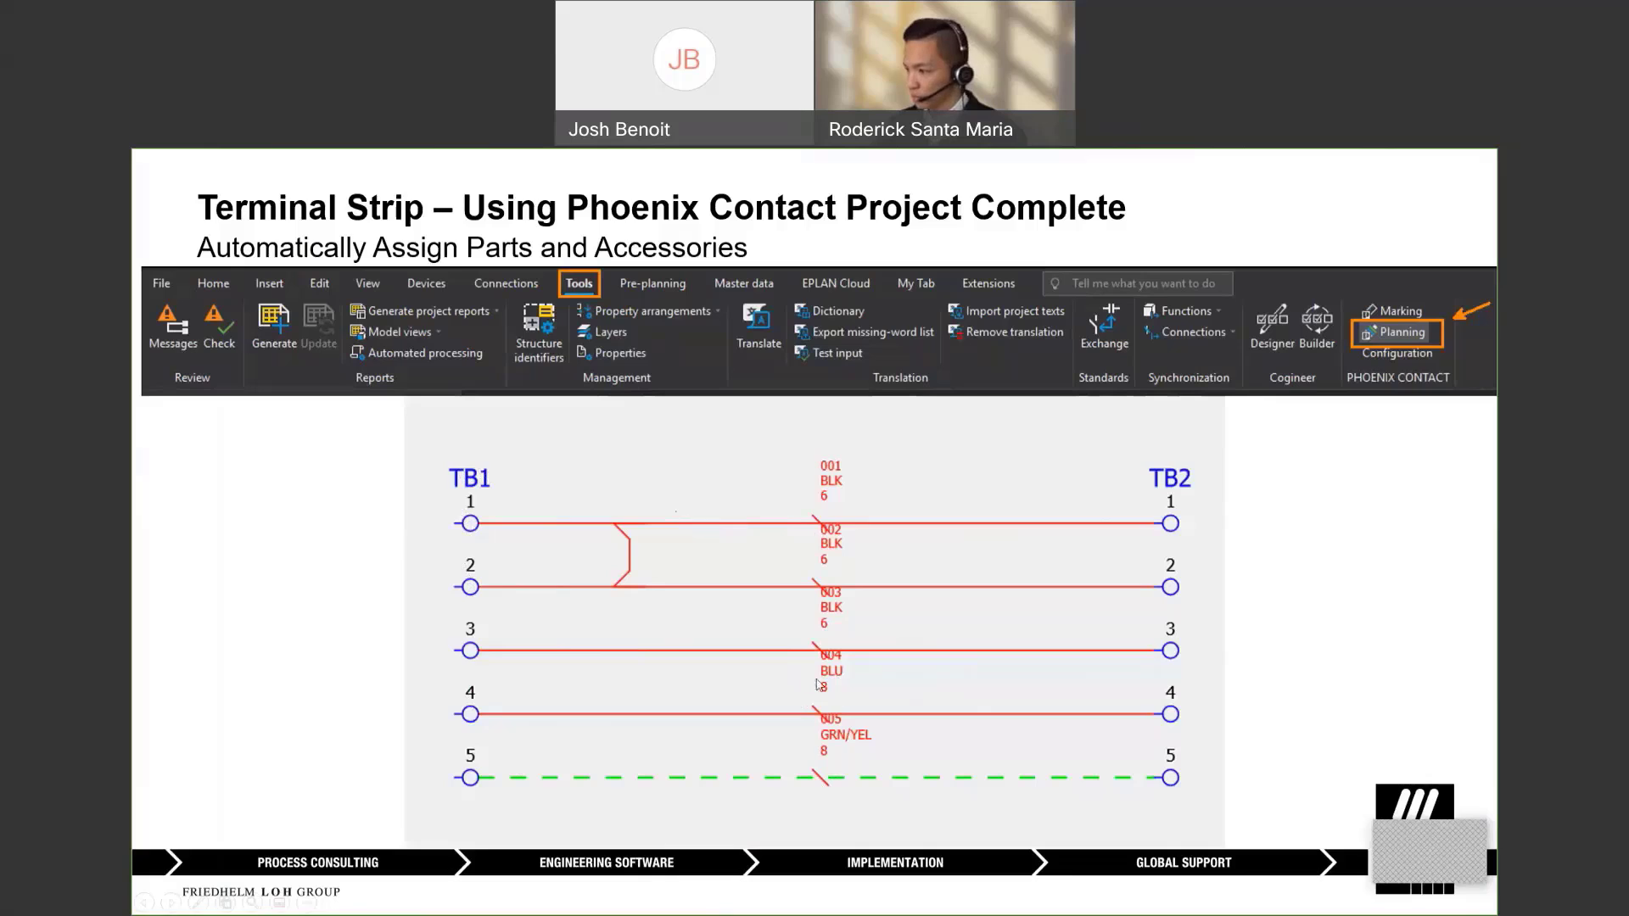
# Open page /1 of Webcast_PXC_ProjectComplete and close the Webinar_Terminals and Webinar_Saddle_Jumpers page tabs
pyautogui.hotkey('alt', 'Tab')
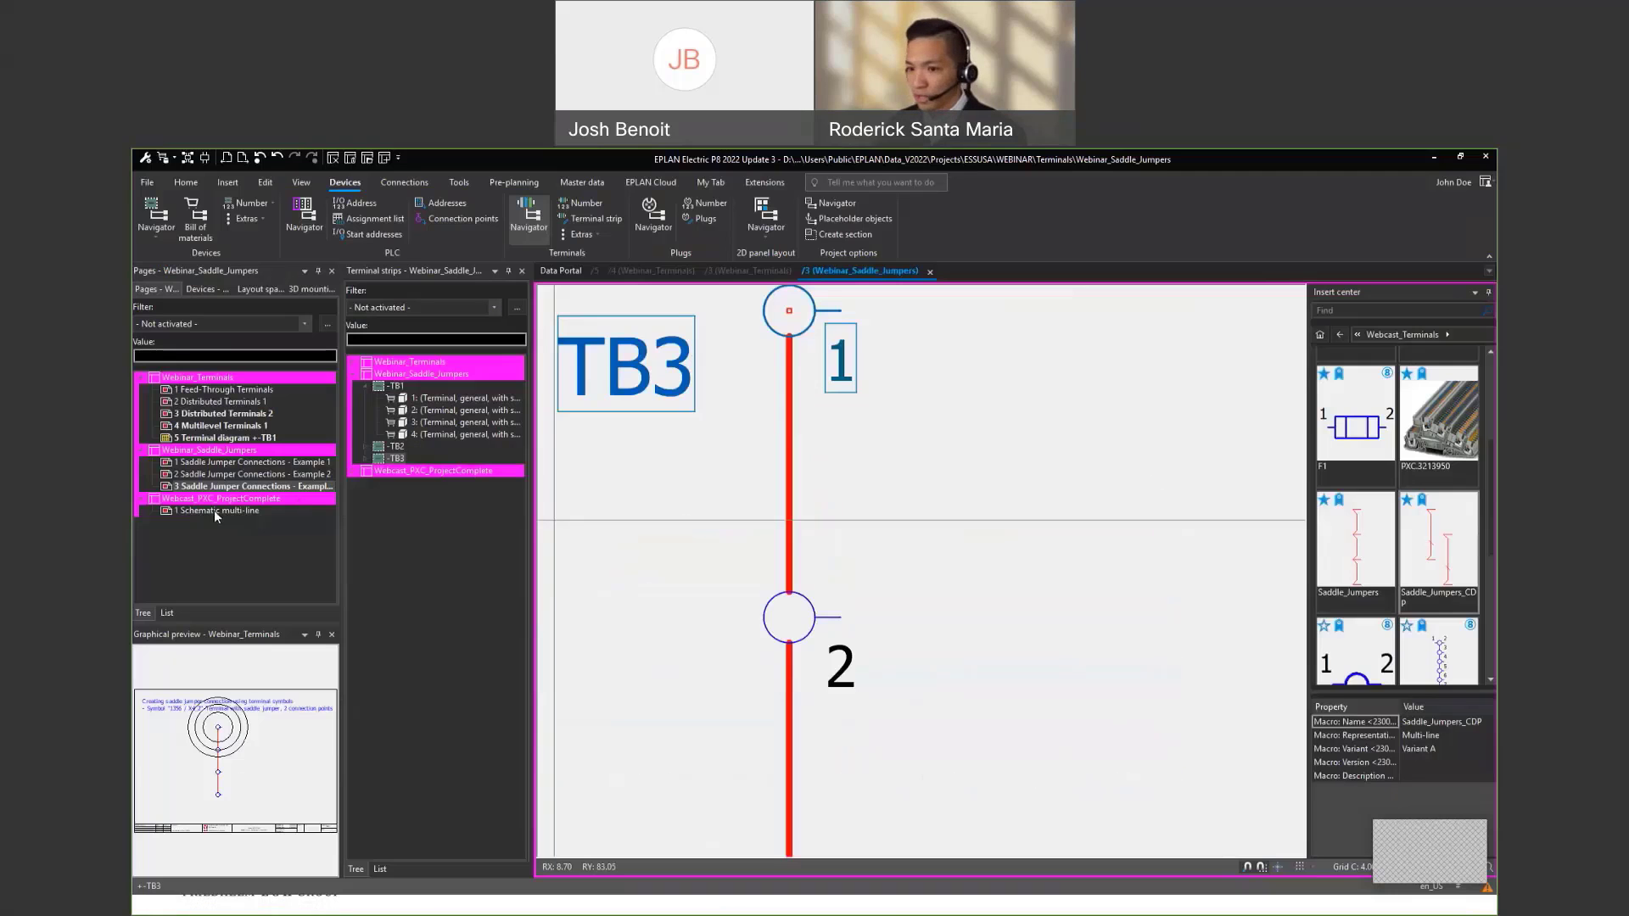
pyautogui.click(213, 511)
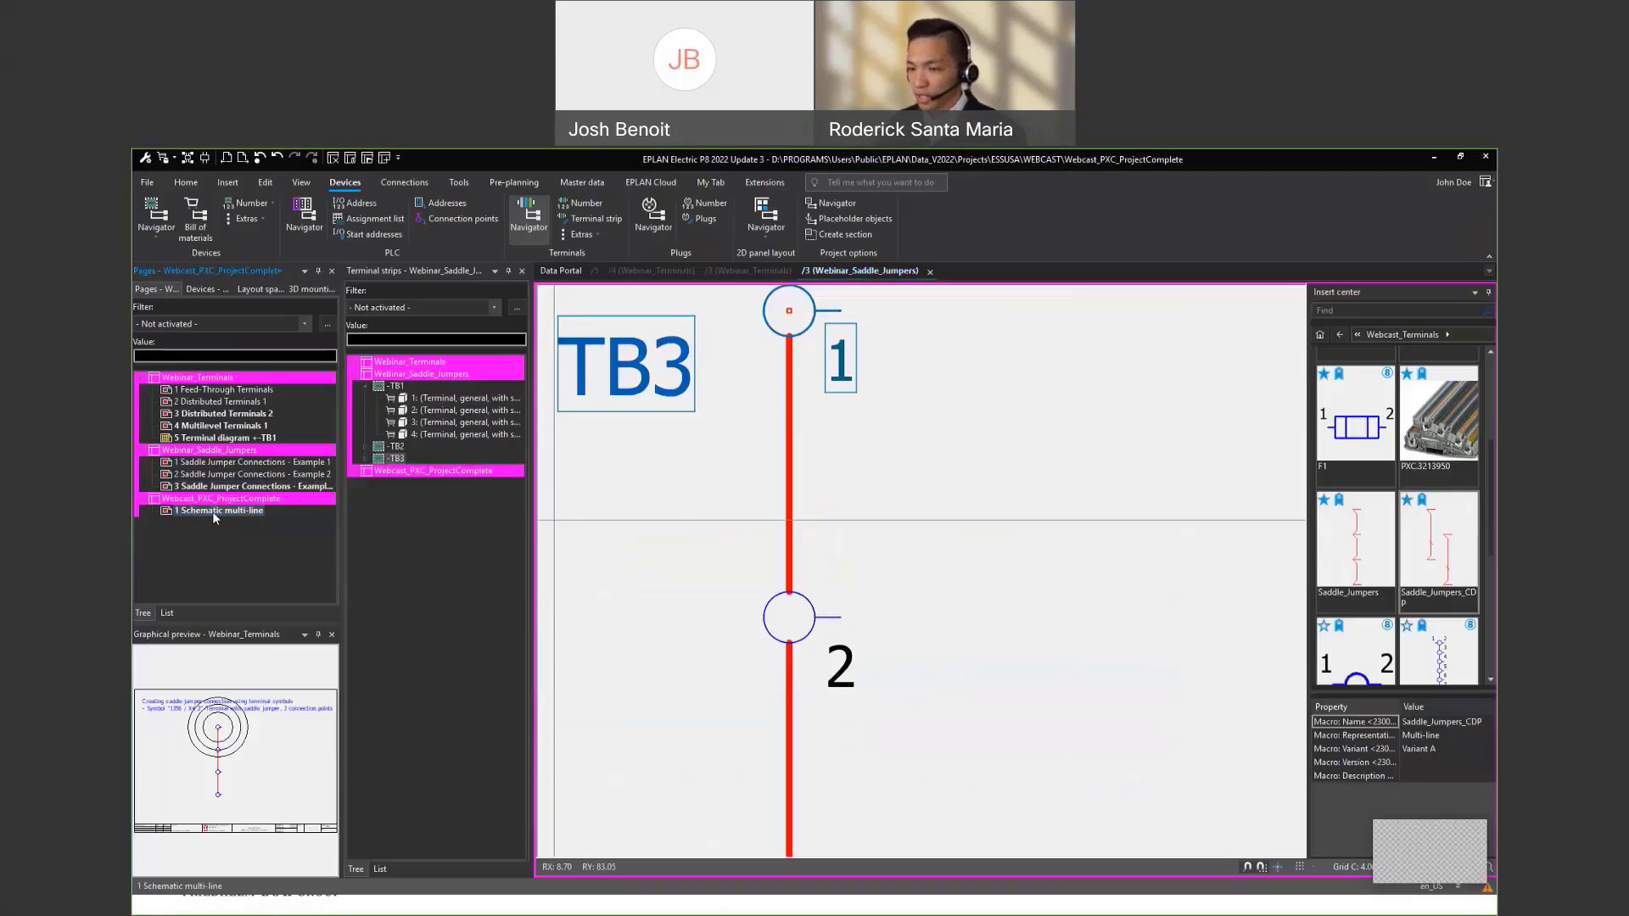
pyautogui.click(472, 372)
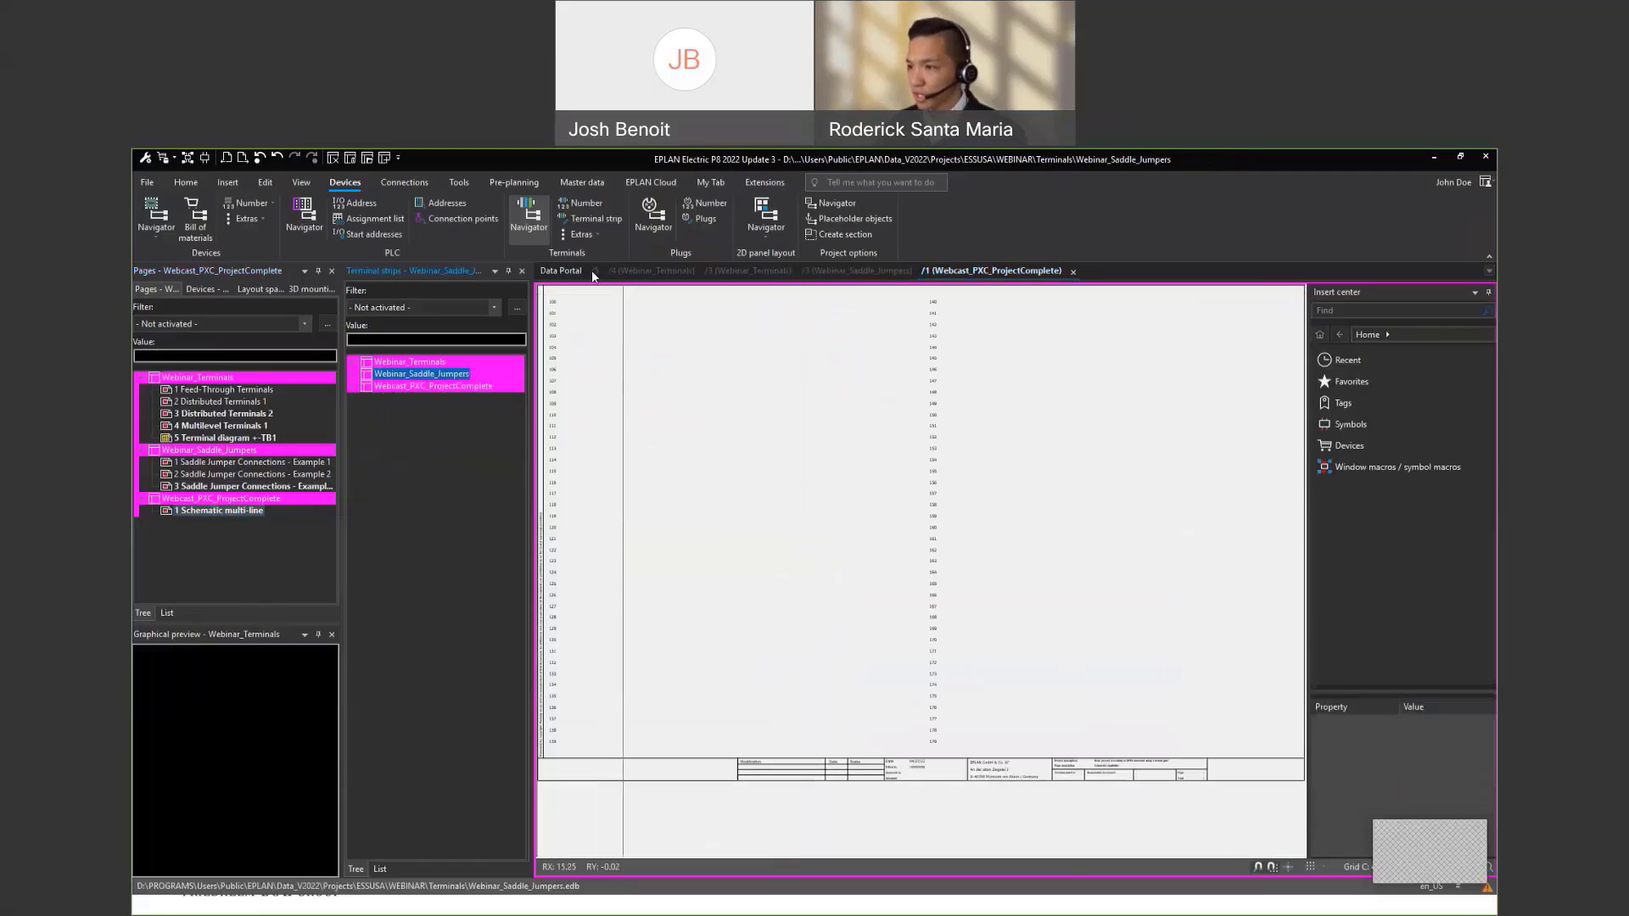
pyautogui.click(633, 272)
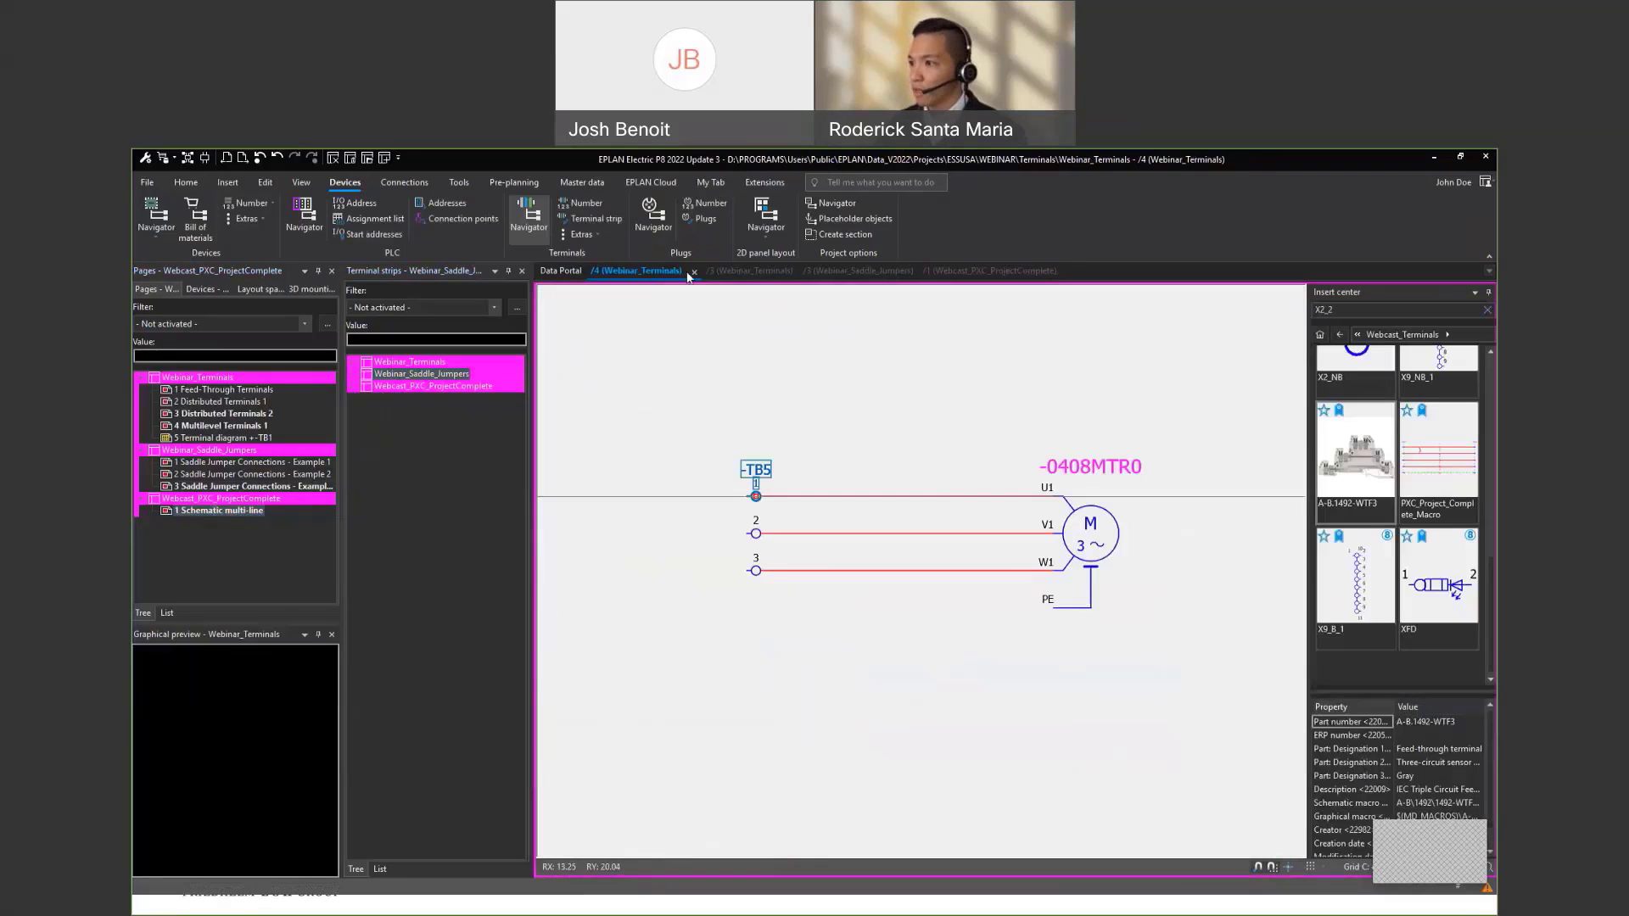
pyautogui.click(693, 273)
pyautogui.click(747, 270)
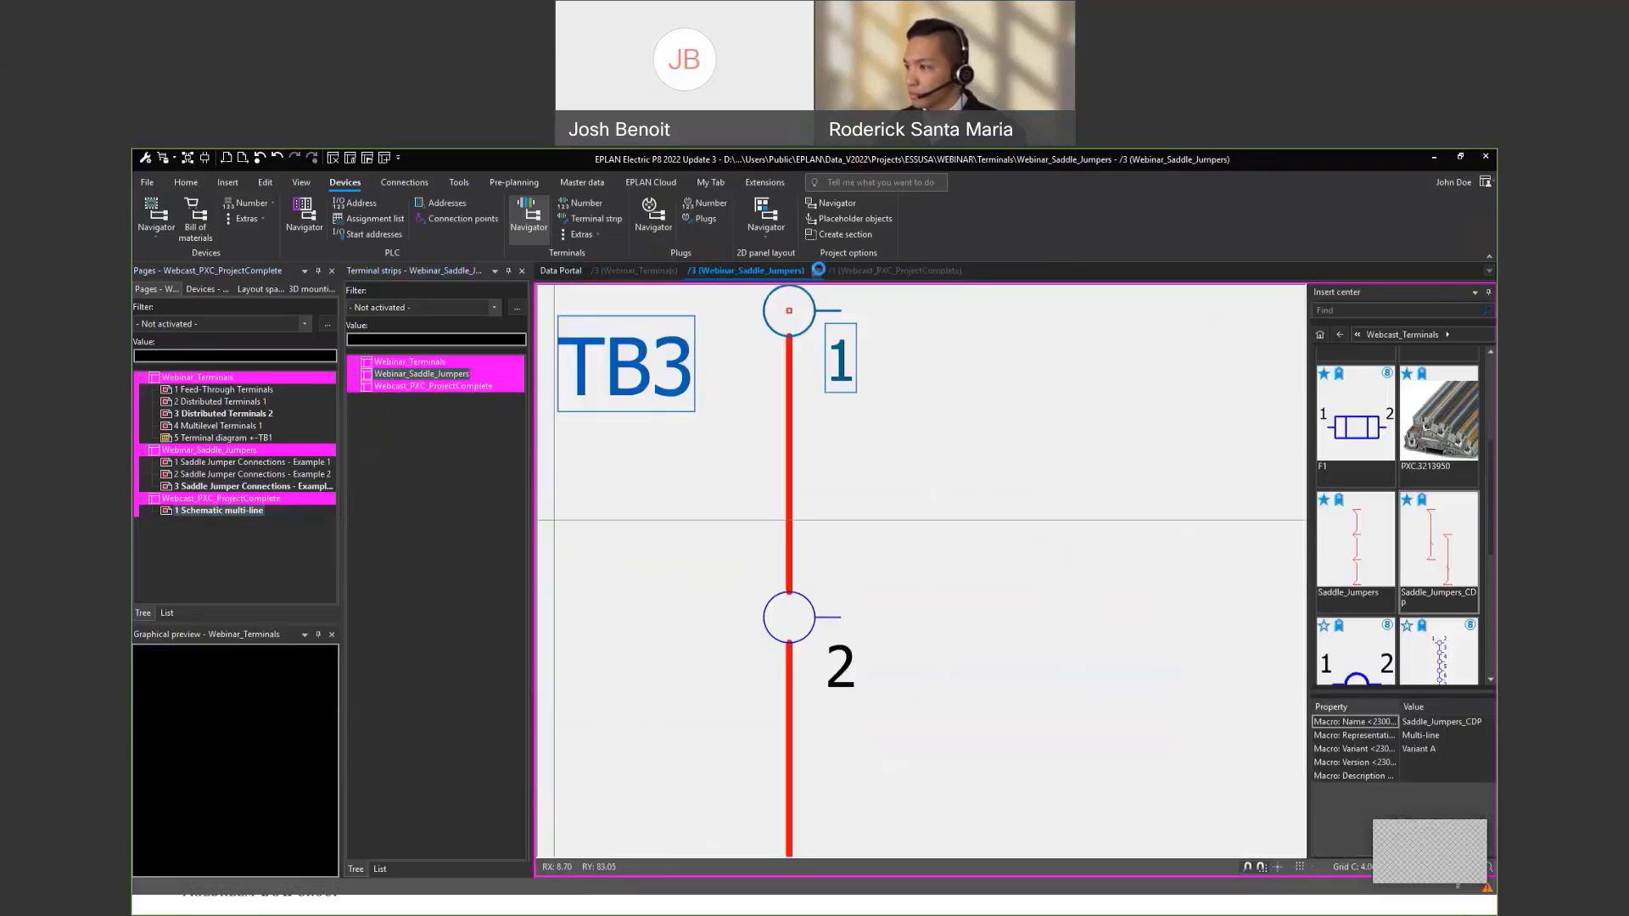
pyautogui.click(819, 271)
pyautogui.click(666, 272)
pyautogui.click(694, 271)
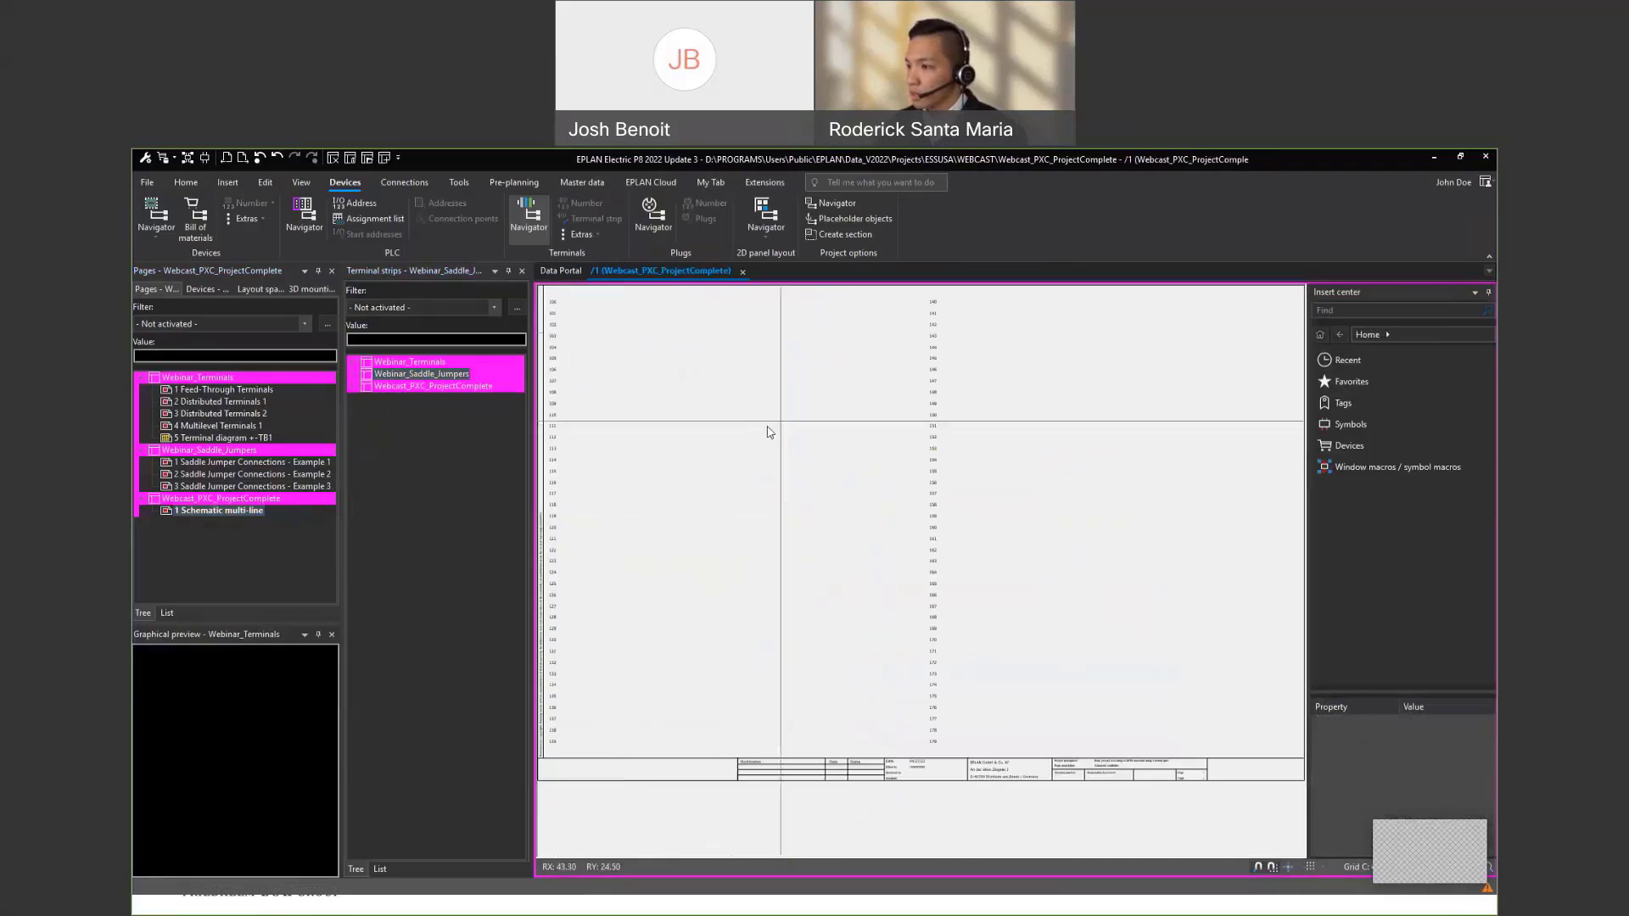
pyautogui.scroll(3, 857, 518)
pyautogui.scroll(1, 856, 506)
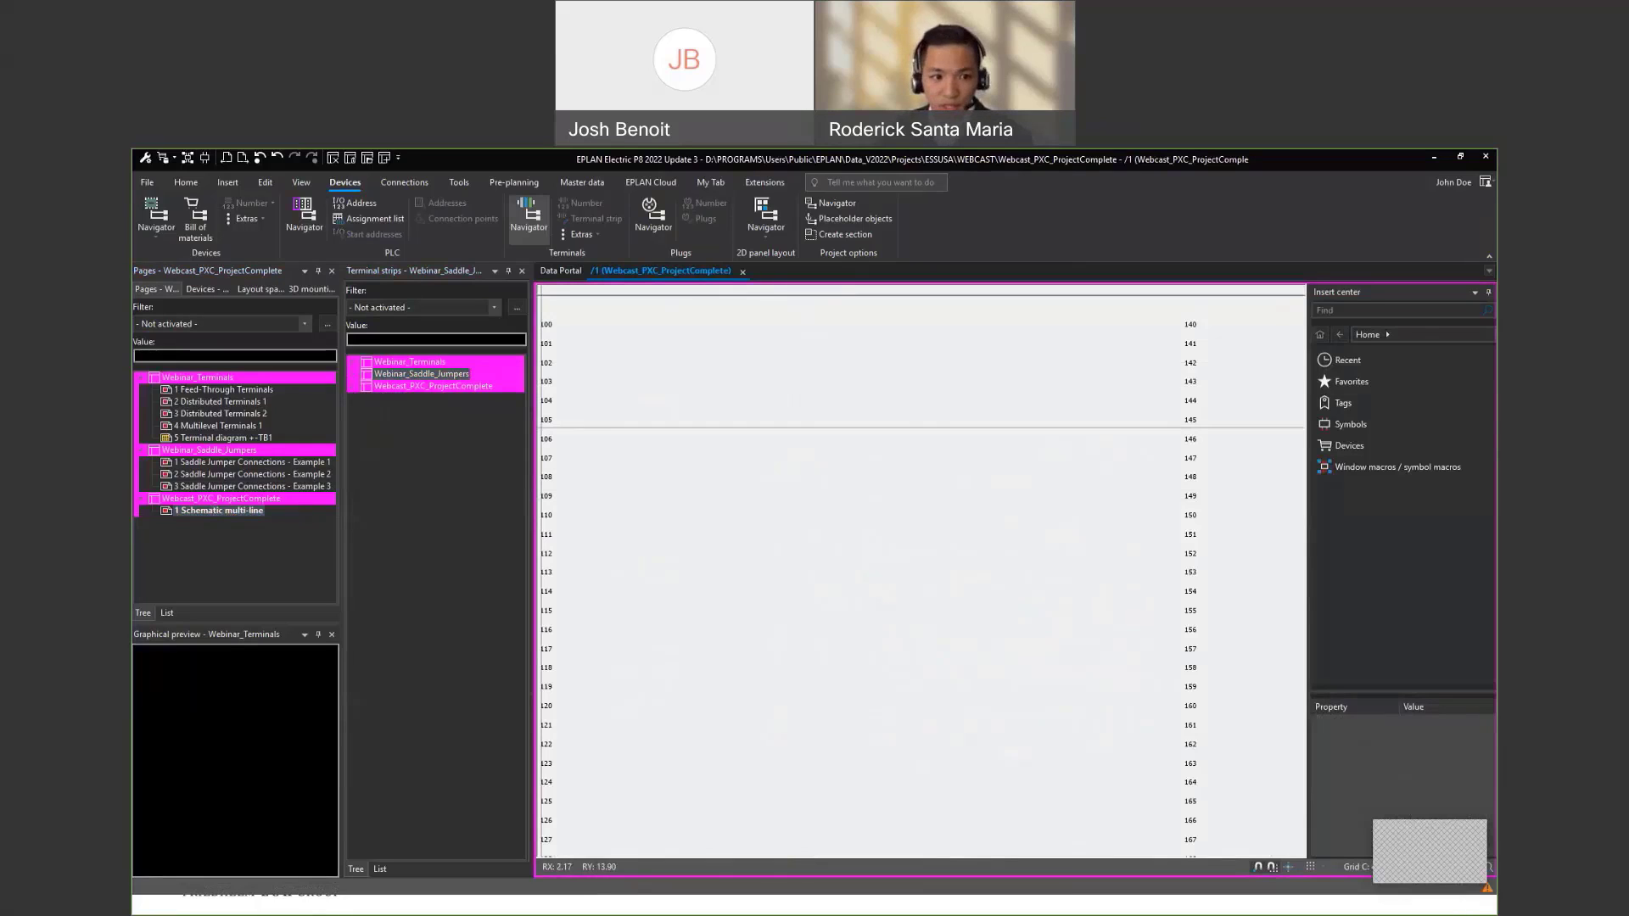
pyautogui.click(1371, 311)
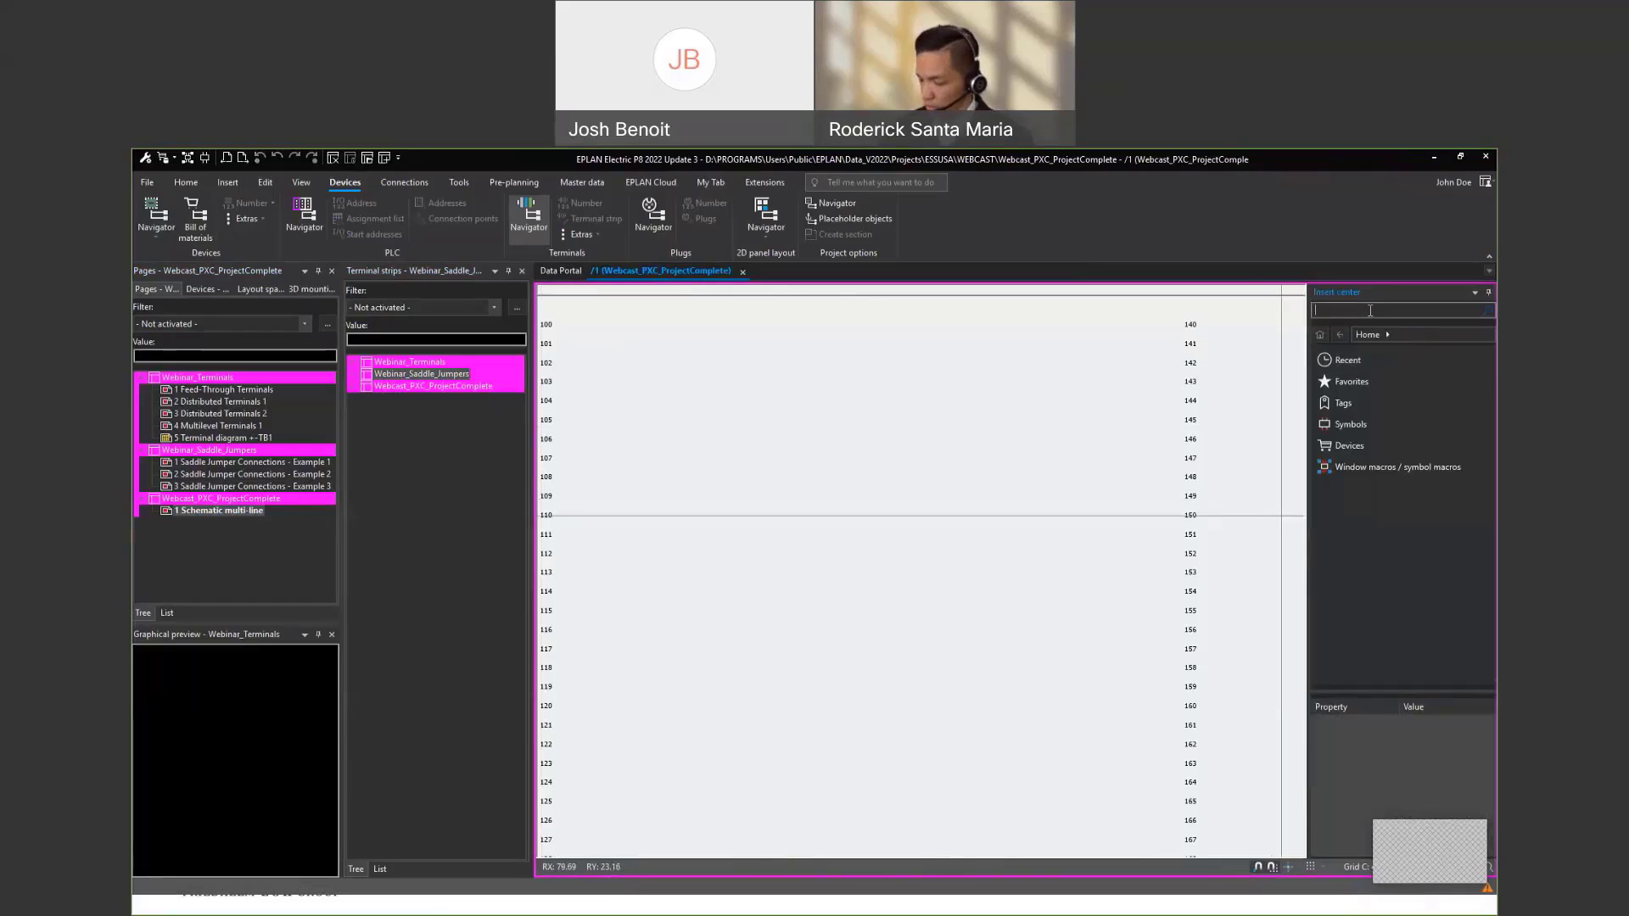
# Search the symbols for X2_2 and place the first X2_2 symbol as terminal TB1:1
pyautogui.write('X2_')
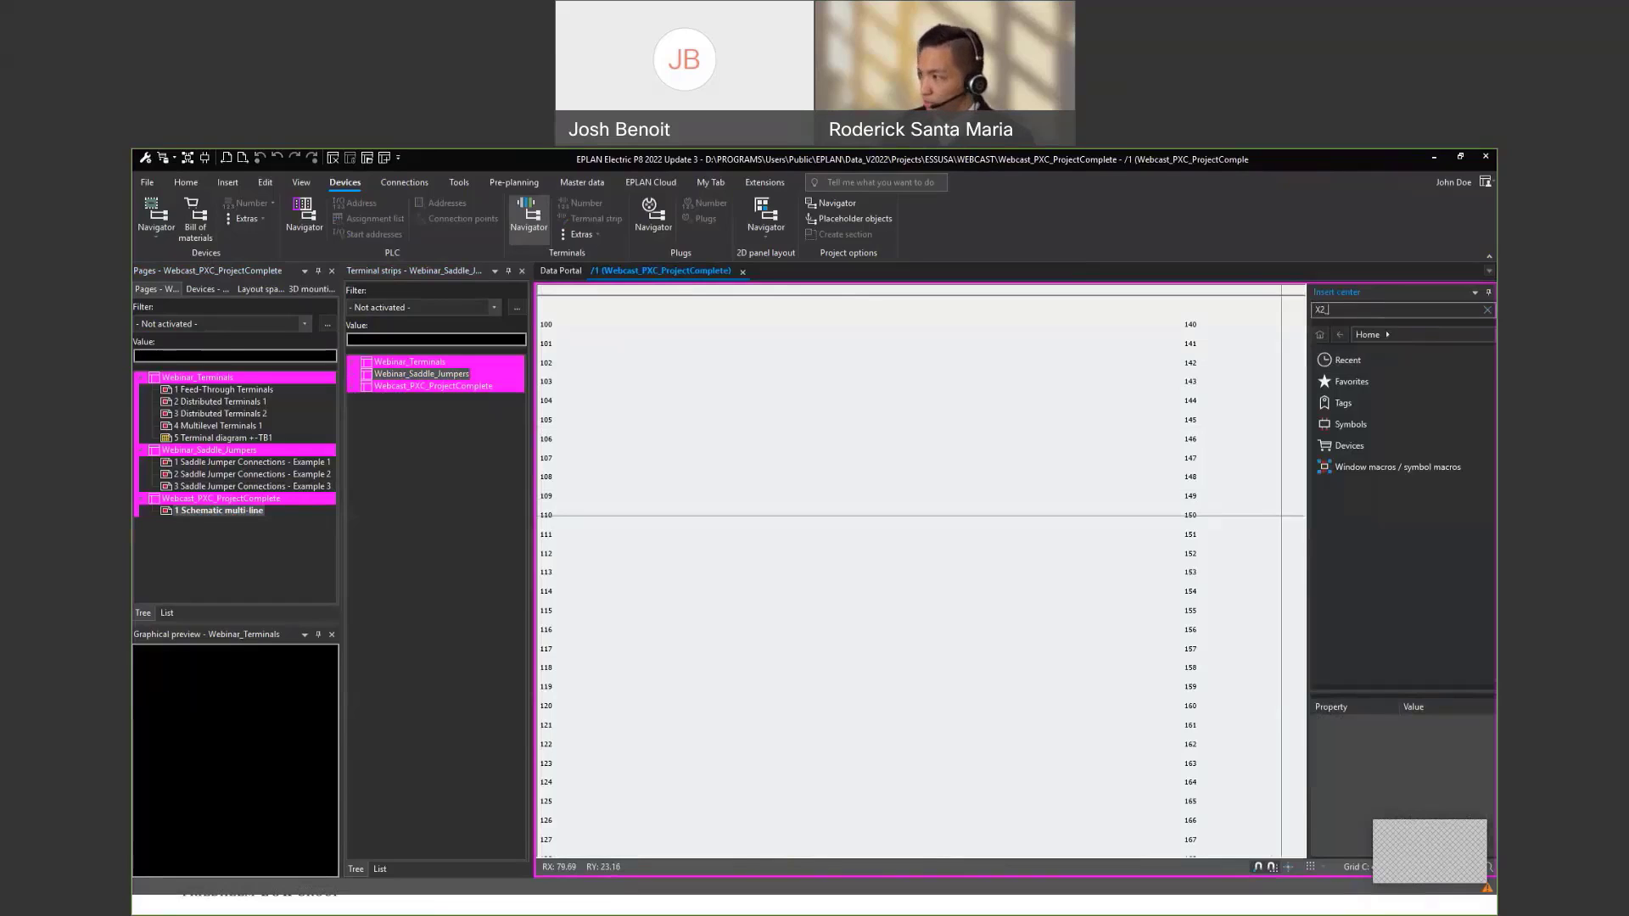
pyautogui.write('2')
pyautogui.press('Return')
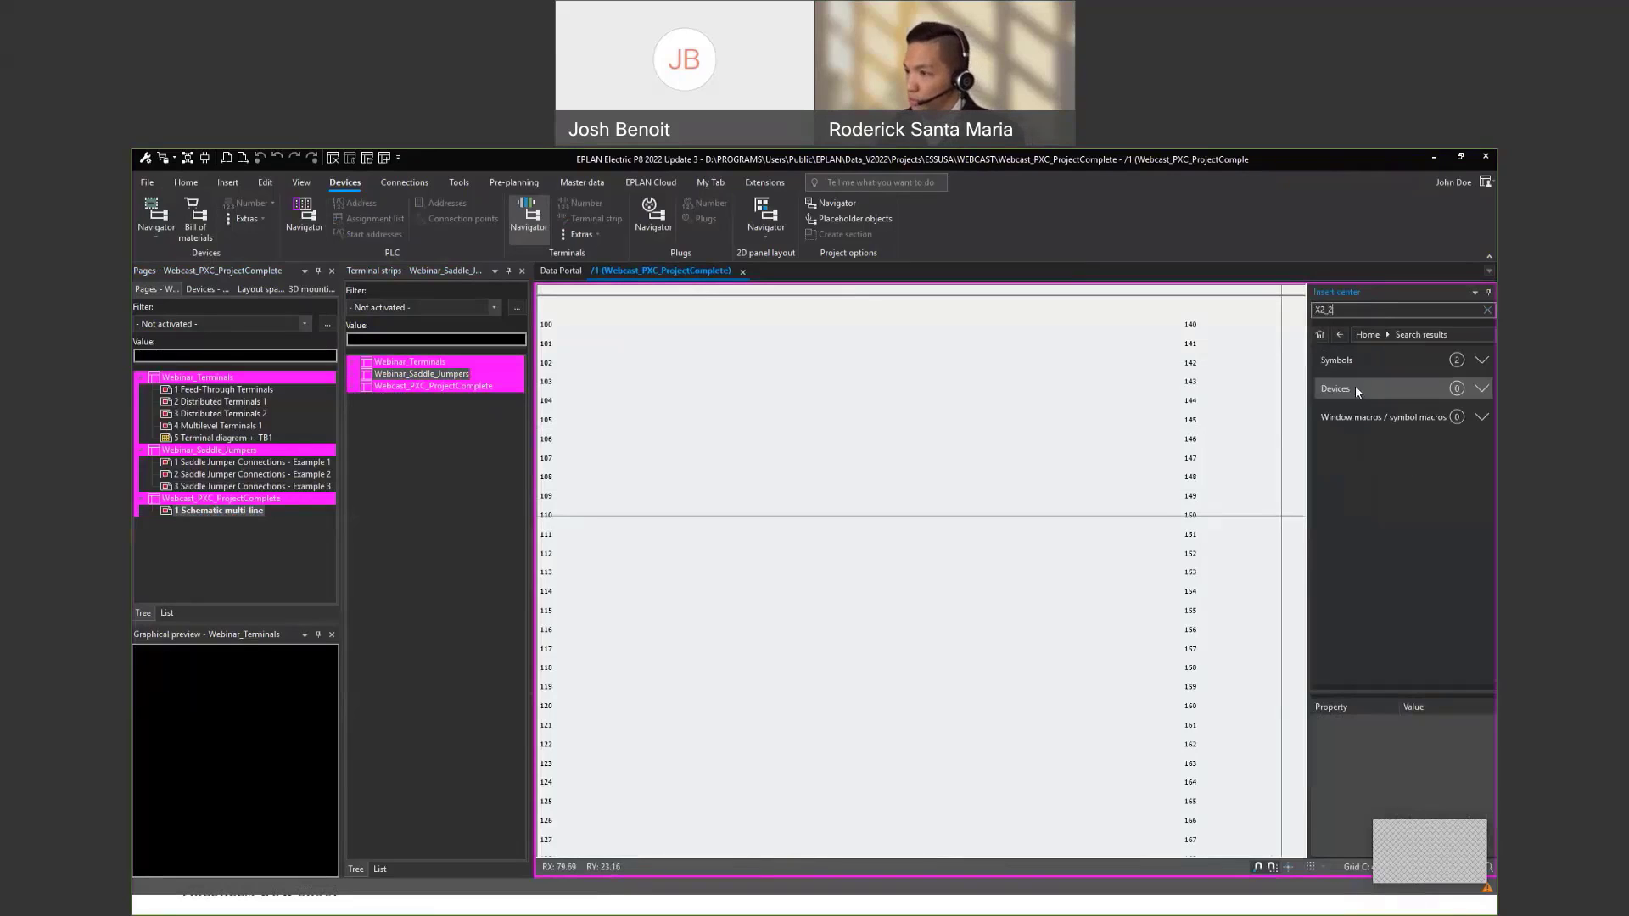
pyautogui.click(1366, 360)
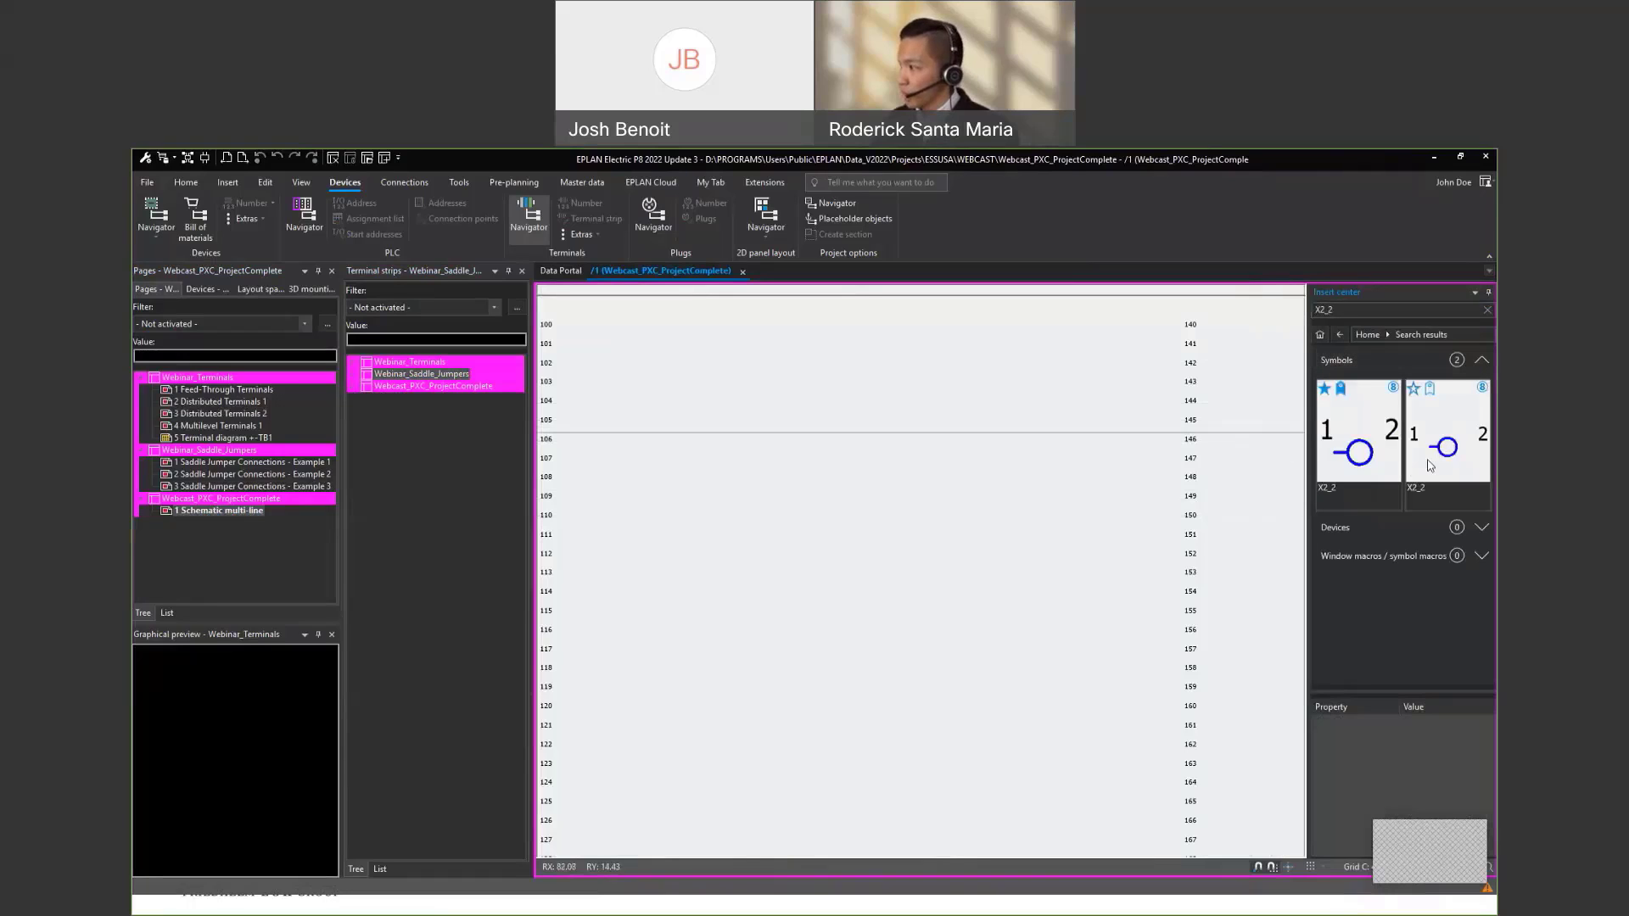
pyautogui.click(1358, 458)
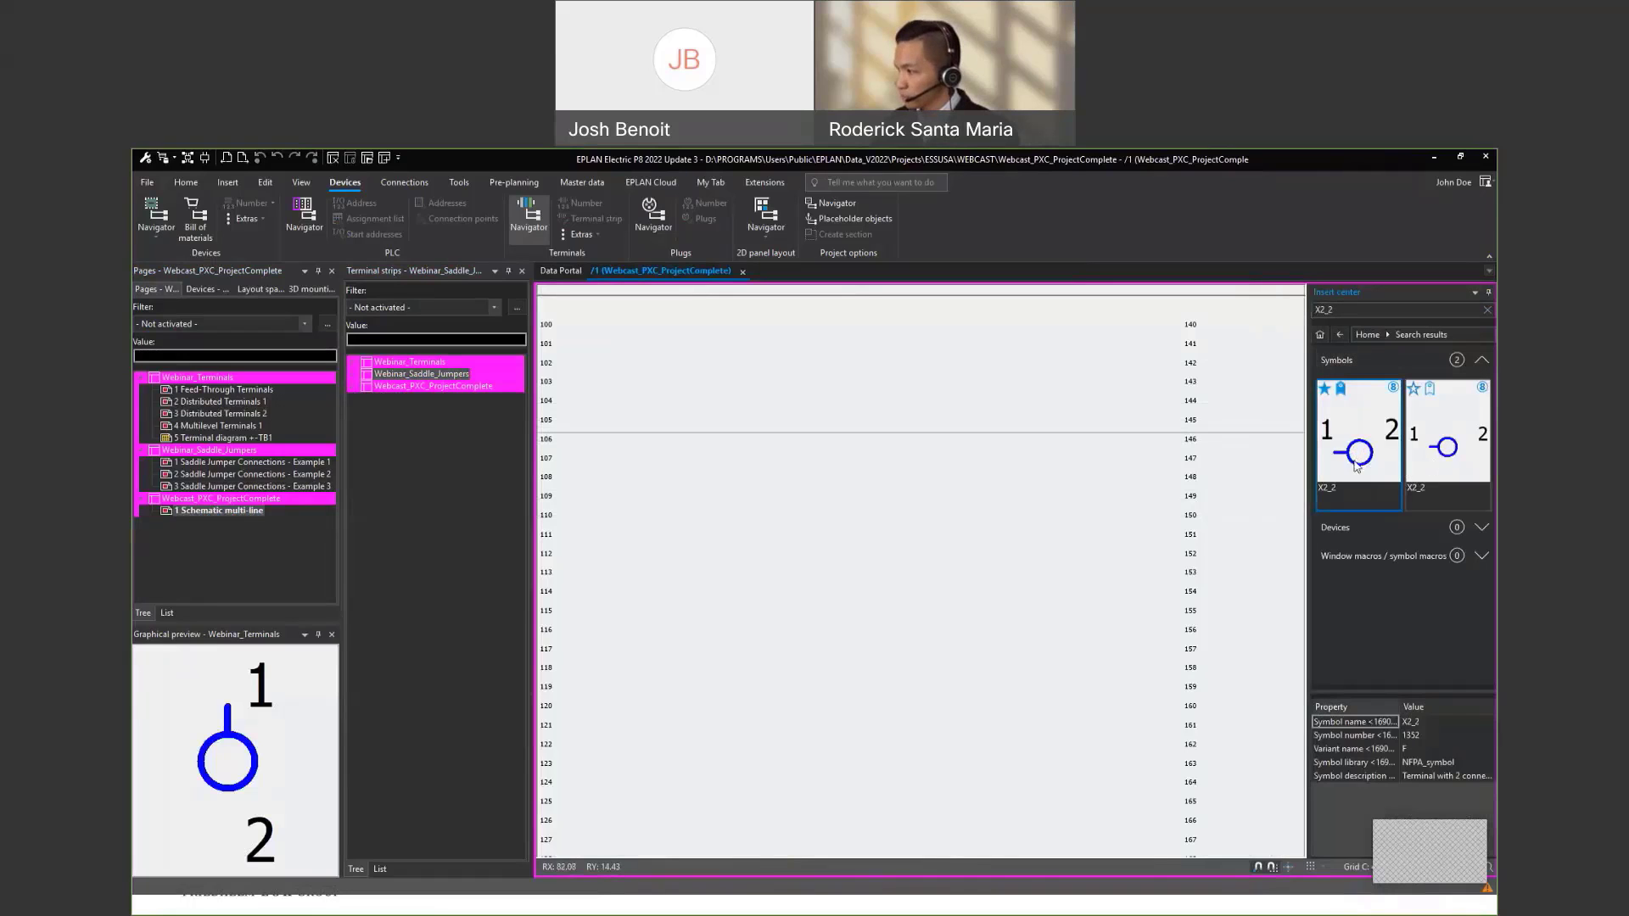
pyautogui.moveTo(1359, 460); pyautogui.dragTo(818, 443)
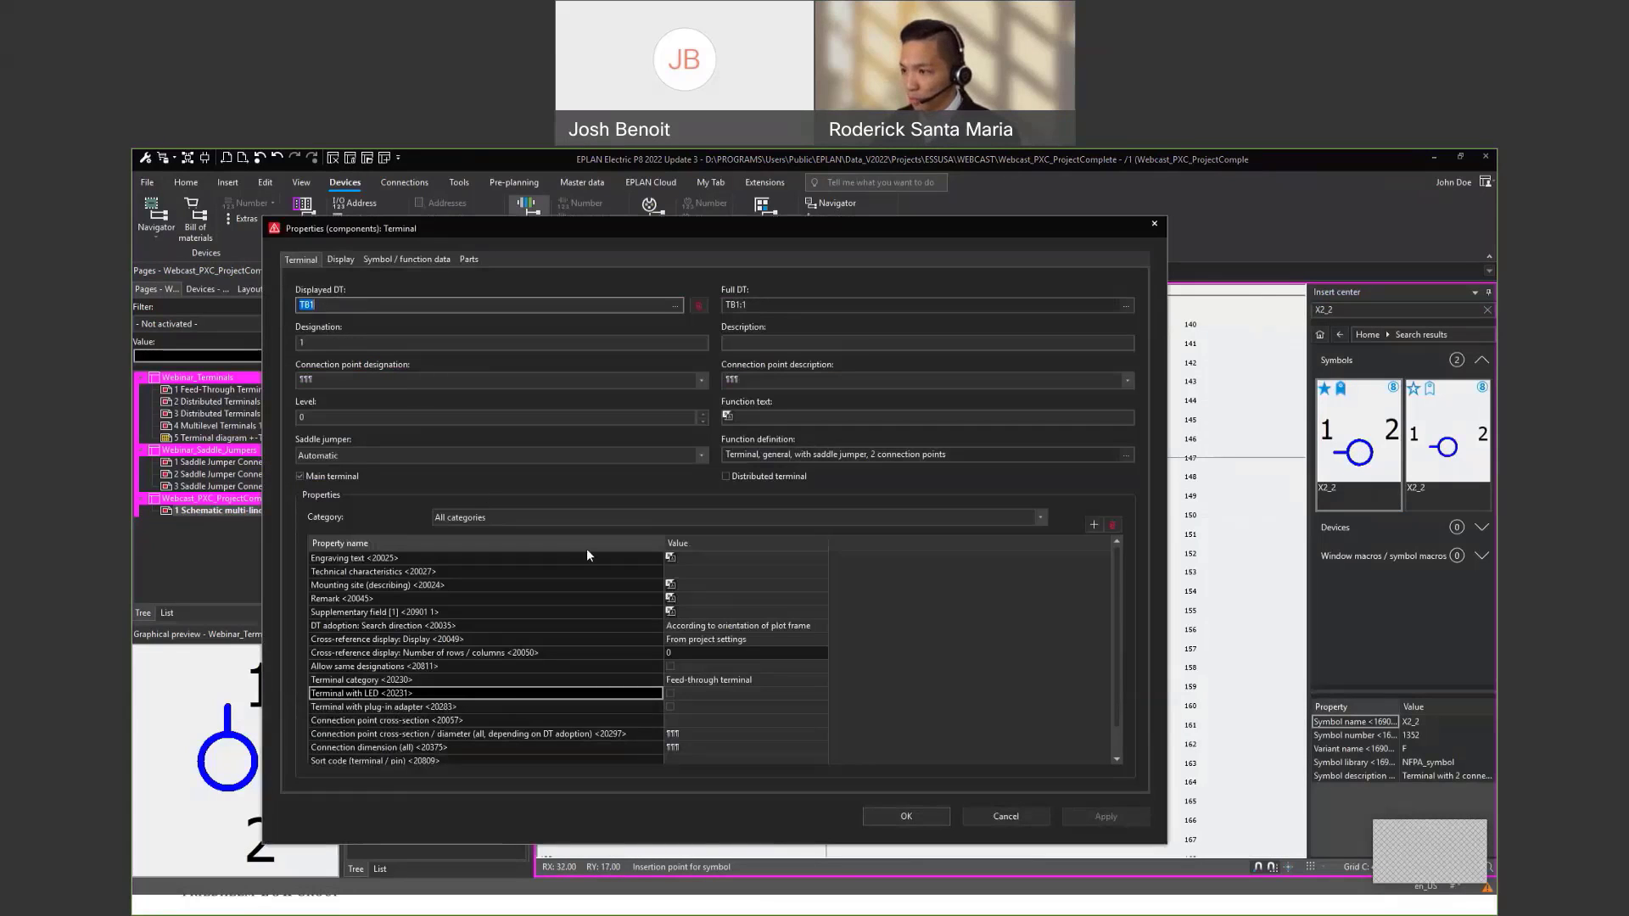
pyautogui.click(907, 816)
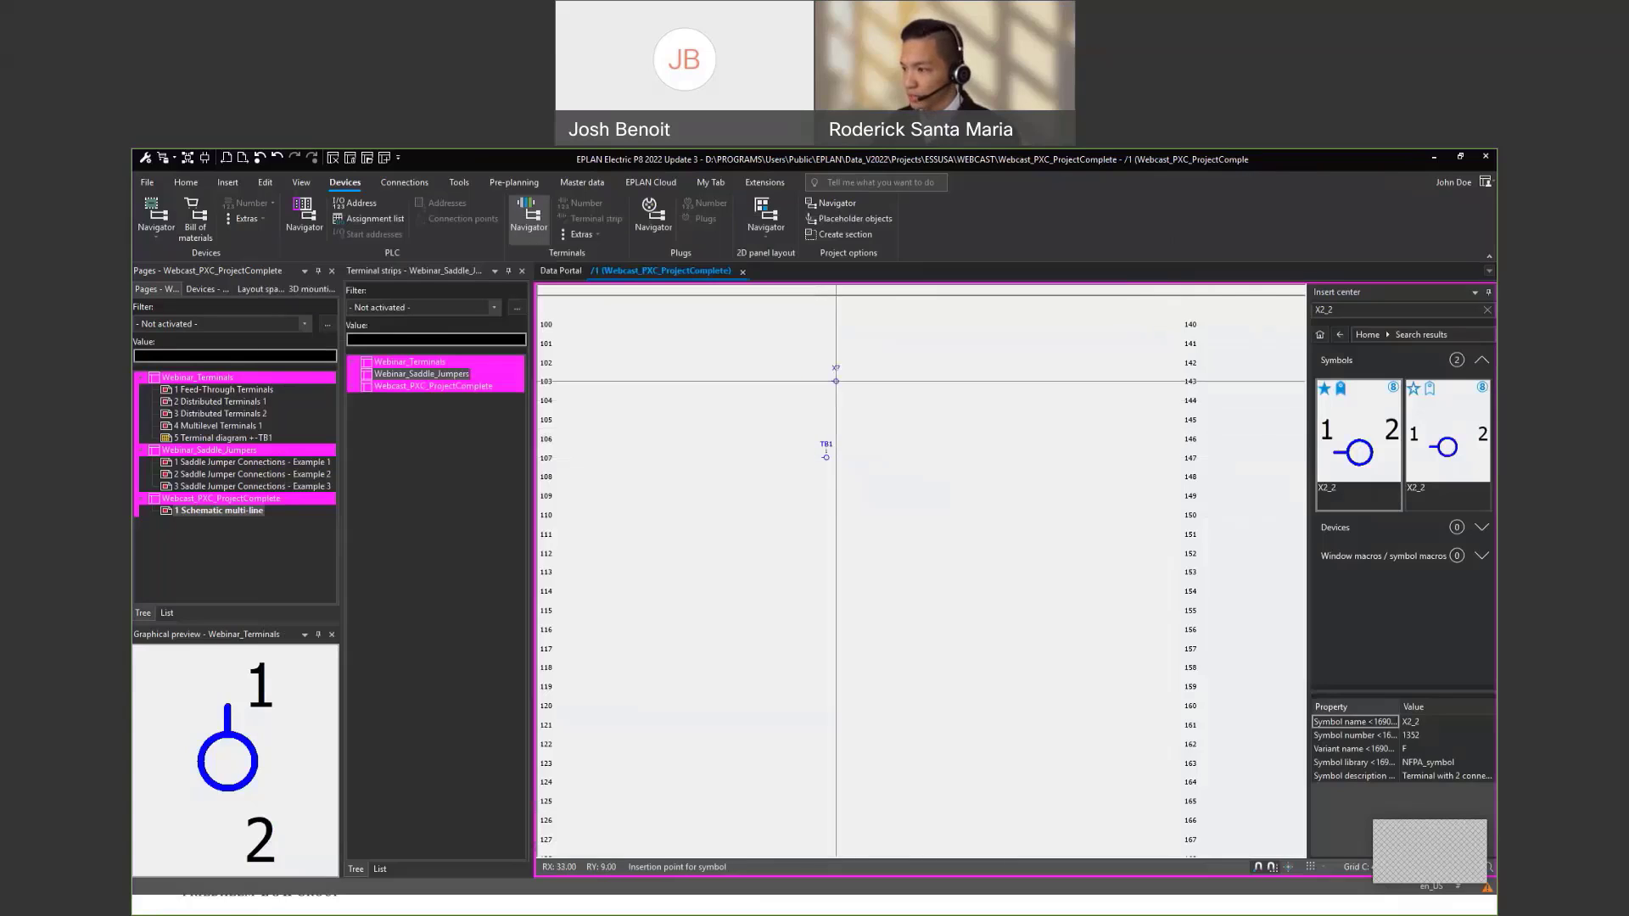
# Place the terminal and duplicate it four times below, creating TB1:2 through TB1:5
pyautogui.click(818, 441)
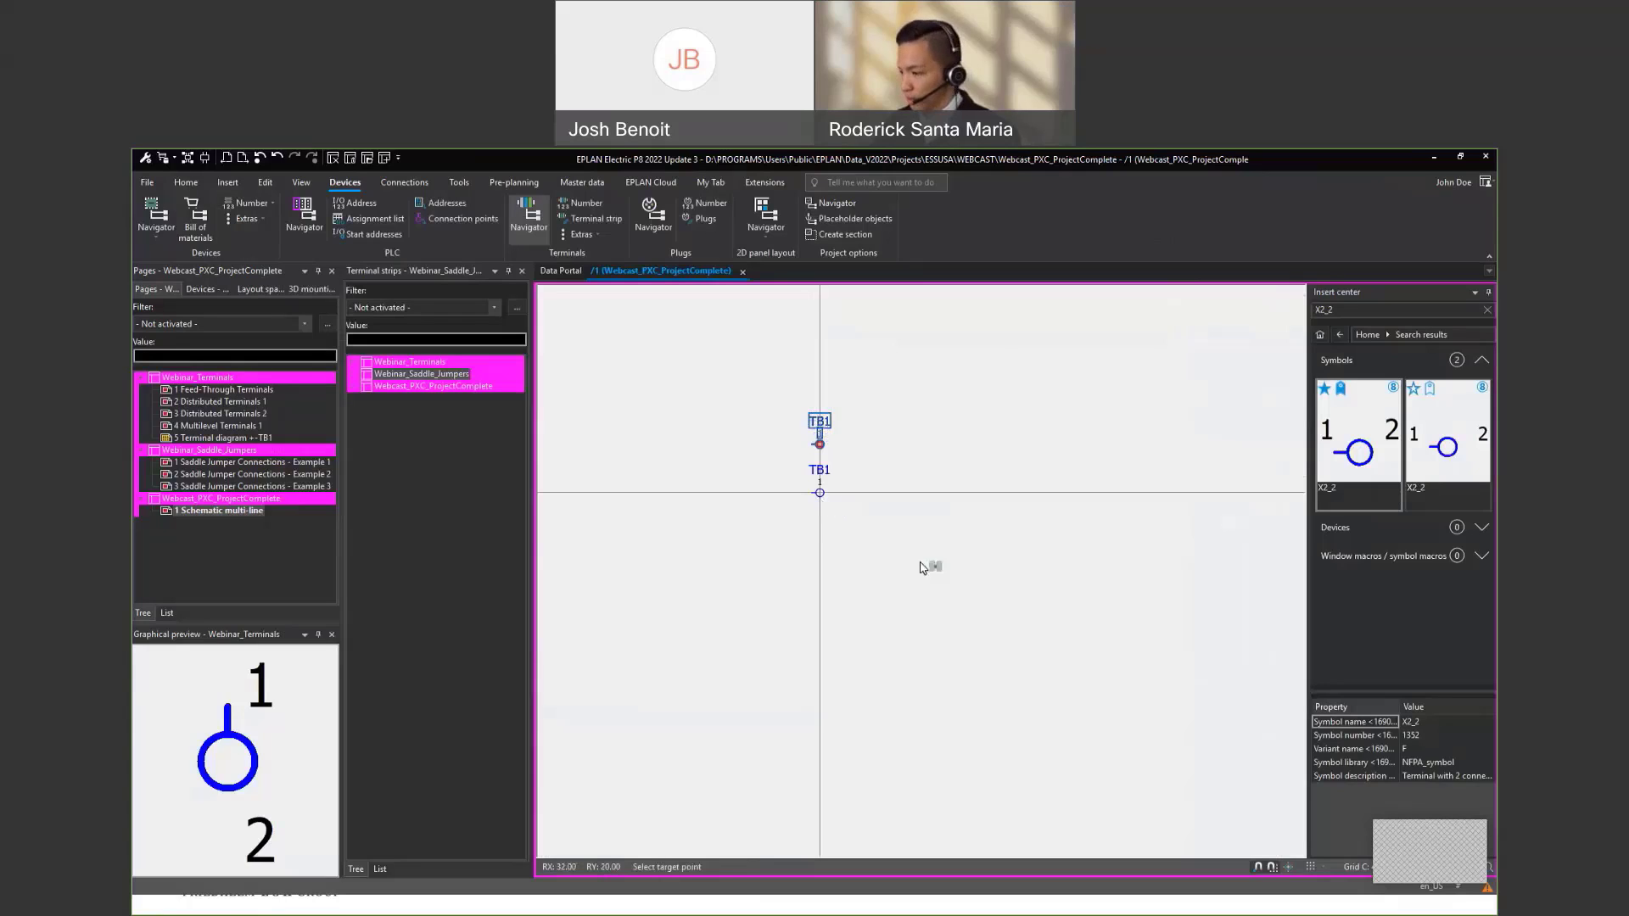
pyautogui.click(824, 499)
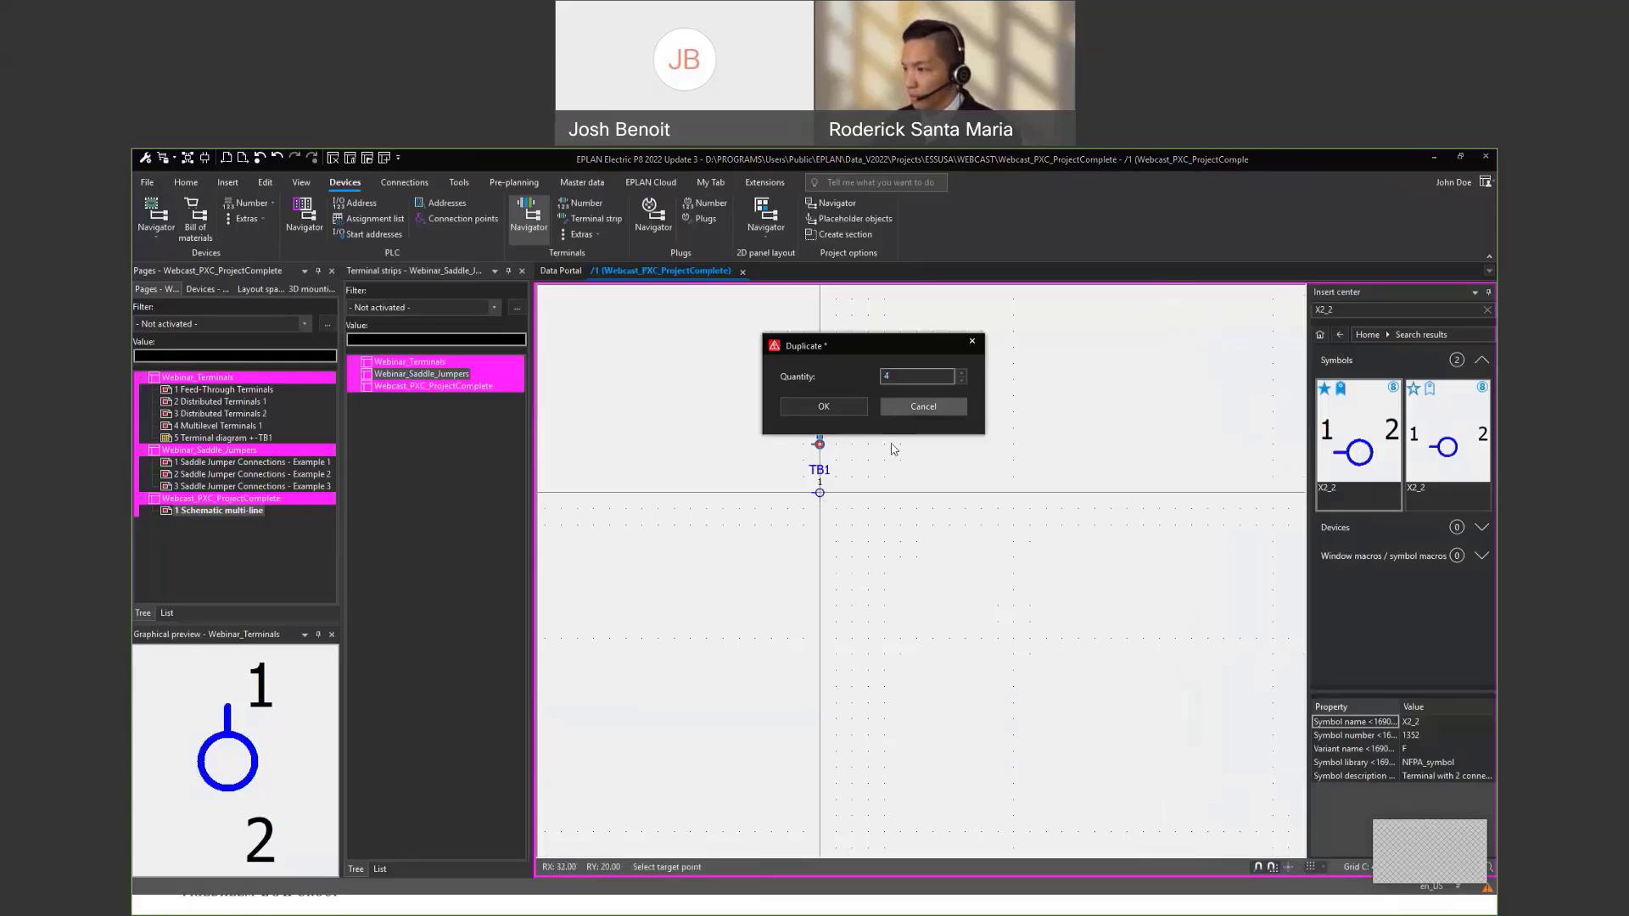
pyautogui.click(828, 409)
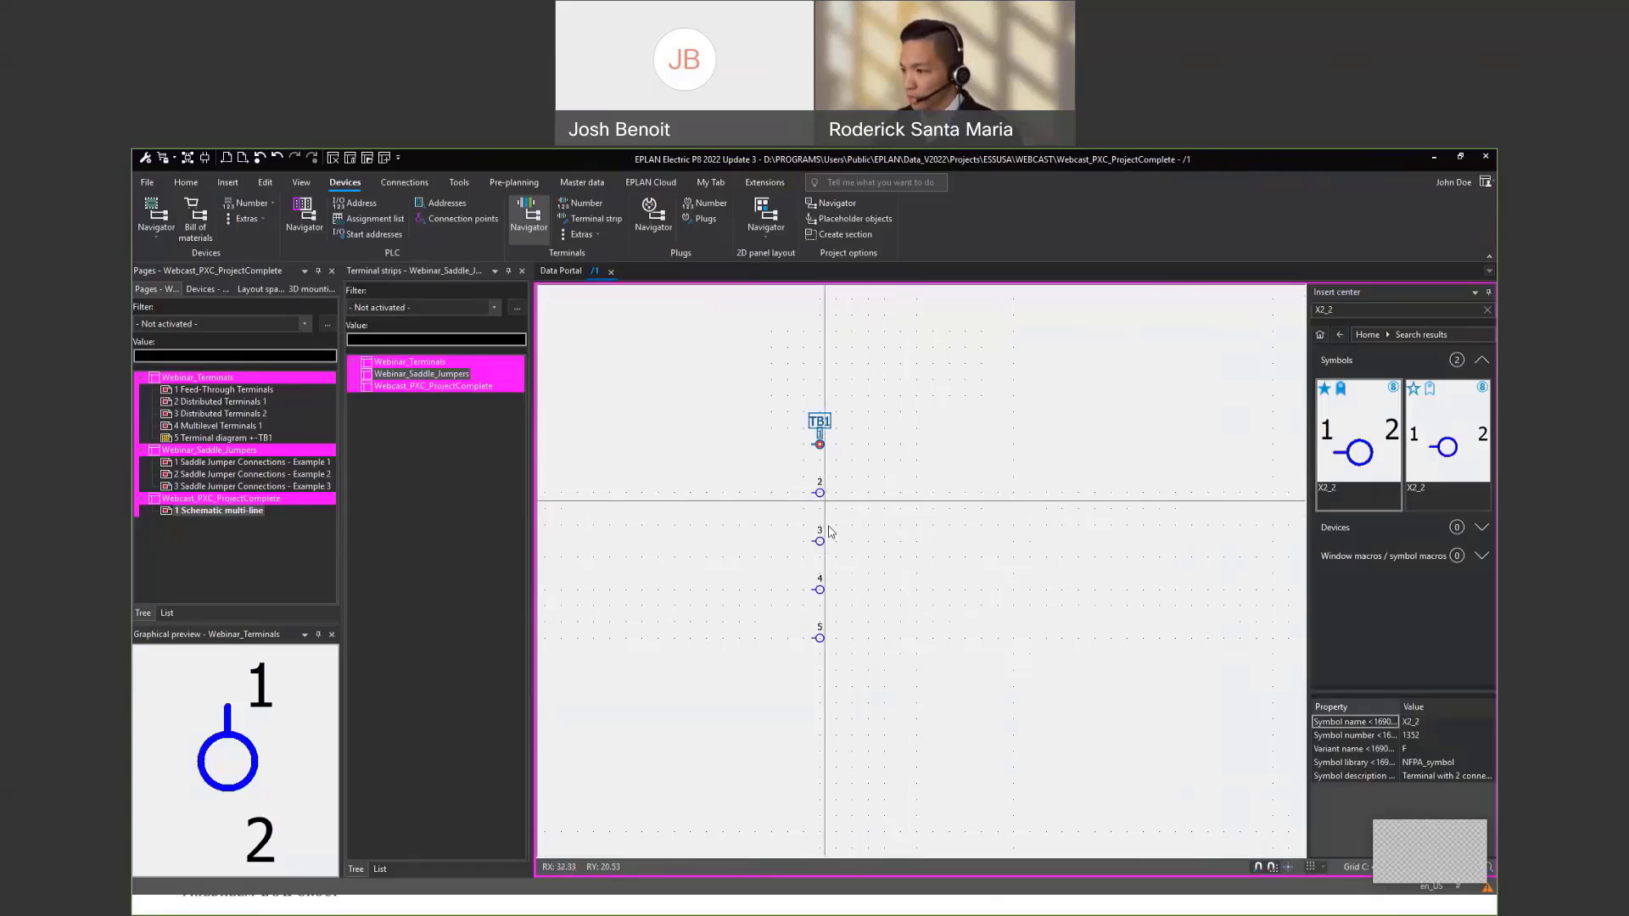
# Change terminal TB1:4's function definition to N-terminal with saddle jumper
pyautogui.click(817, 584)
pyautogui.doubleClick(817, 584)
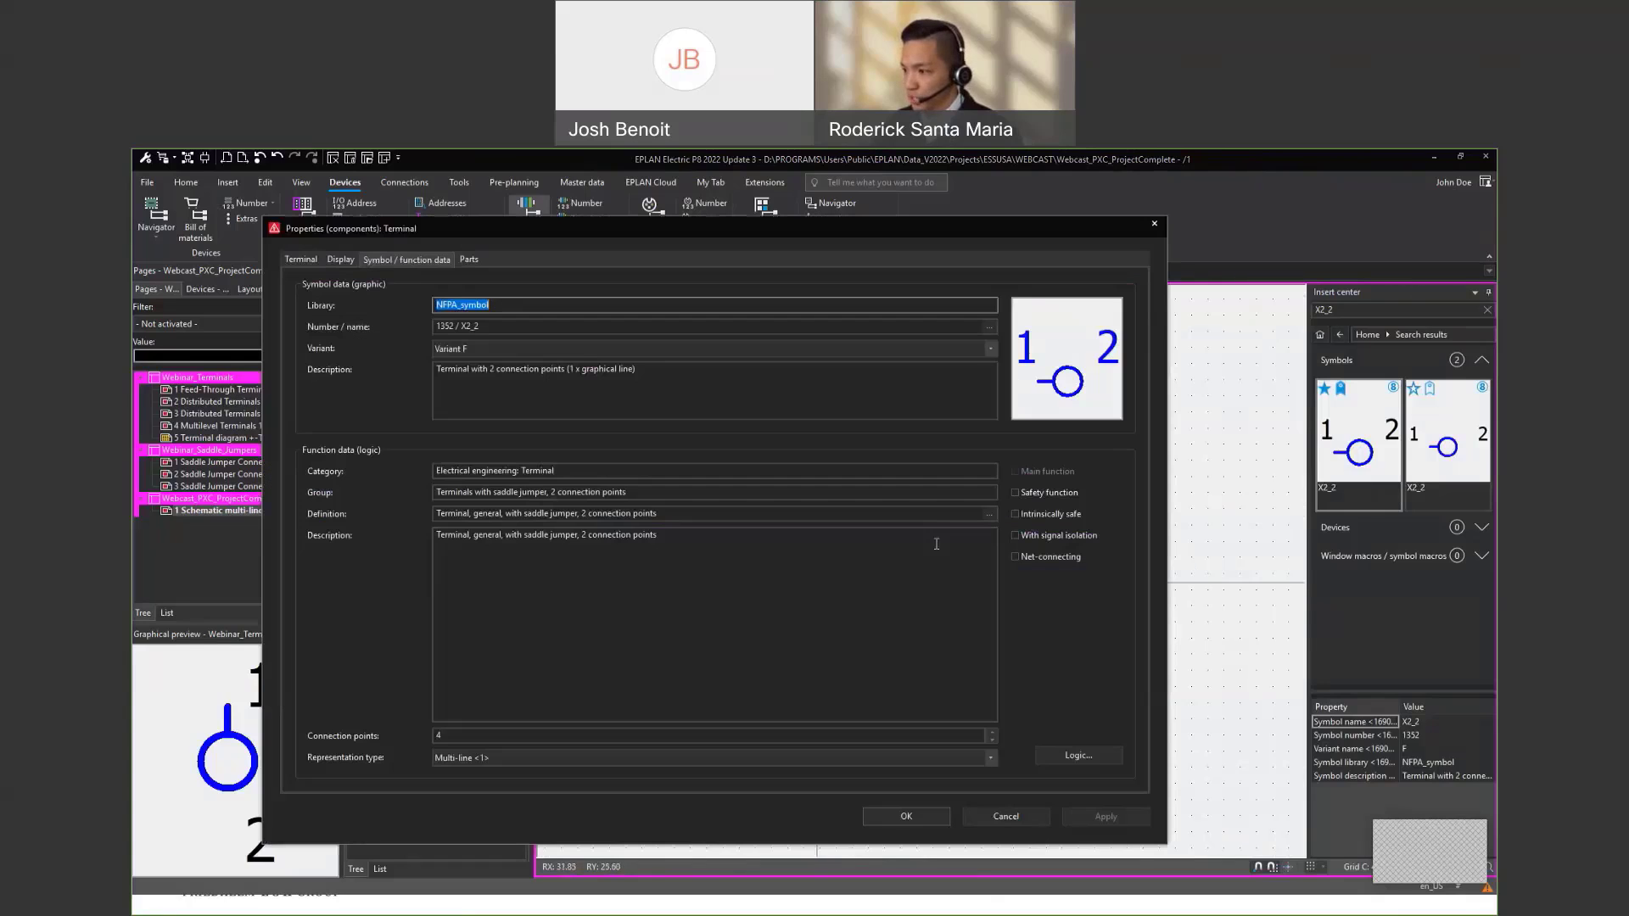
pyautogui.click(297, 259)
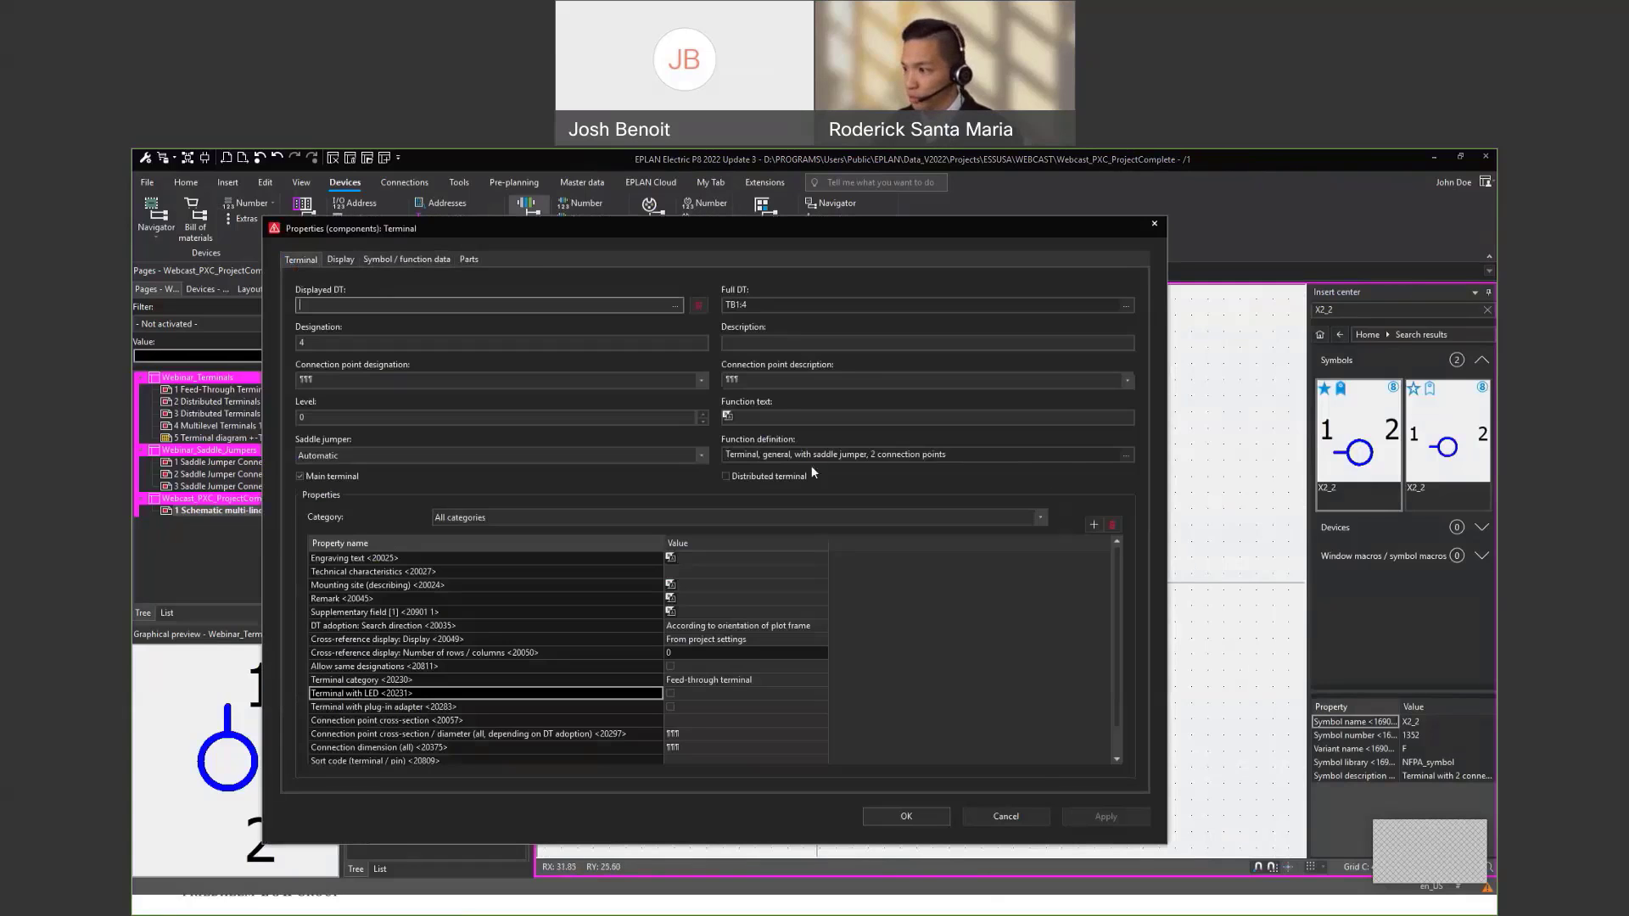
pyautogui.click(1125, 455)
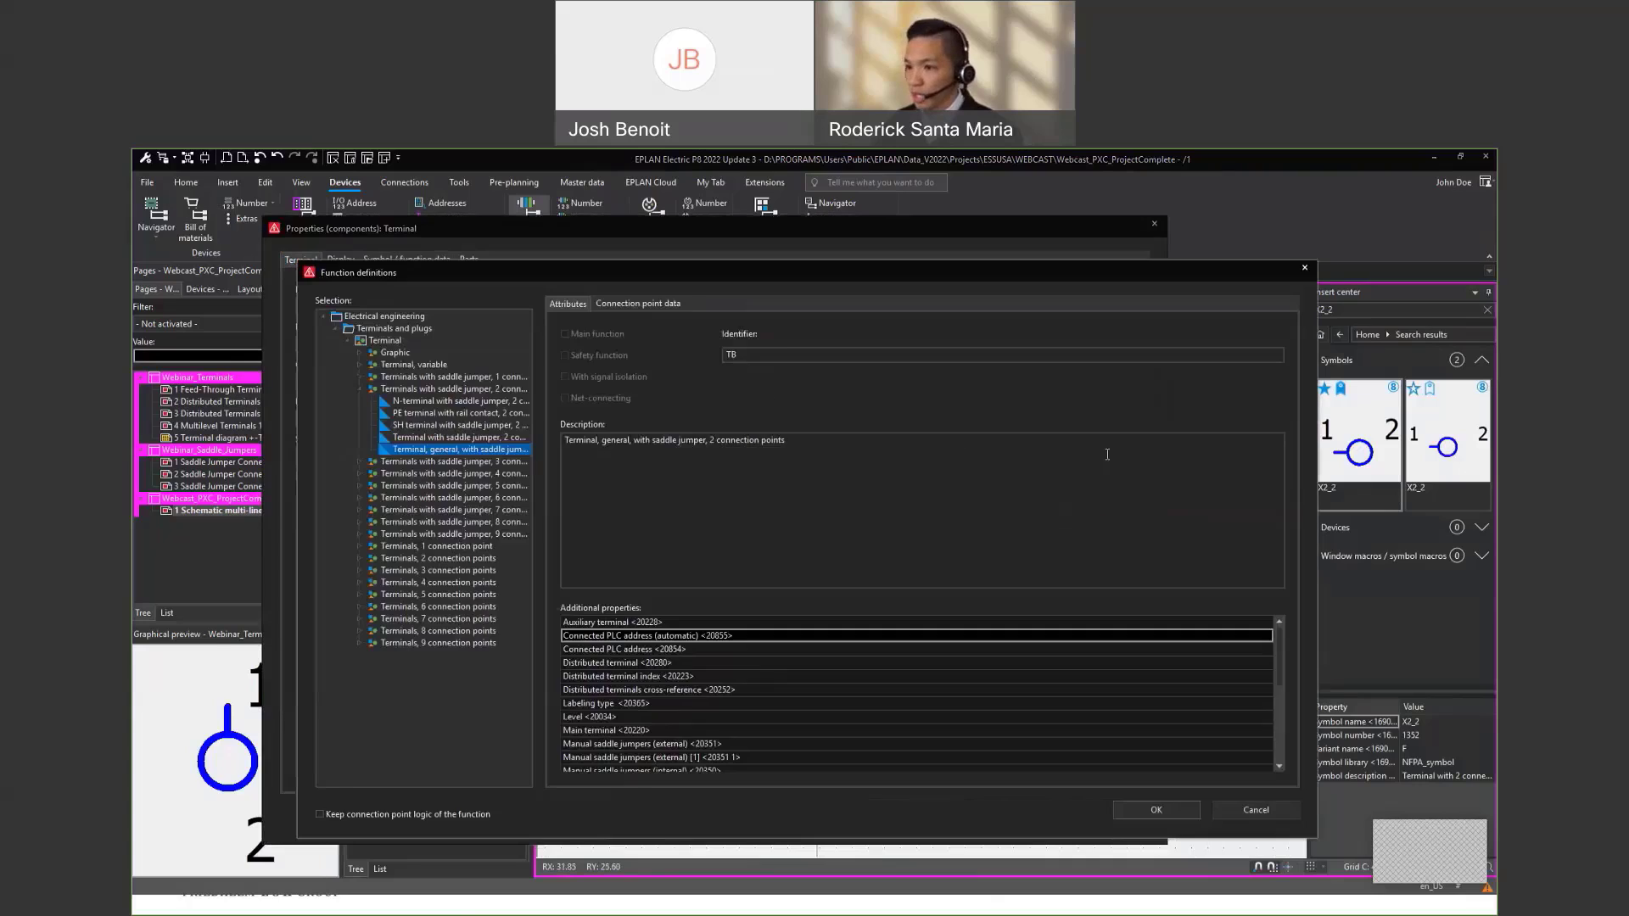
pyautogui.click(478, 402)
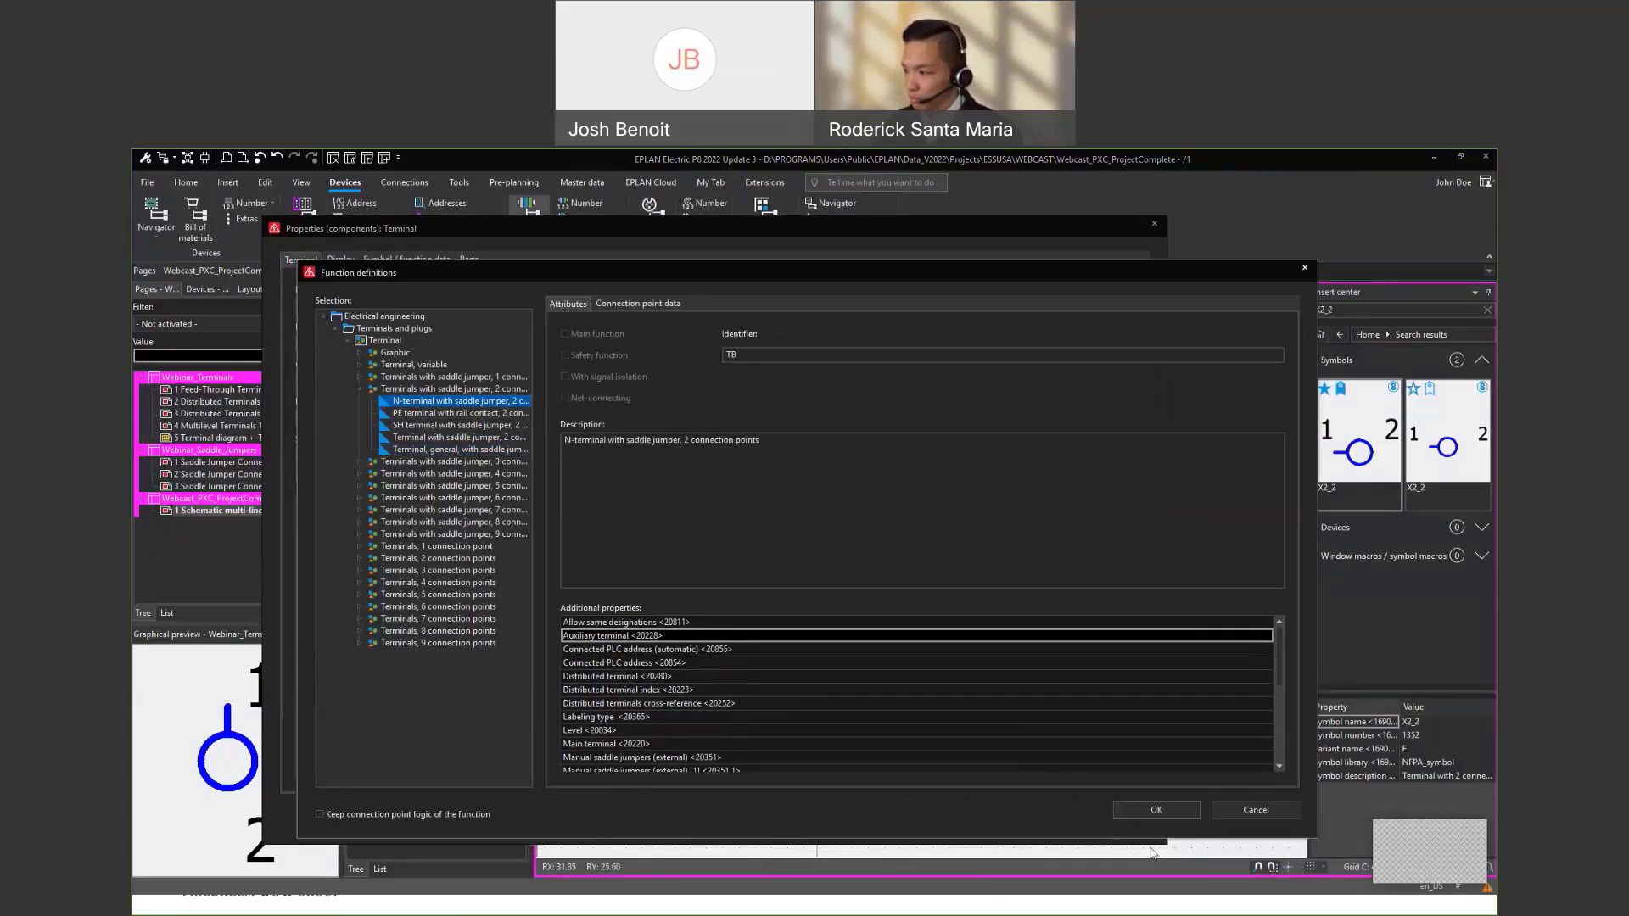
pyautogui.click(1156, 809)
pyautogui.click(931, 813)
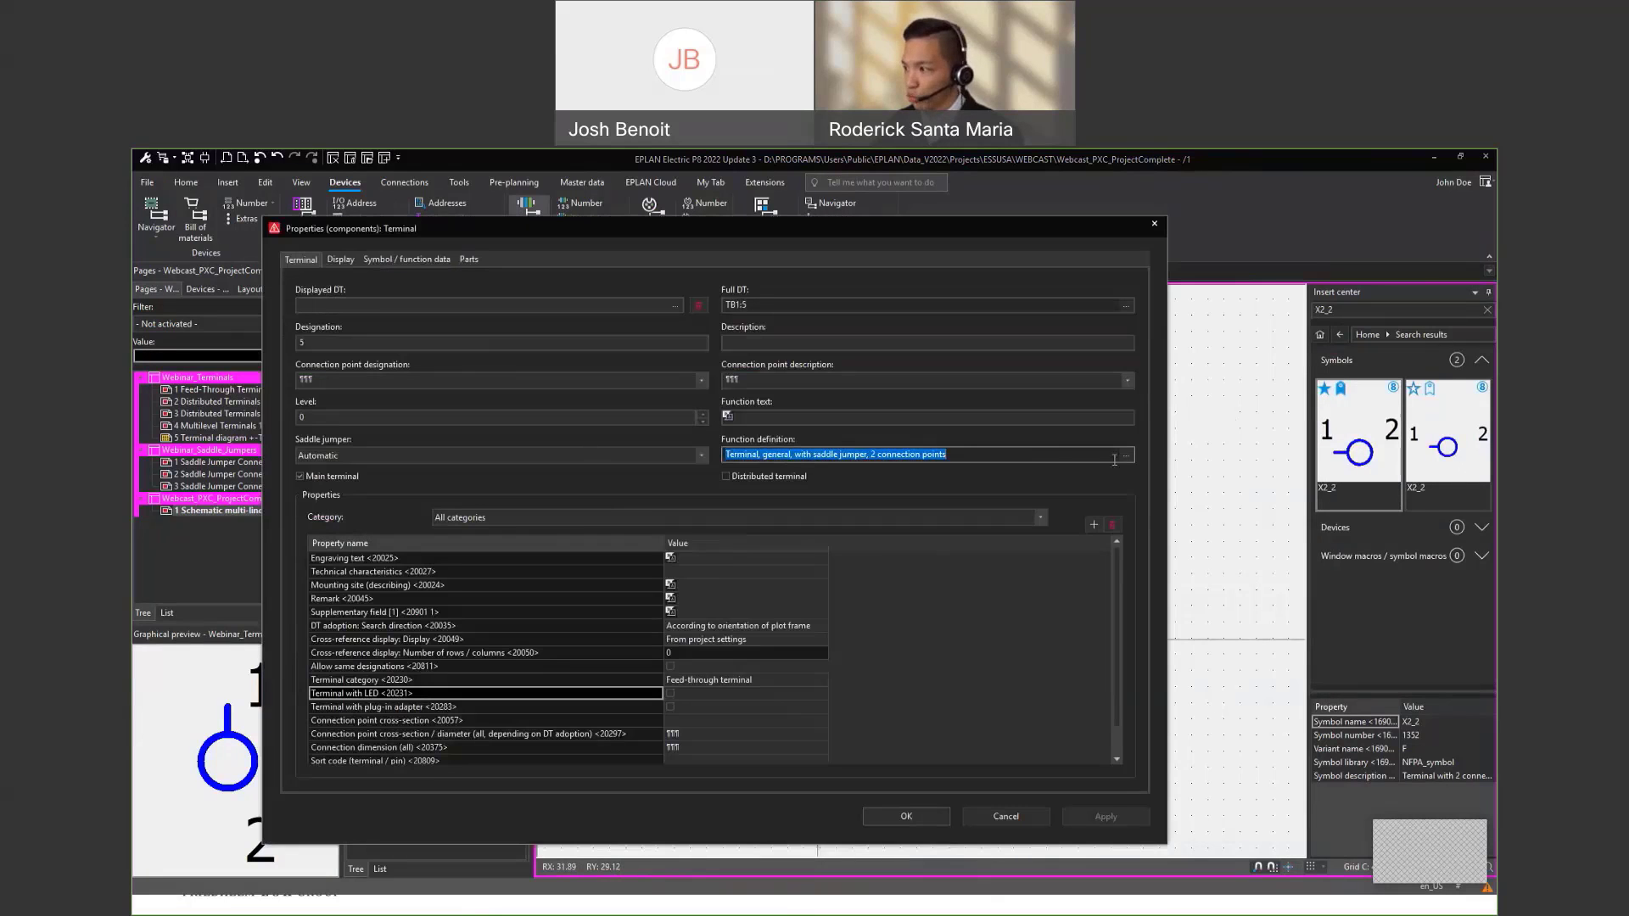
# Set terminal TB1:5's function to PE terminal with rail contact, 2 connection points
pyautogui.click(1125, 455)
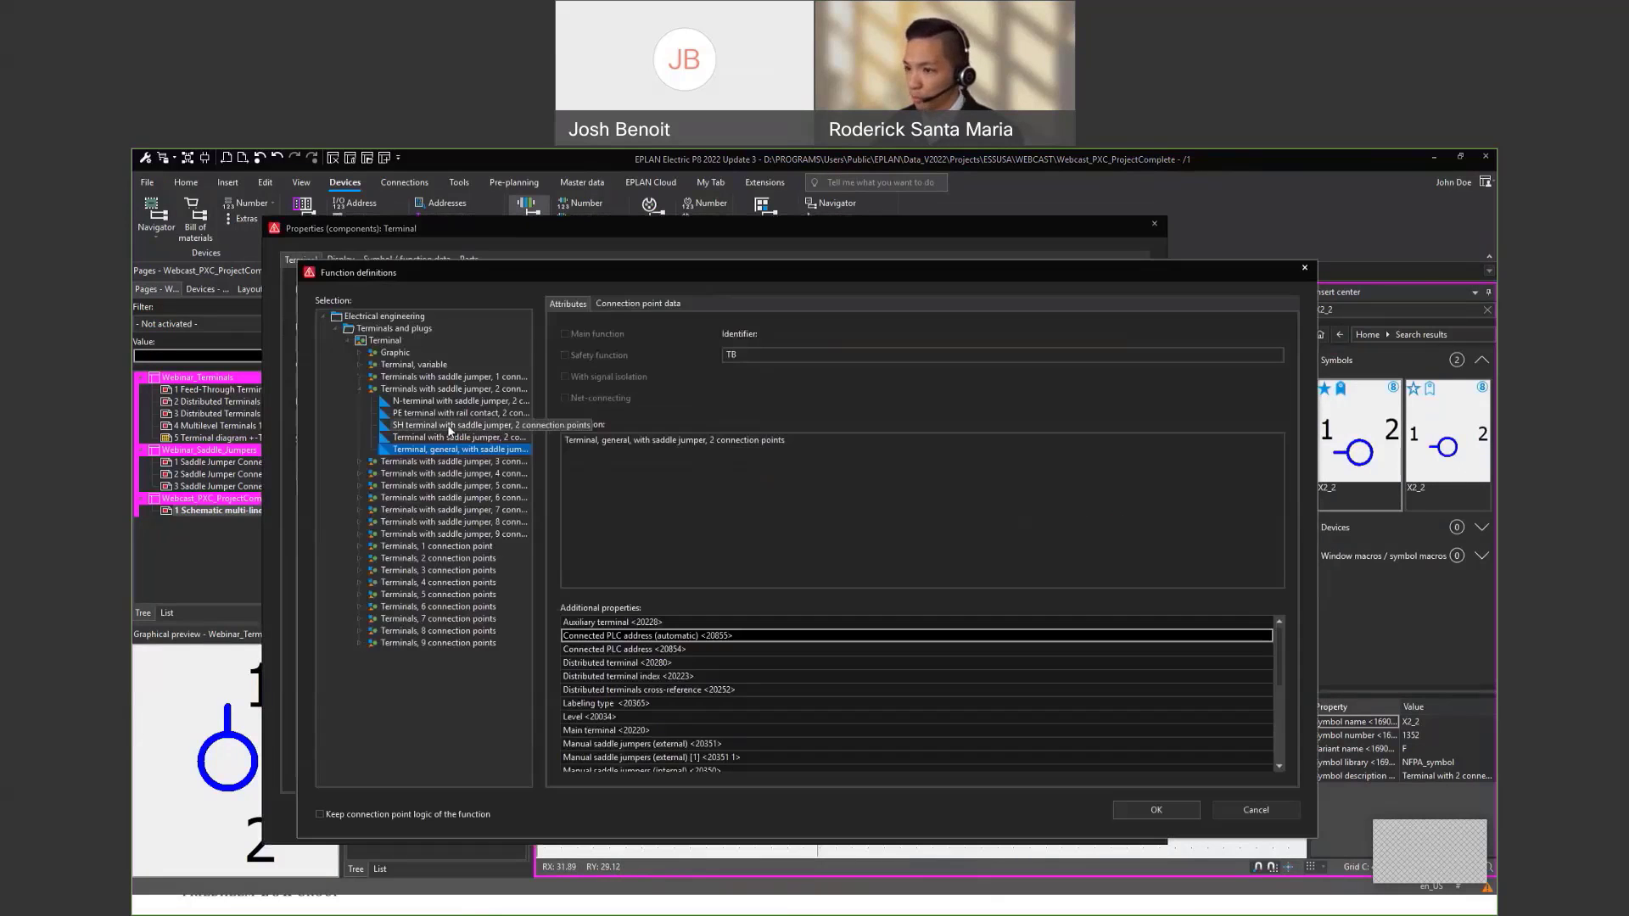
pyautogui.click(431, 416)
pyautogui.doubleClick(431, 417)
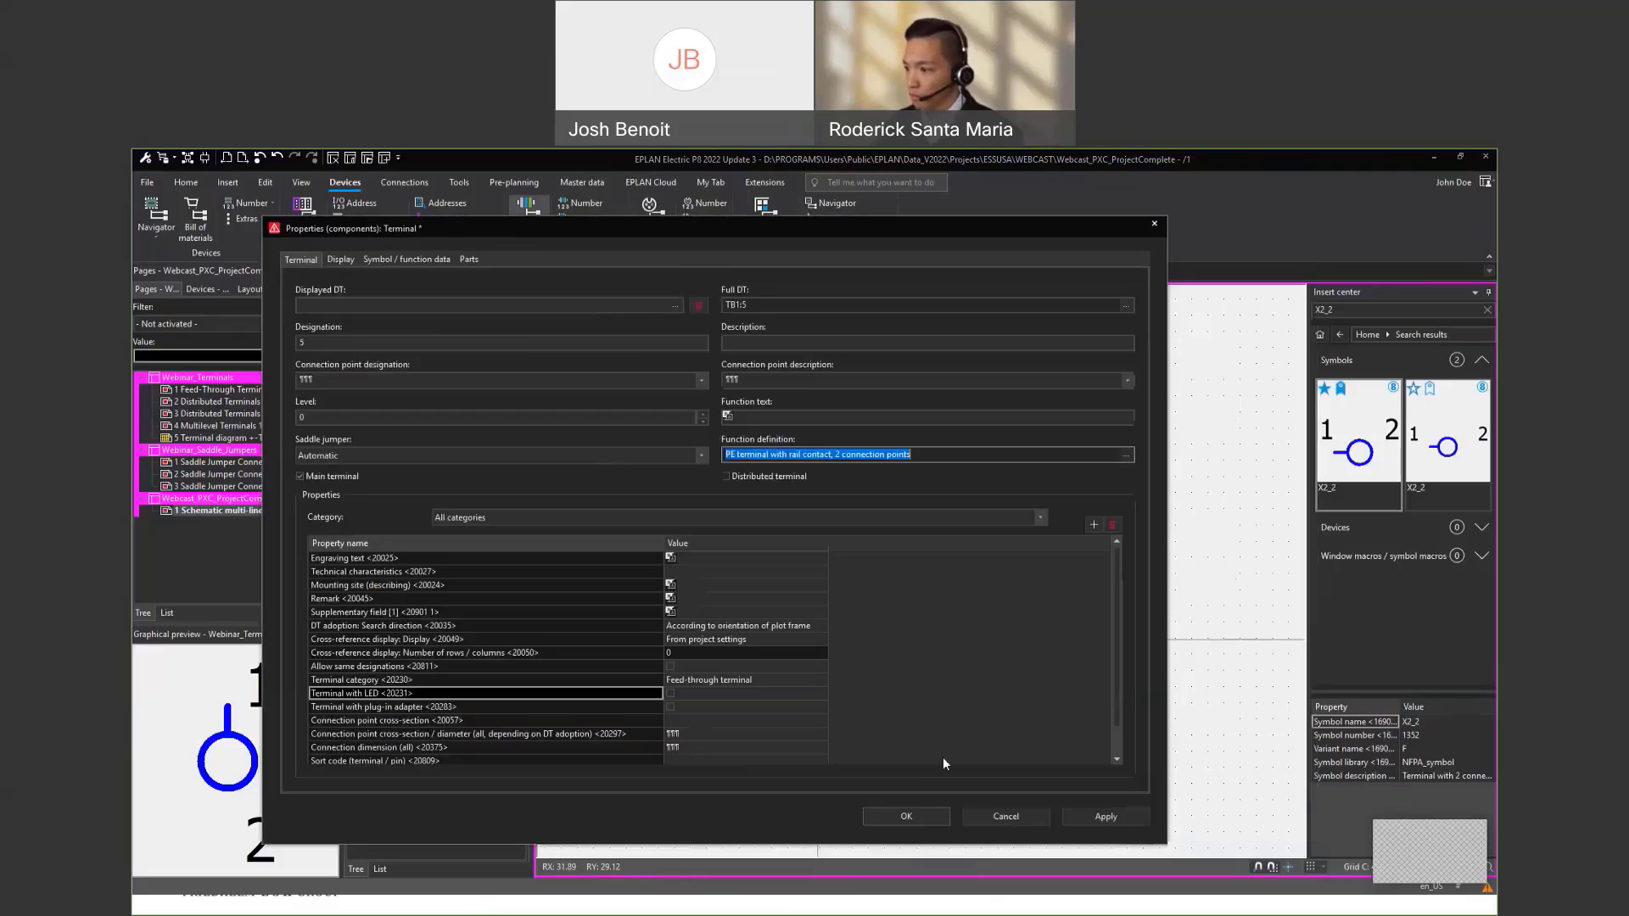
pyautogui.click(908, 813)
pyautogui.scroll(2, 902, 501)
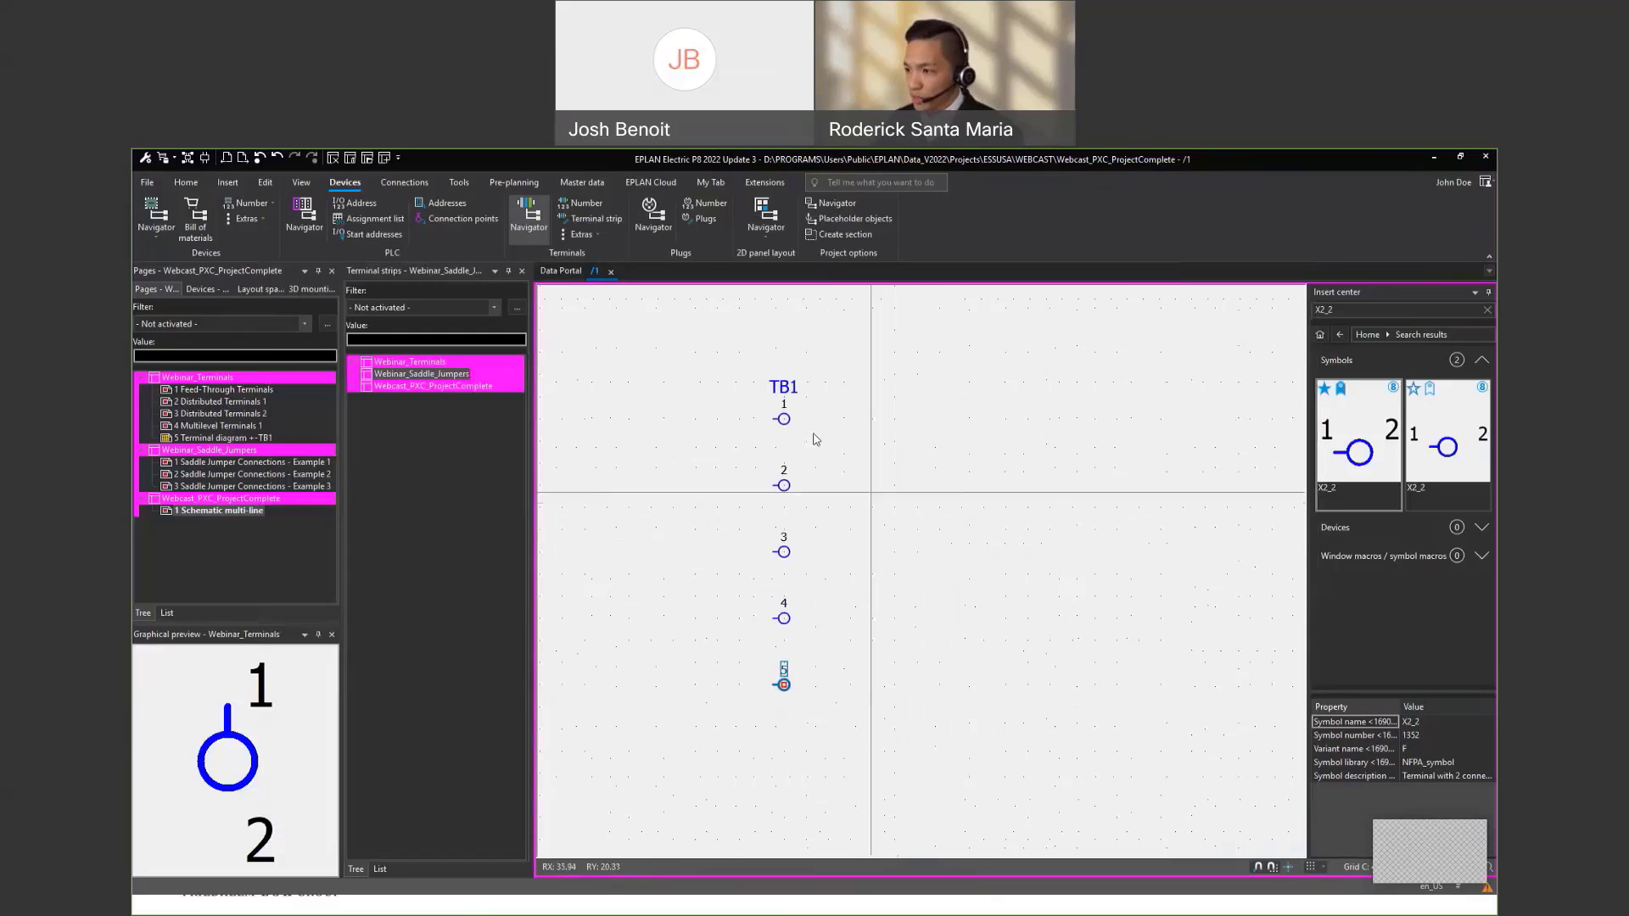
# Copy the five TB1 terminals to the right as one duplicate, creating strip TB2 wired to TB1
pyautogui.moveTo(702, 374); pyautogui.dragTo(842, 715)
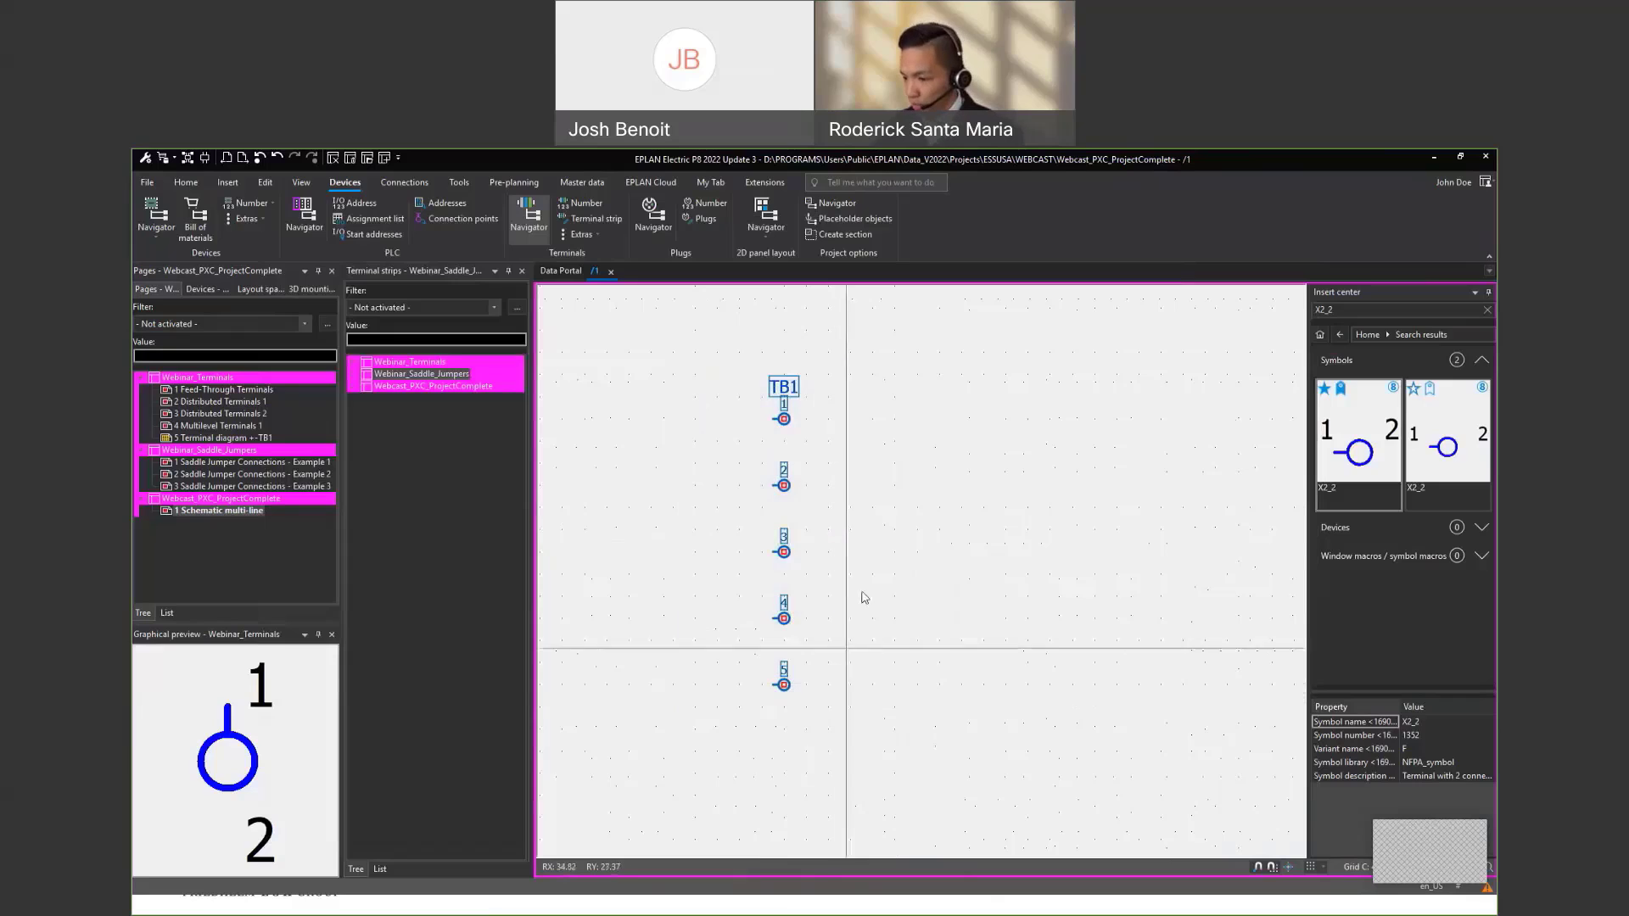
pyautogui.moveTo(802, 413); pyautogui.dragTo(1176, 439)
pyautogui.scroll(-2, 1013, 440)
pyautogui.moveTo(1176, 439); pyautogui.dragTo(1001, 455, button='middle')
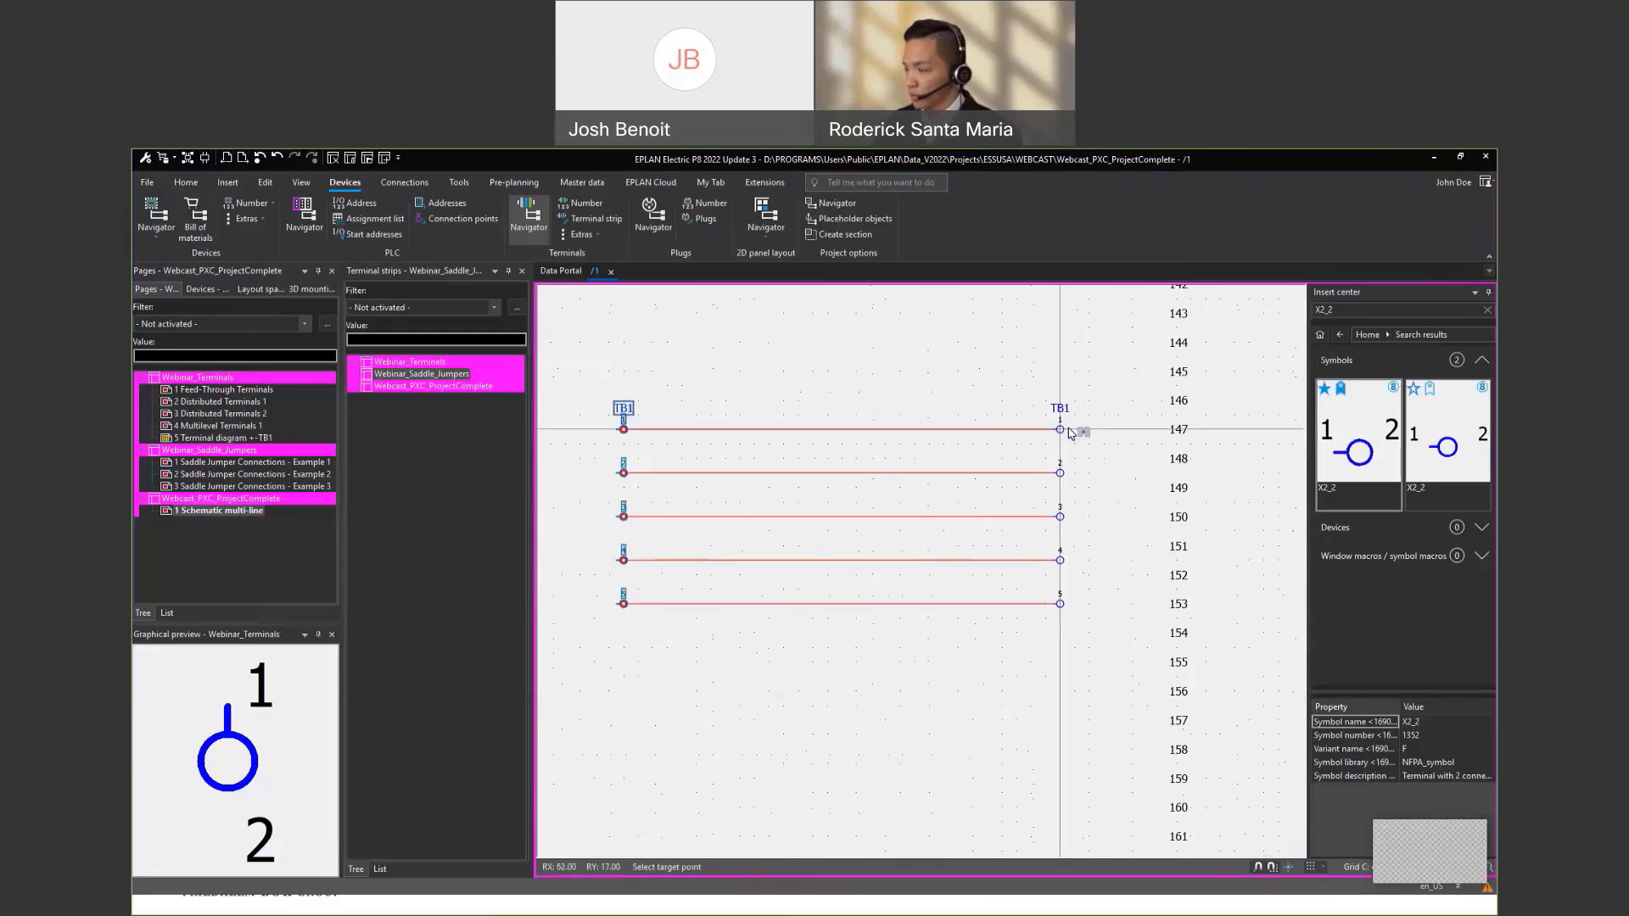
pyautogui.click(1066, 434)
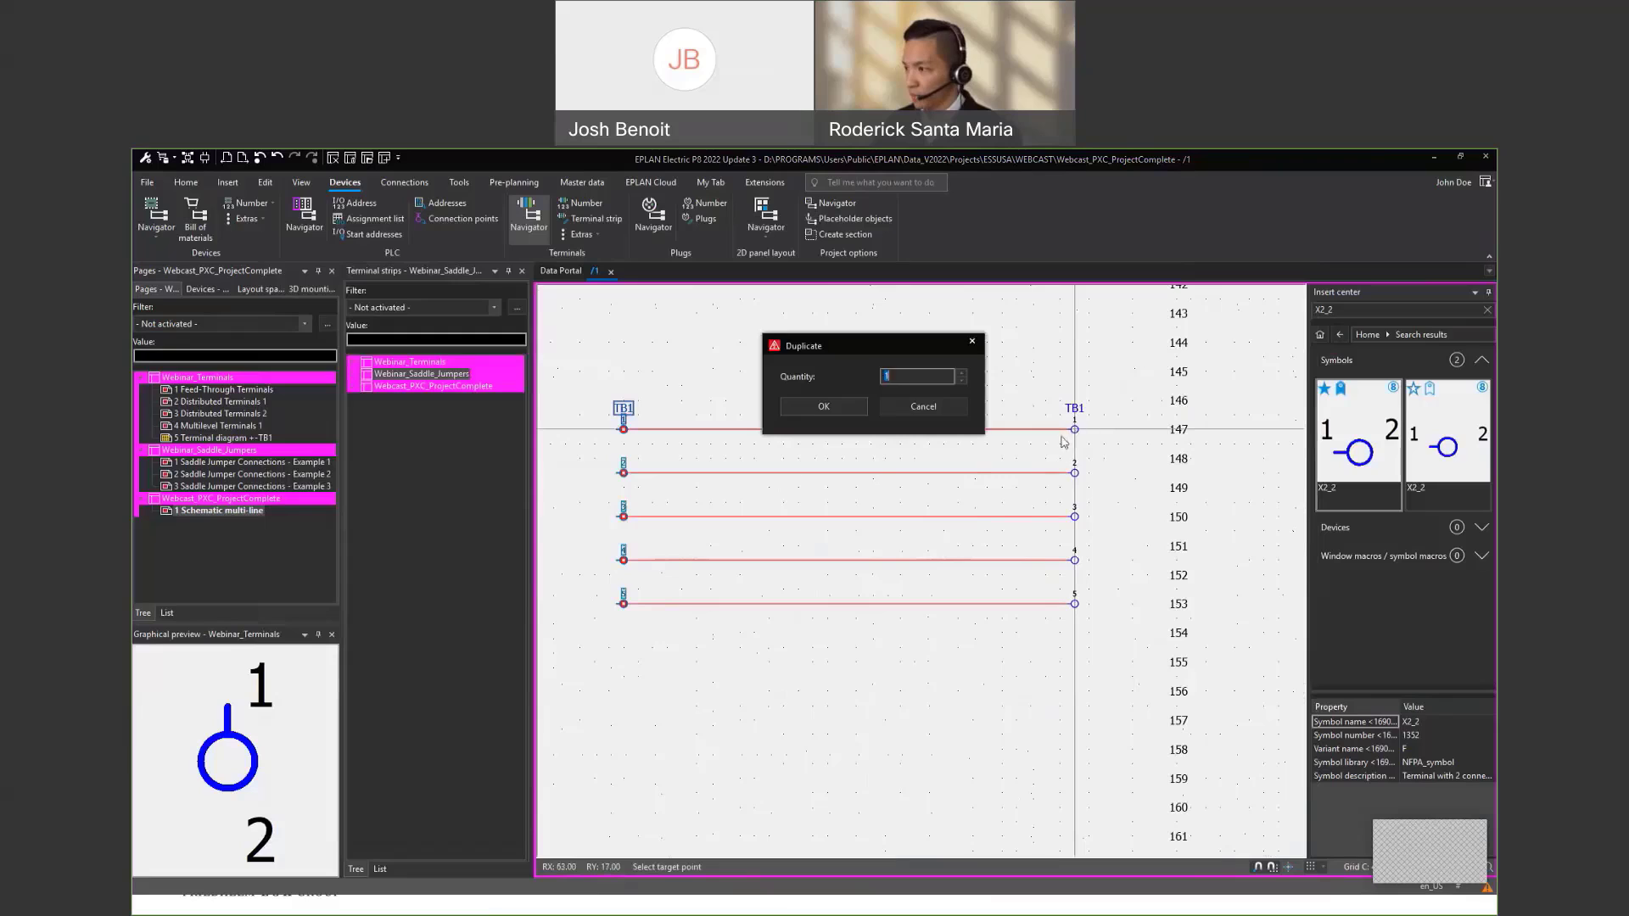
pyautogui.click(841, 409)
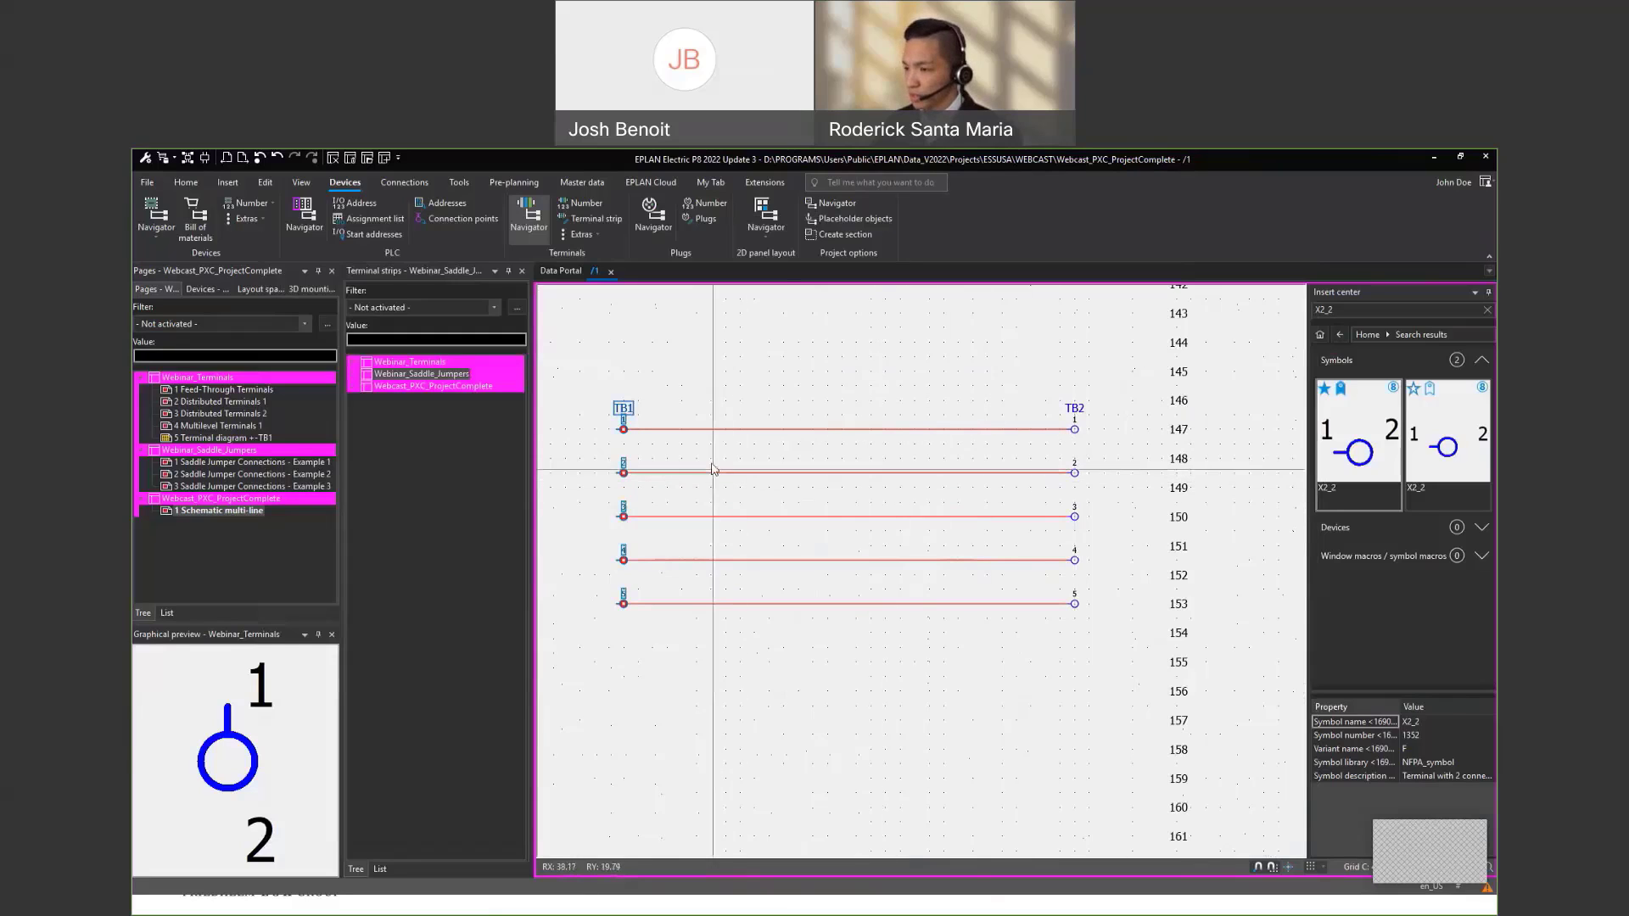
pyautogui.scroll(1, 701, 478)
pyautogui.scroll(1, 700, 478)
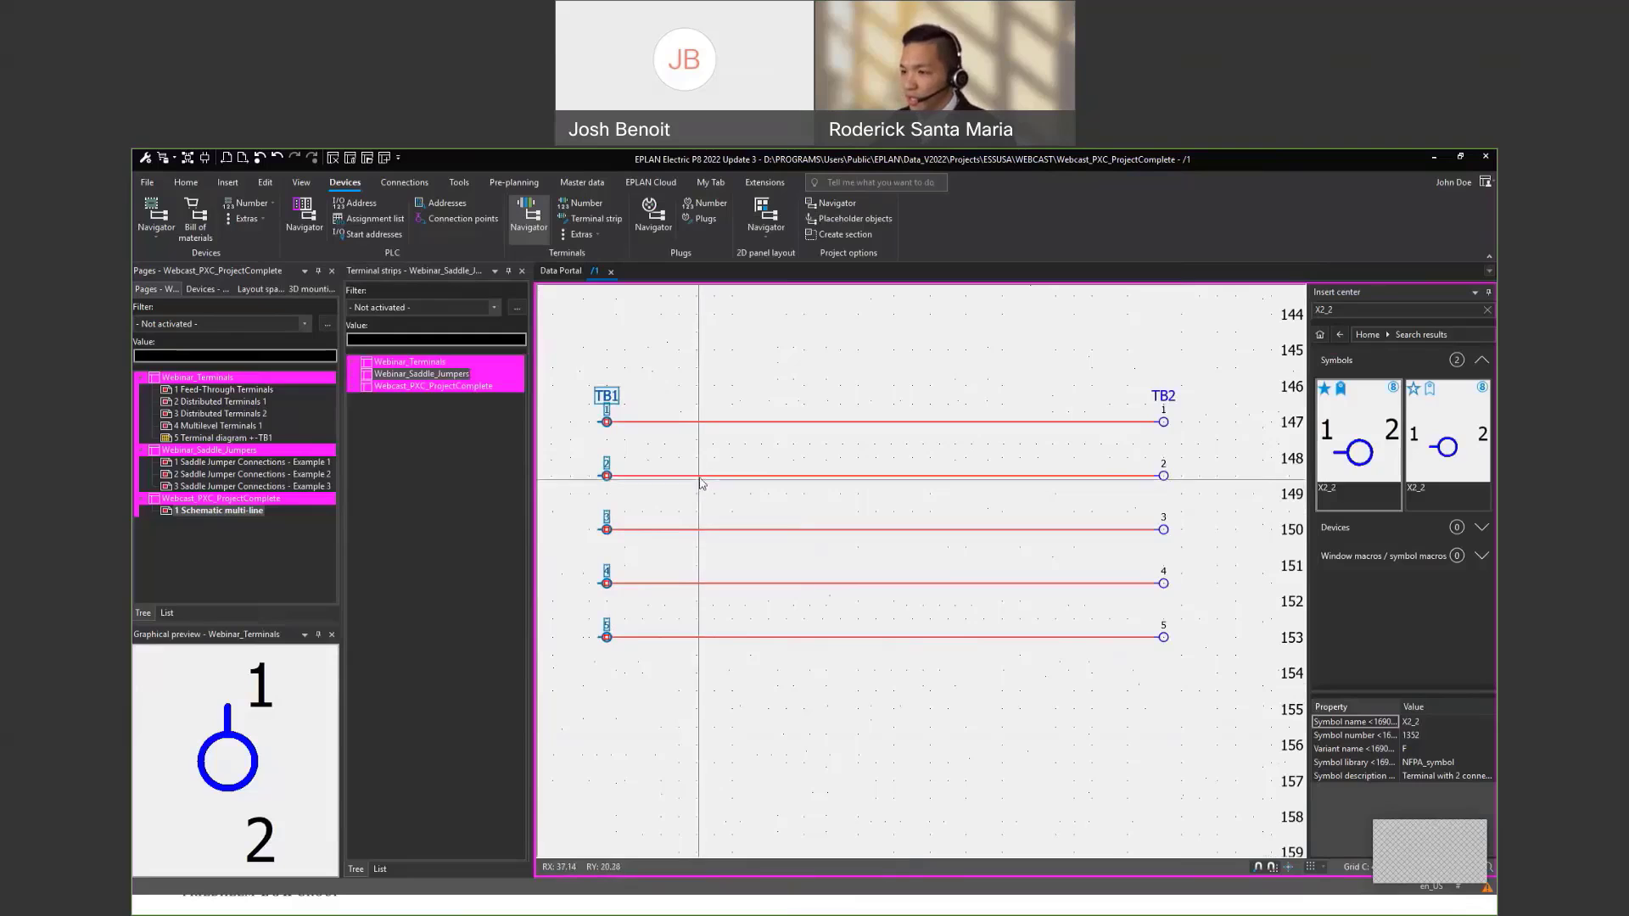
pyautogui.moveTo(576, 361); pyautogui.dragTo(1164, 691)
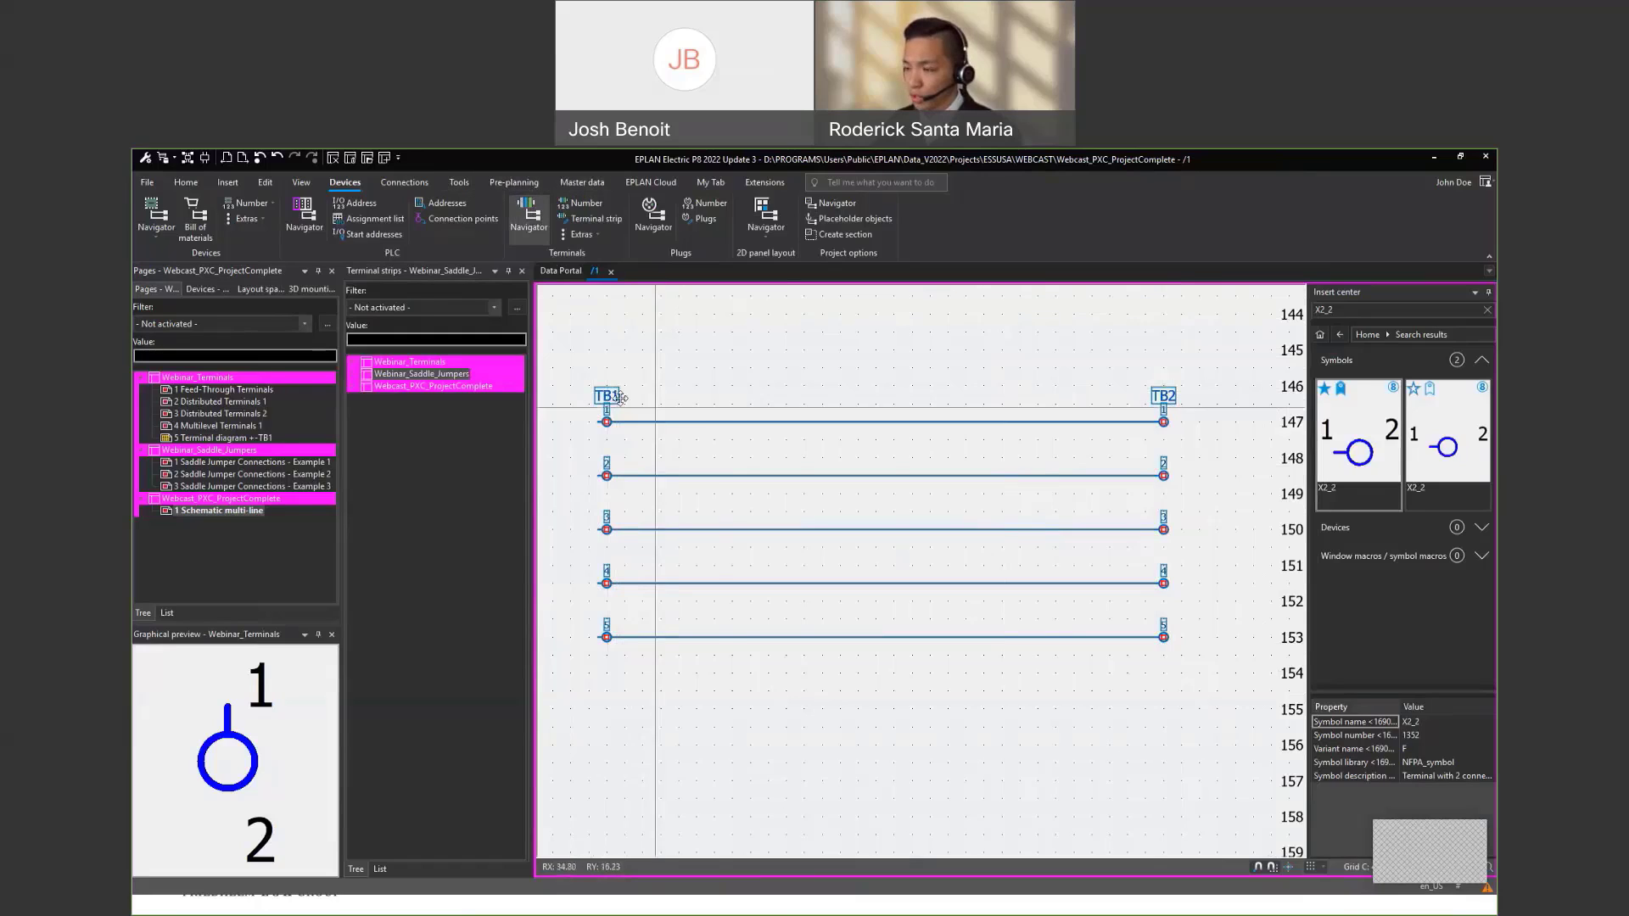
# Place definition points on the five TB1–TB2 connections using the Default settings
pyautogui.click(404, 182)
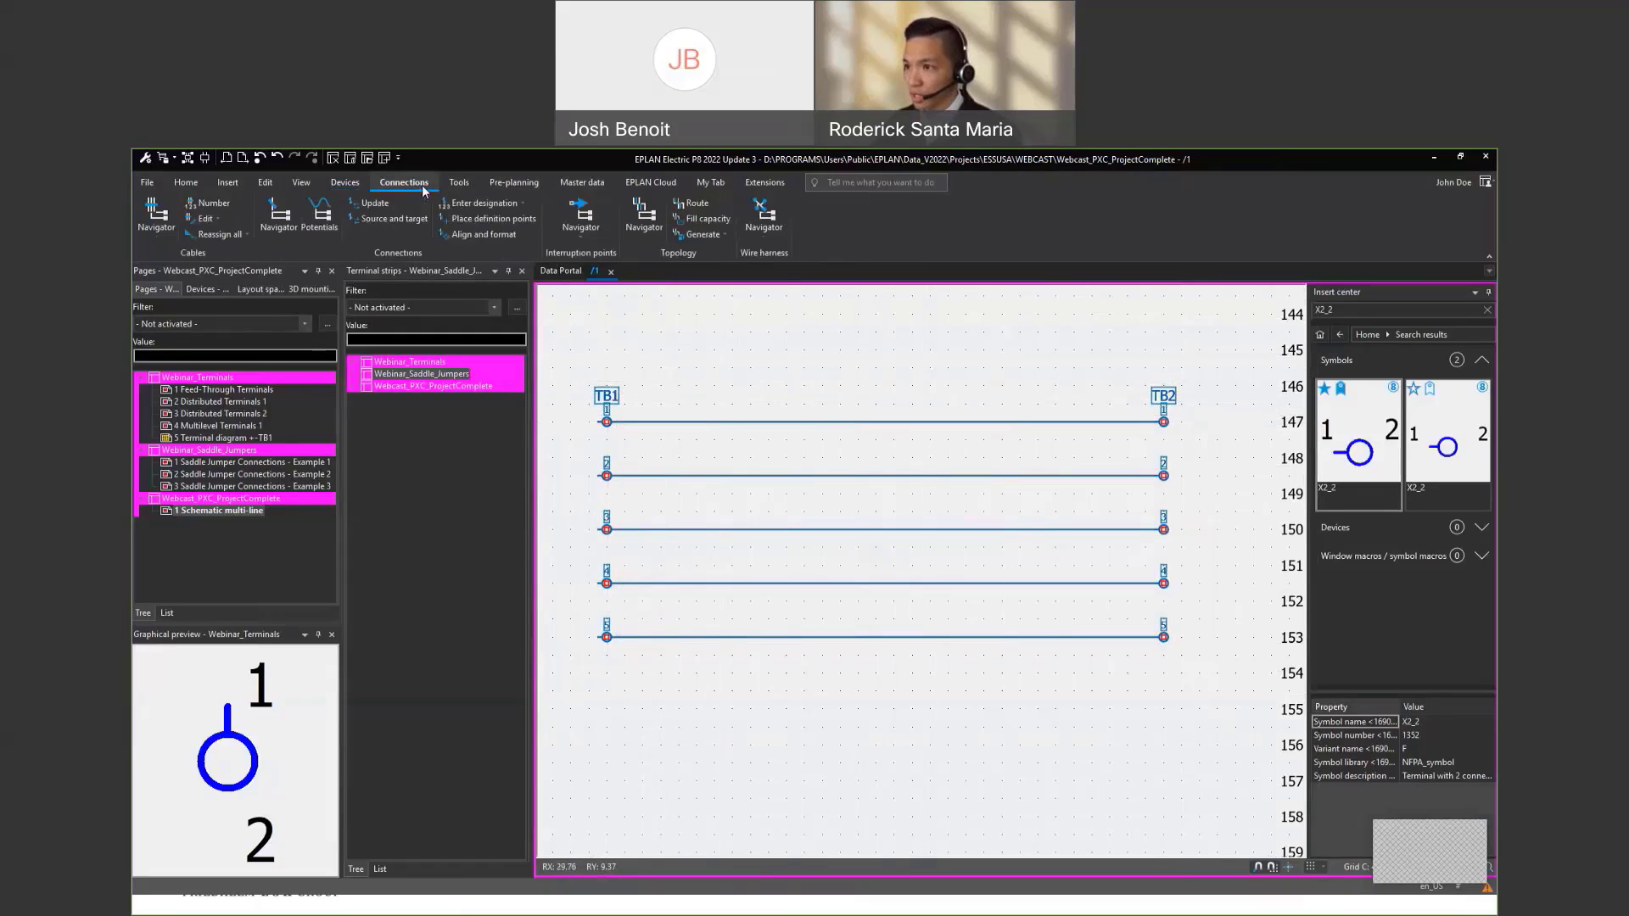
pyautogui.click(481, 217)
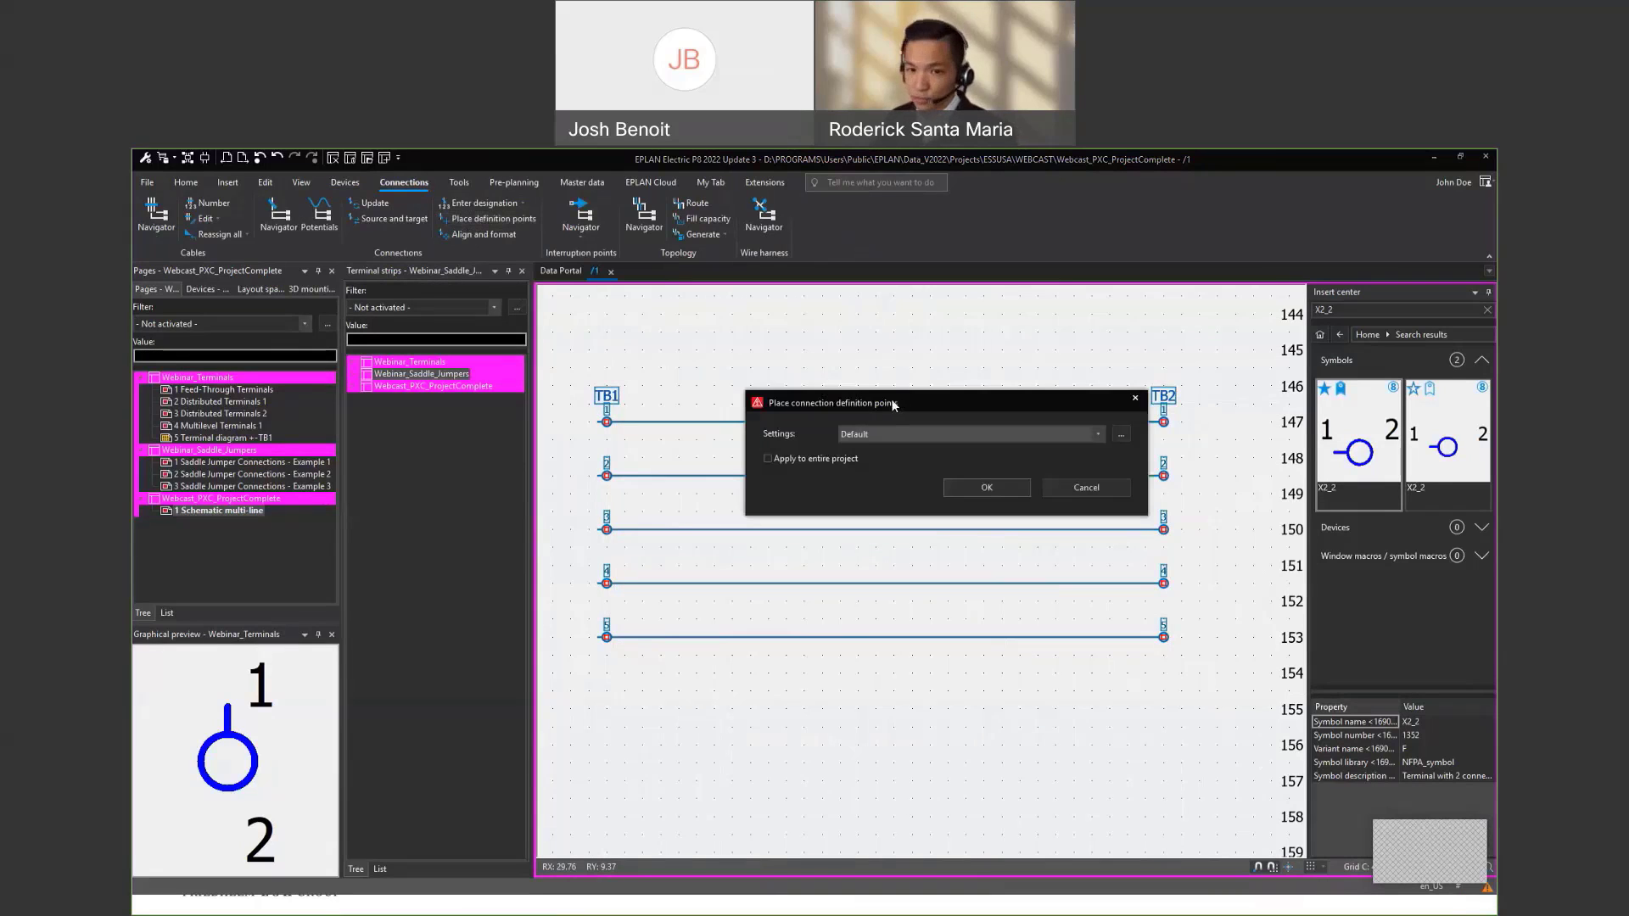
pyautogui.moveTo(893, 406); pyautogui.dragTo(421, 450)
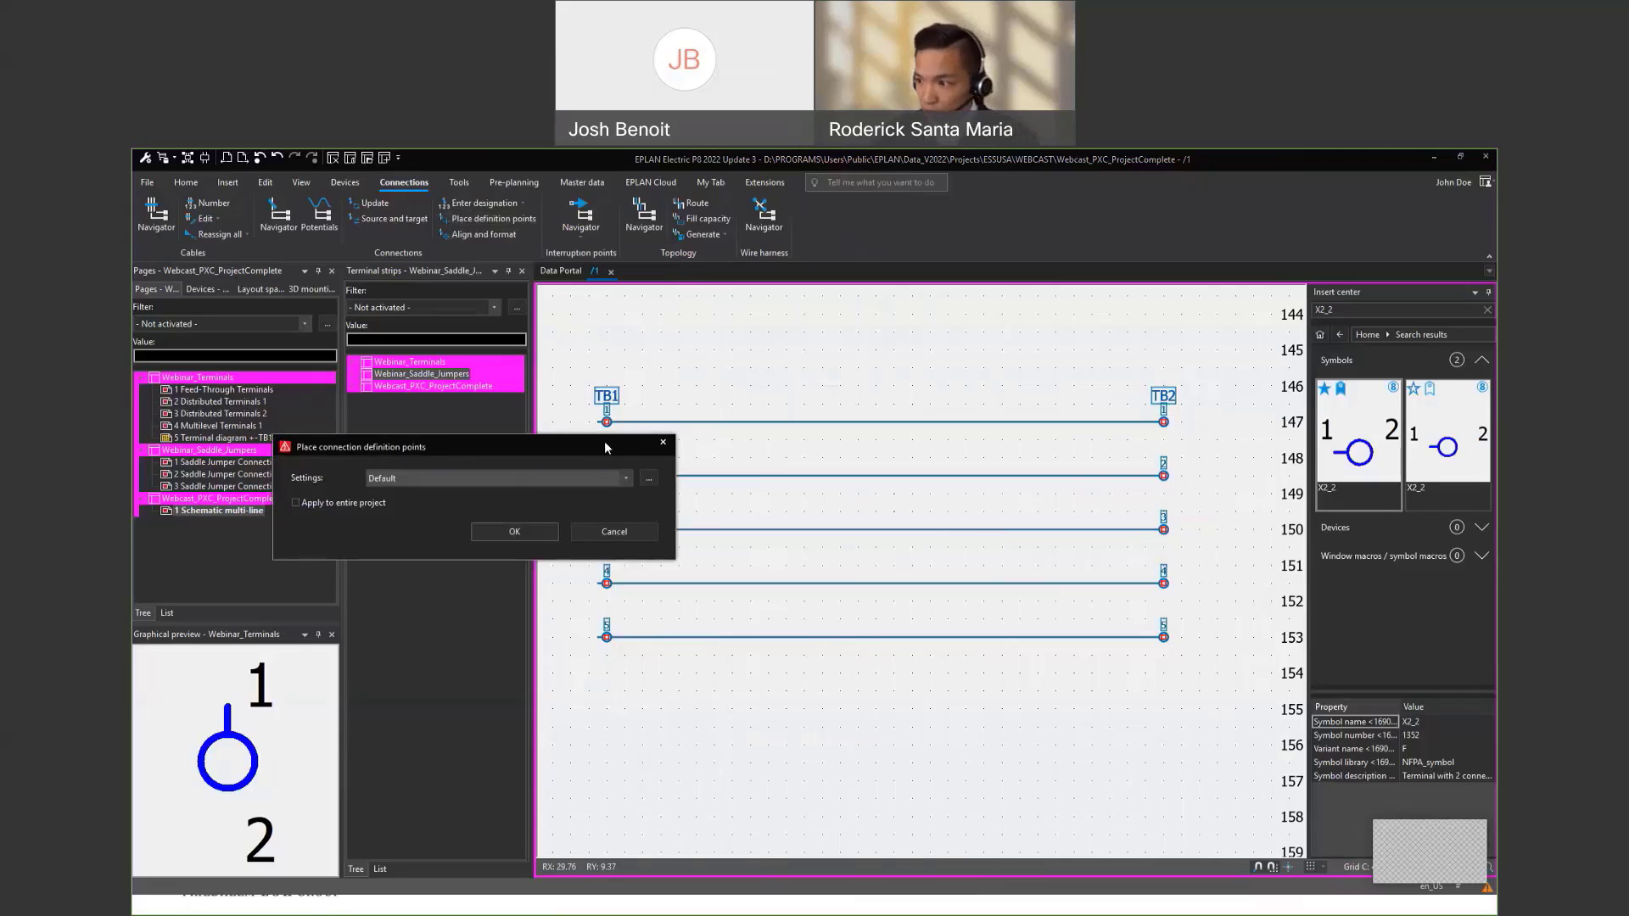
pyautogui.click(514, 531)
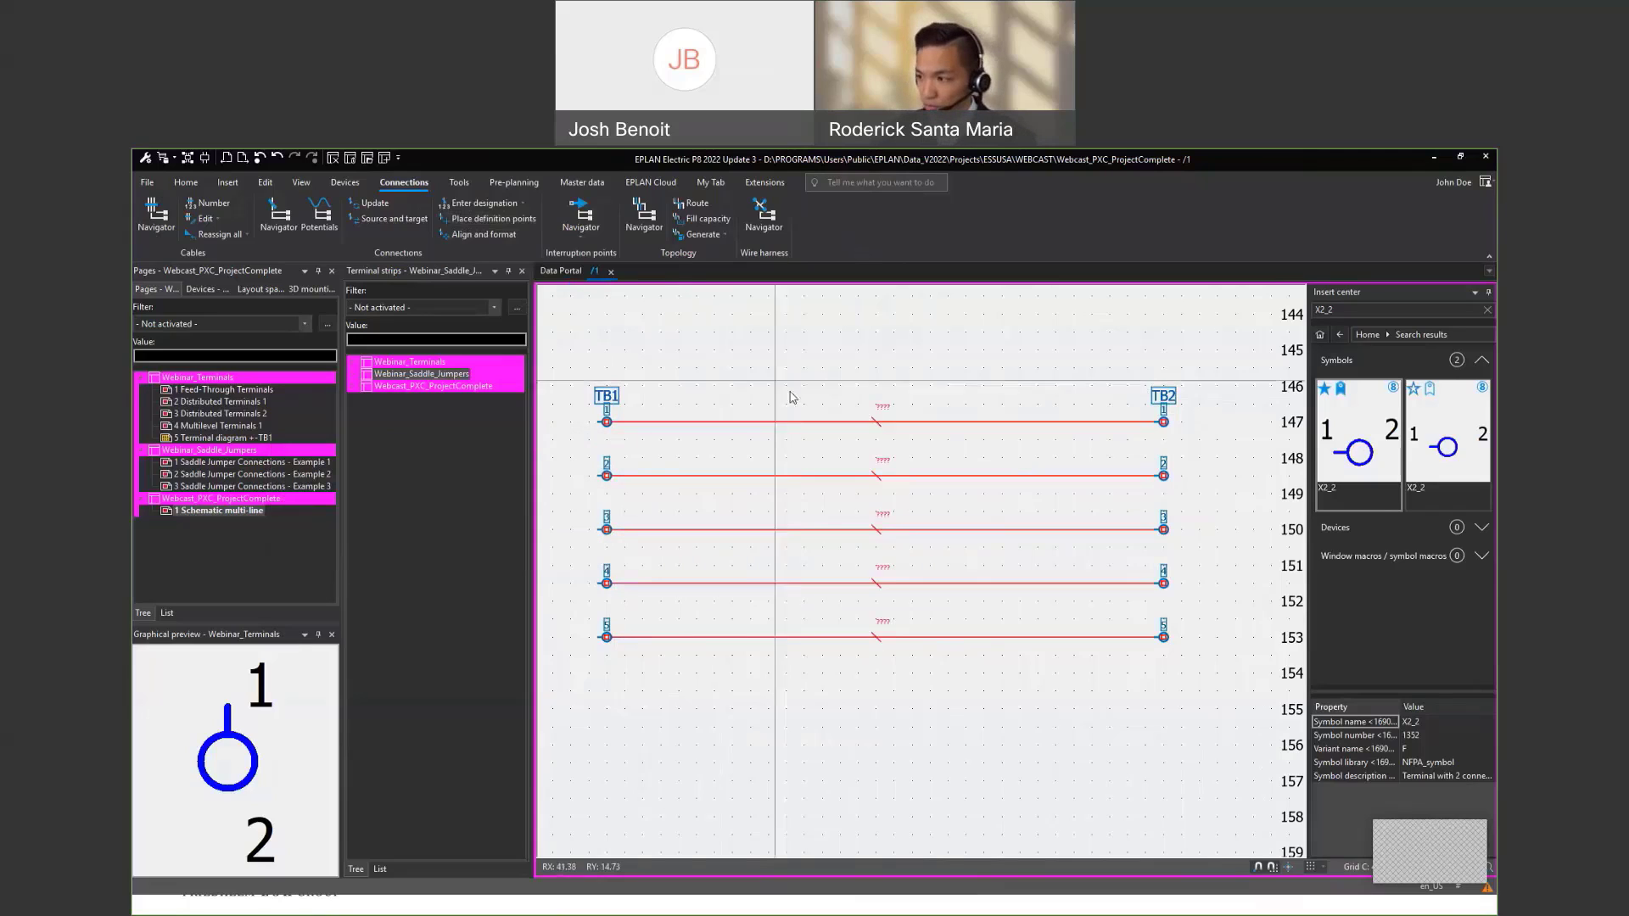
pyautogui.scroll(1, 875, 429)
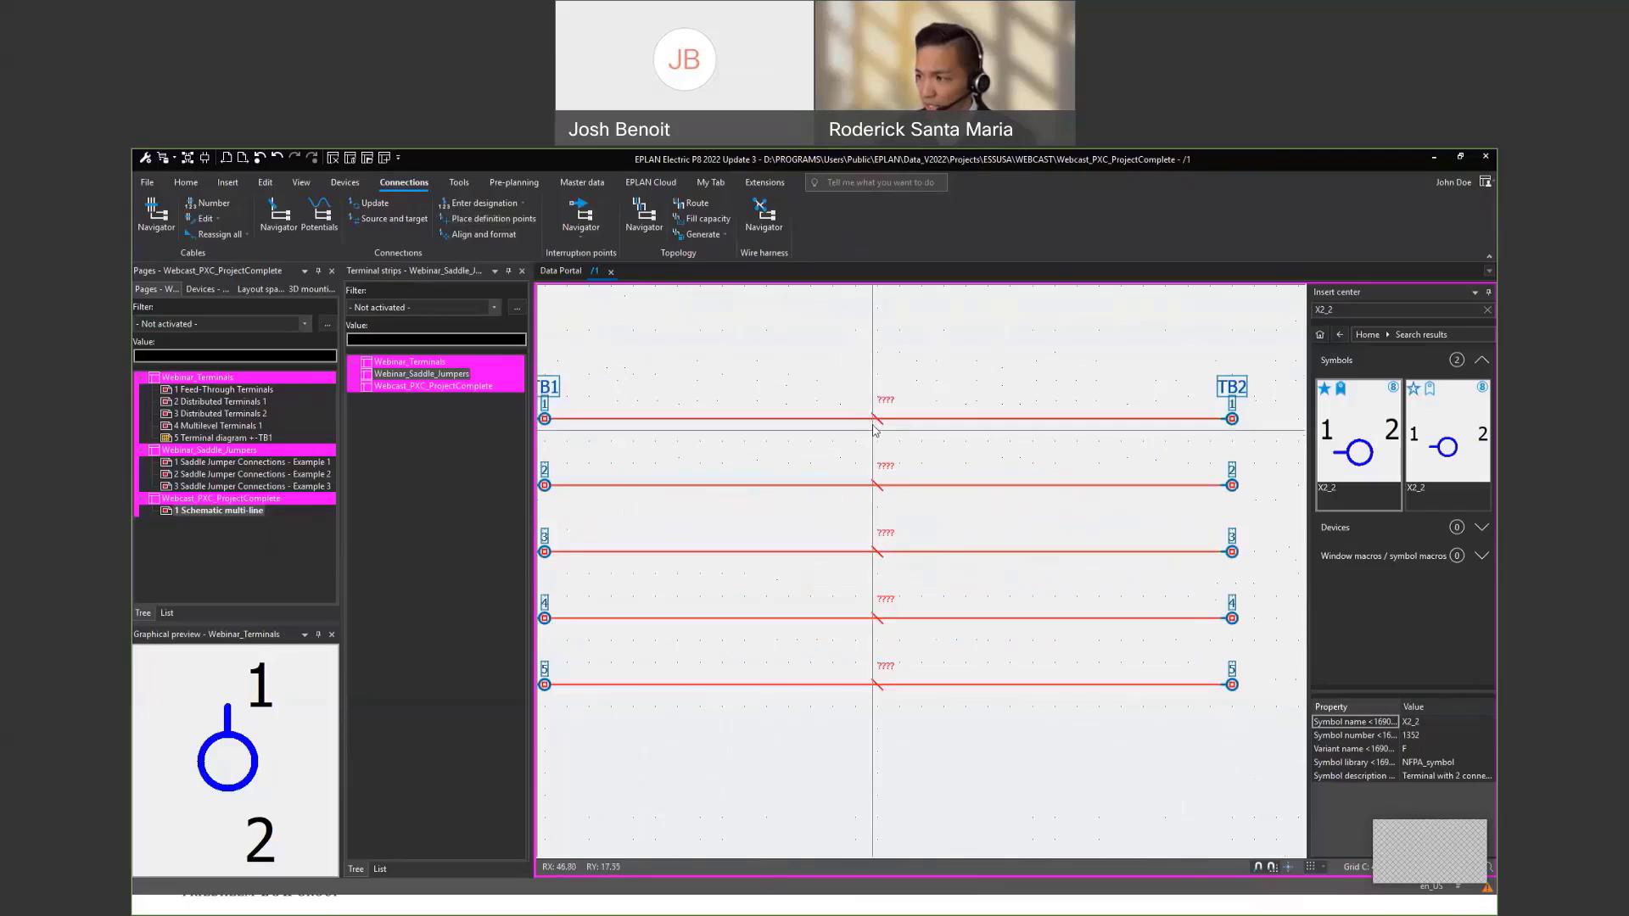
pyautogui.scroll(-1, 877, 430)
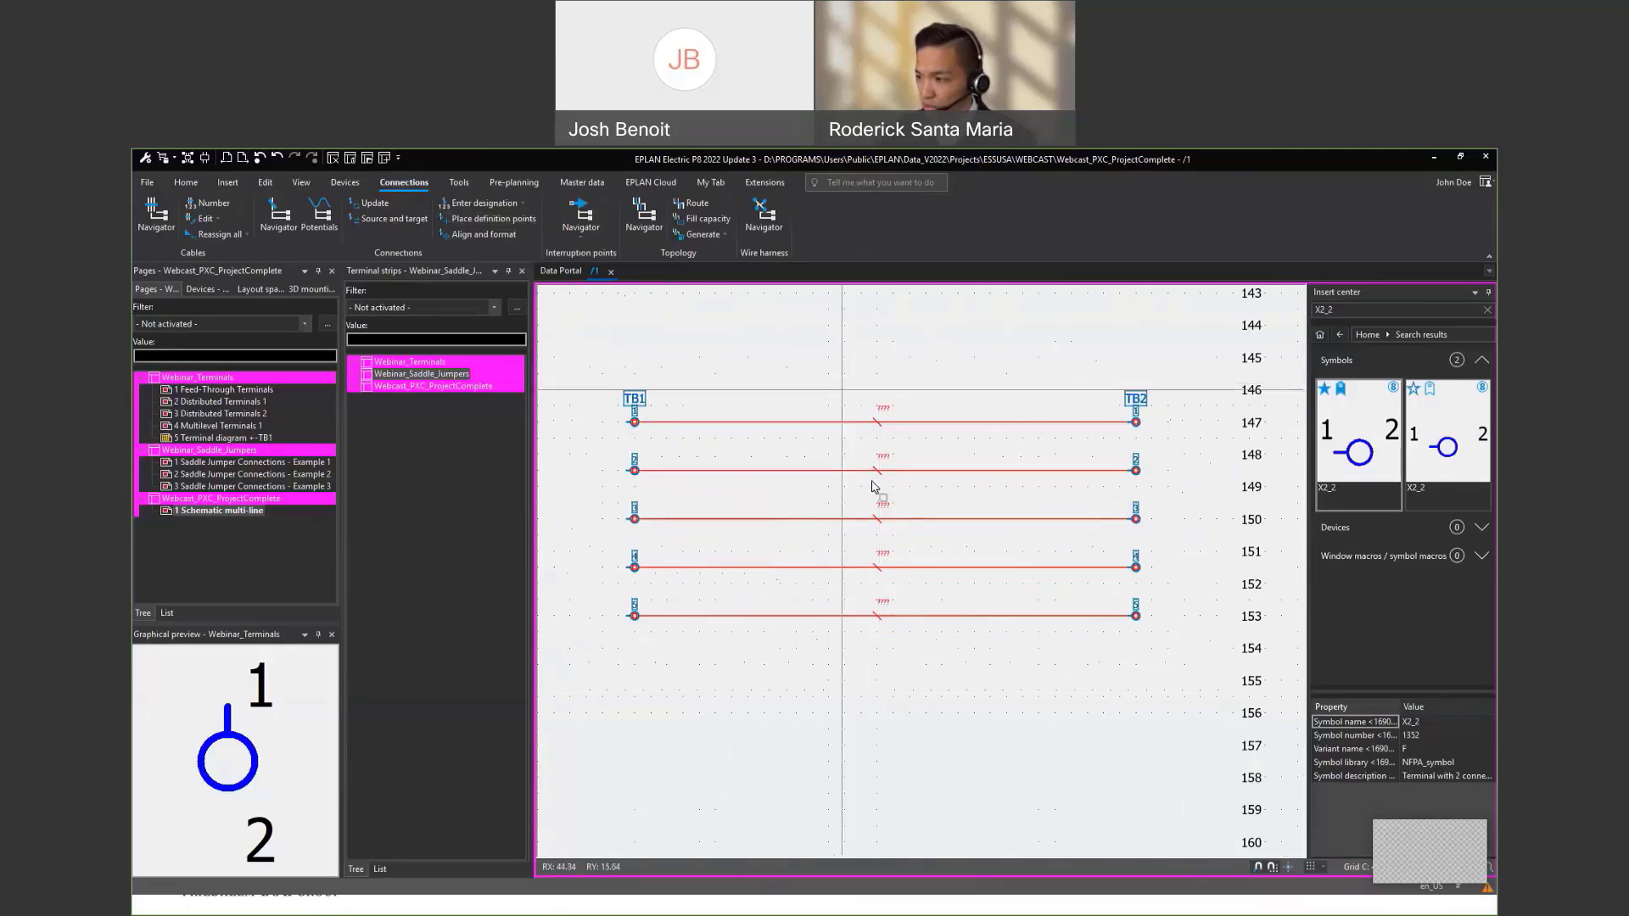
pyautogui.moveTo(834, 383); pyautogui.dragTo(910, 640)
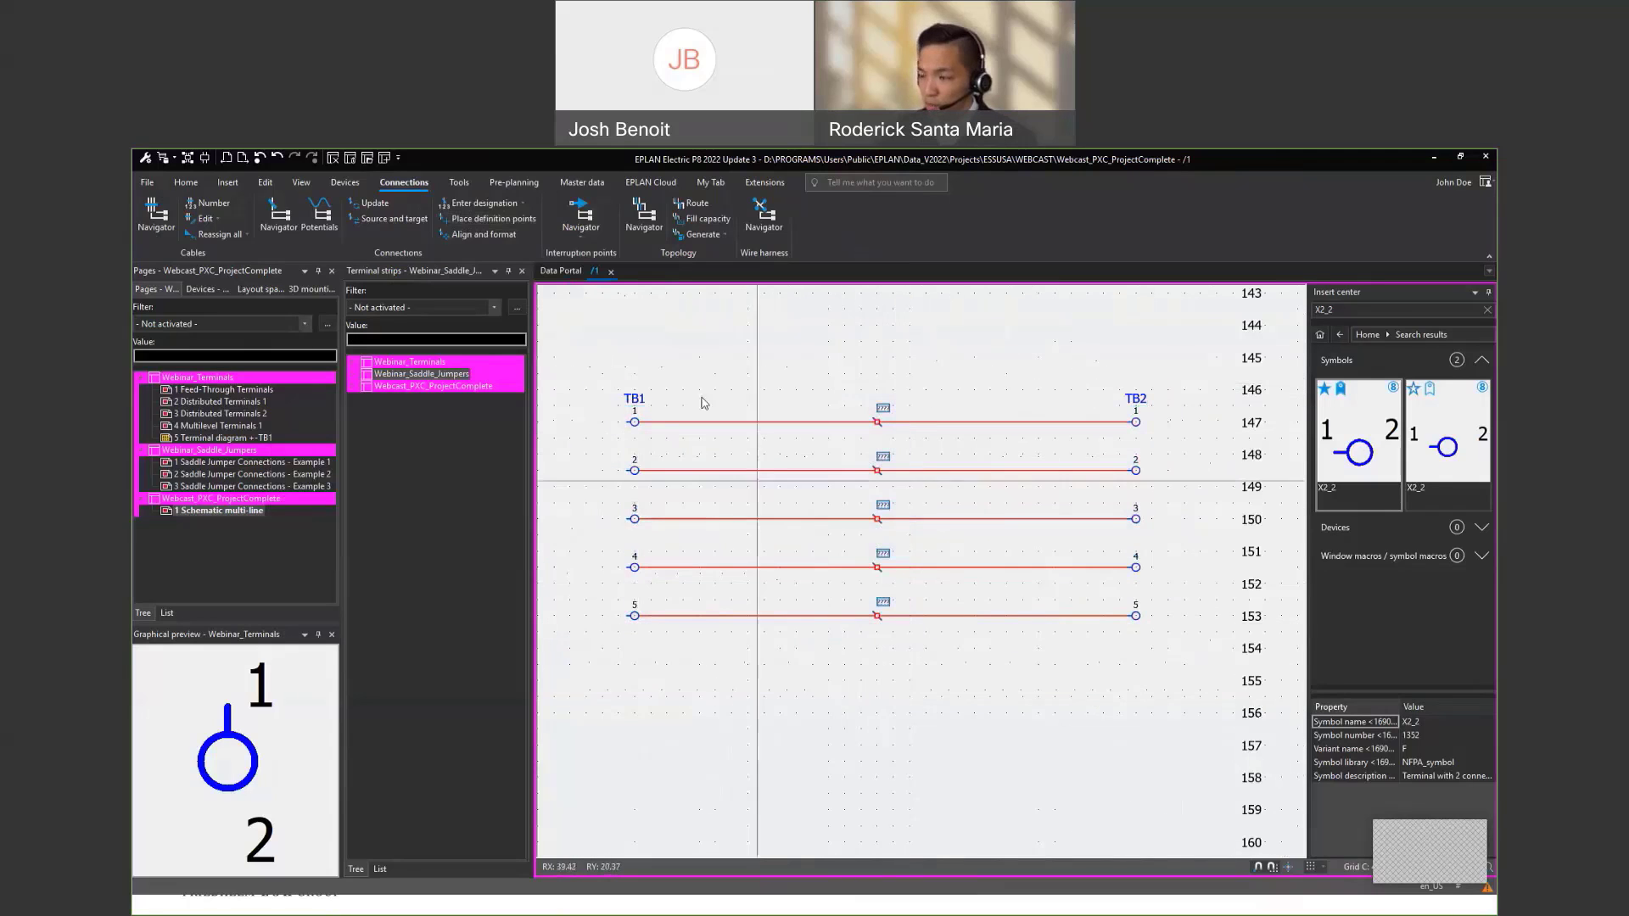
# Designate the five connections 001 to 005 with Default settings after checking the preview
pyautogui.click(482, 203)
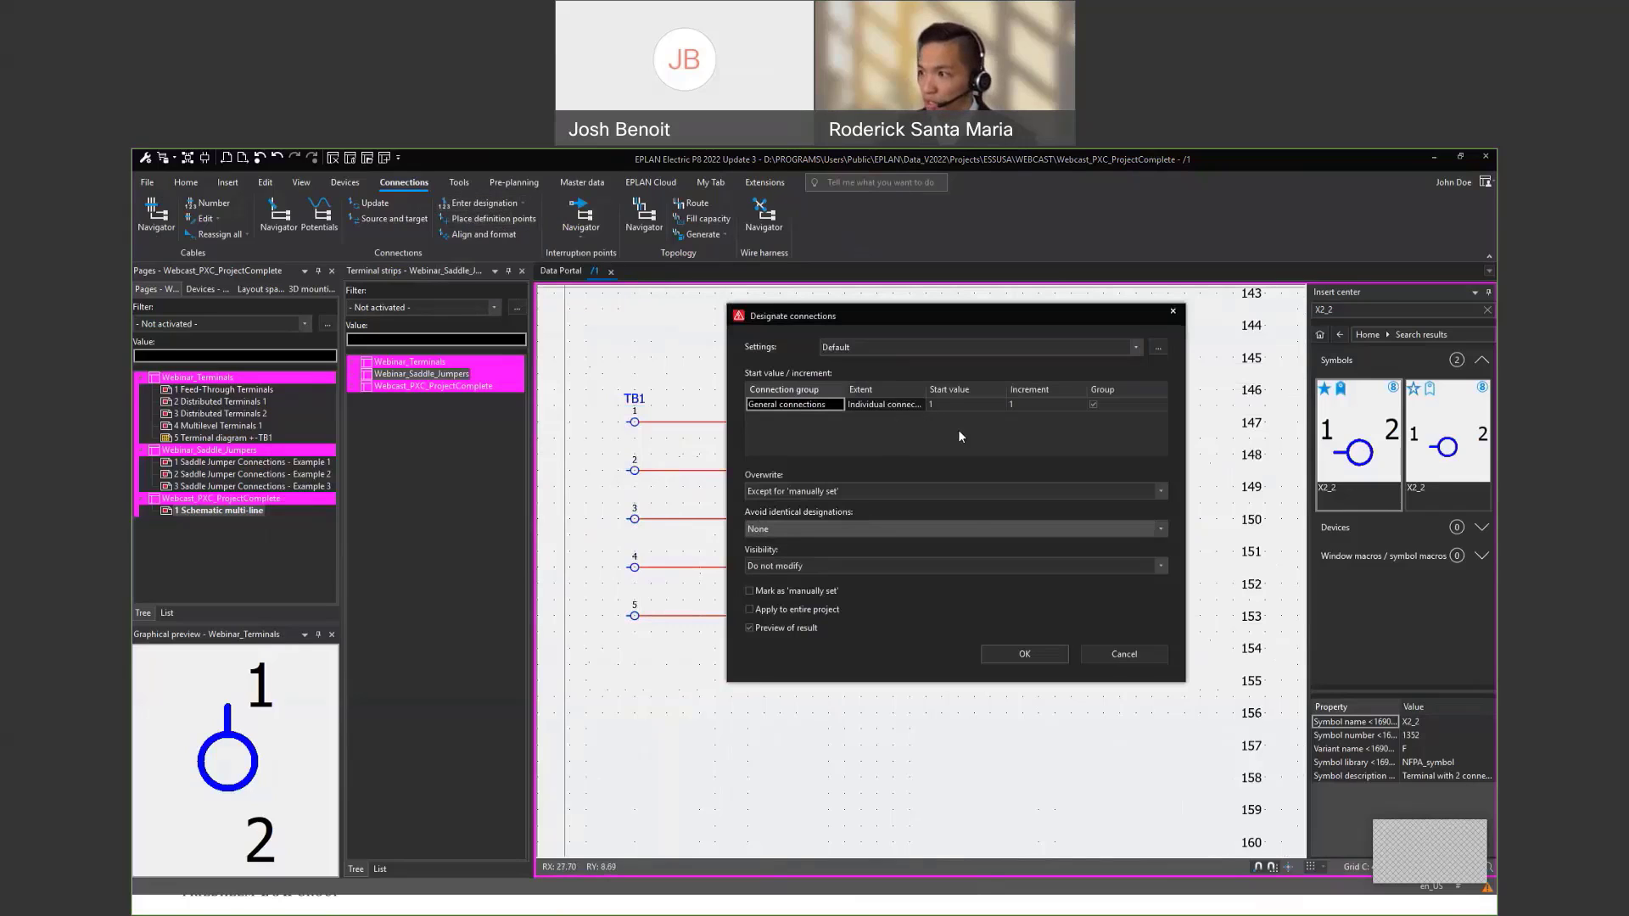
pyautogui.click(1027, 655)
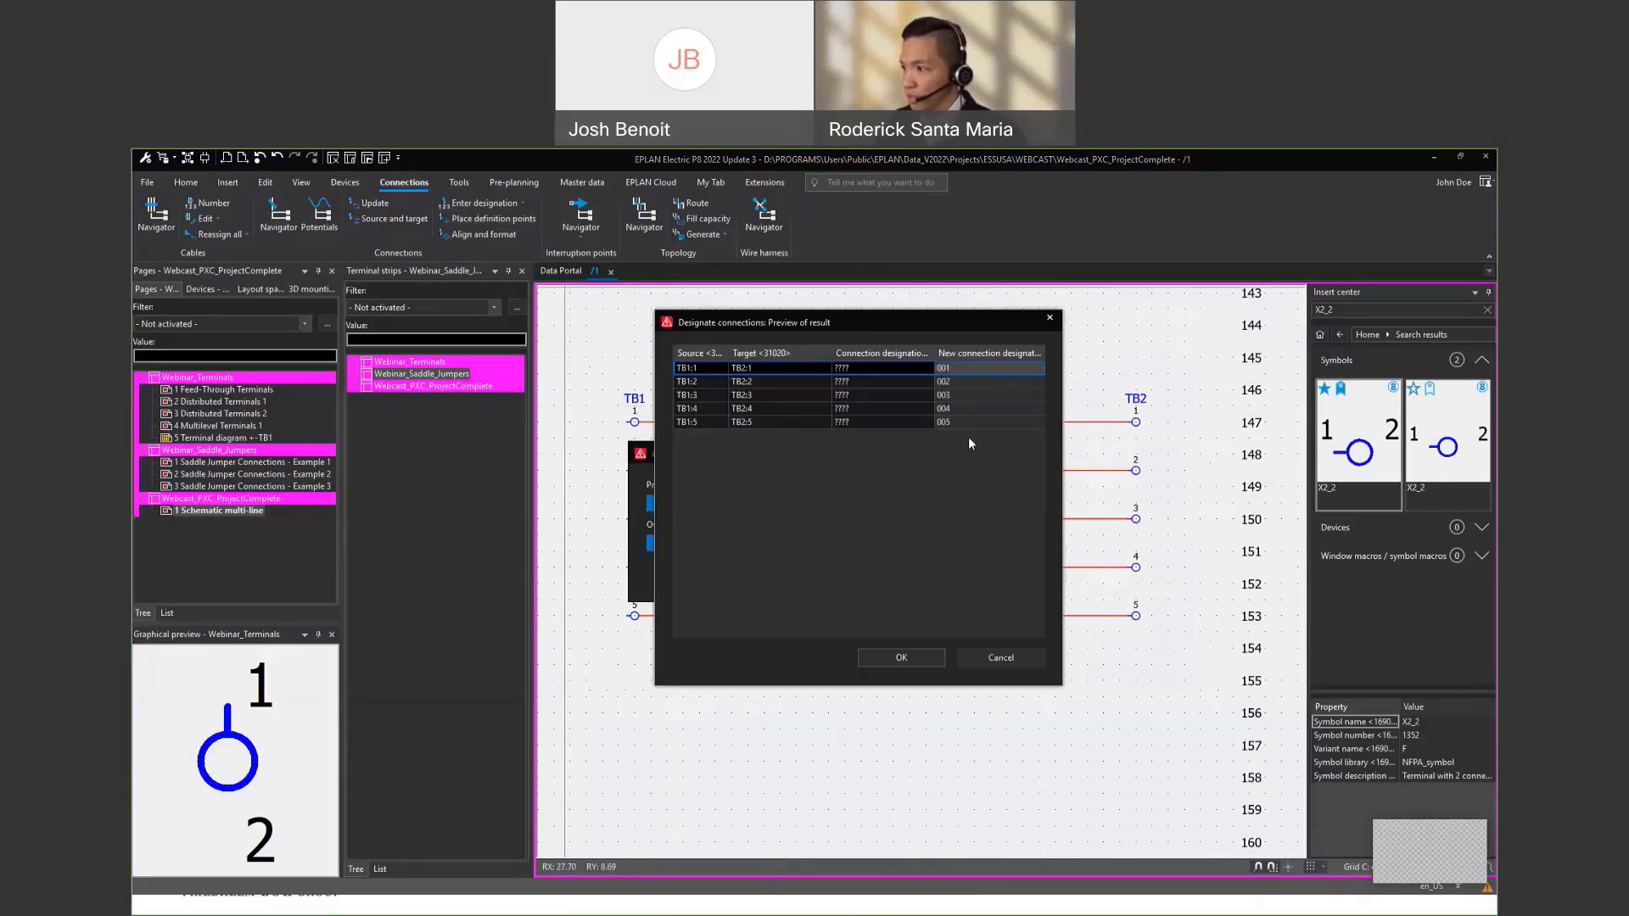
pyautogui.click(969, 369)
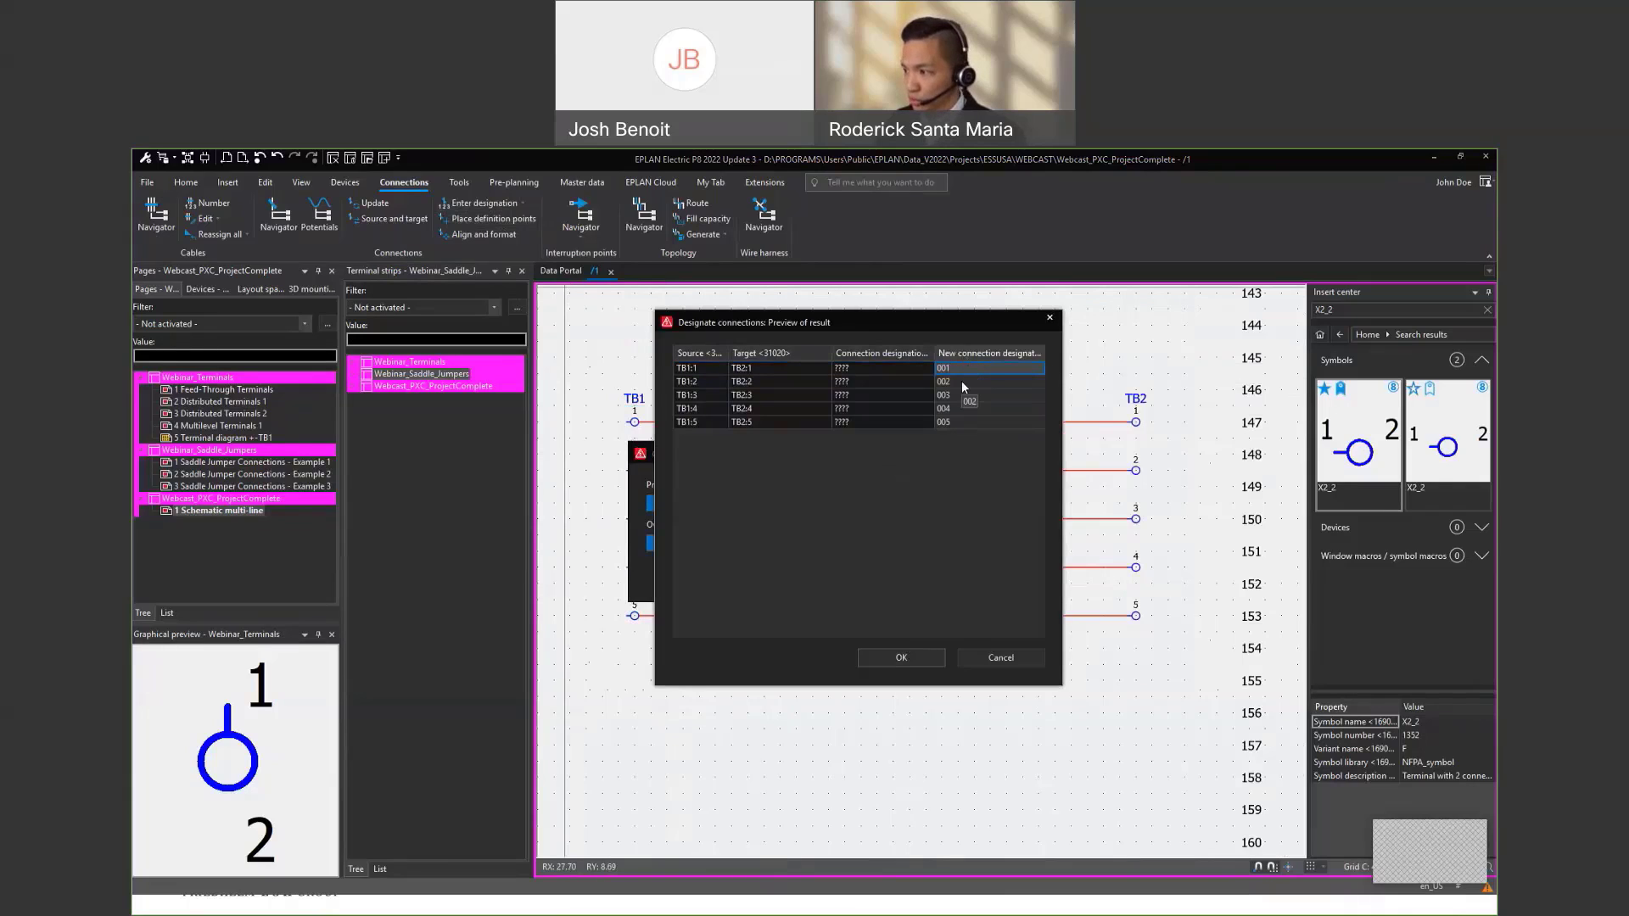
pyautogui.click(901, 659)
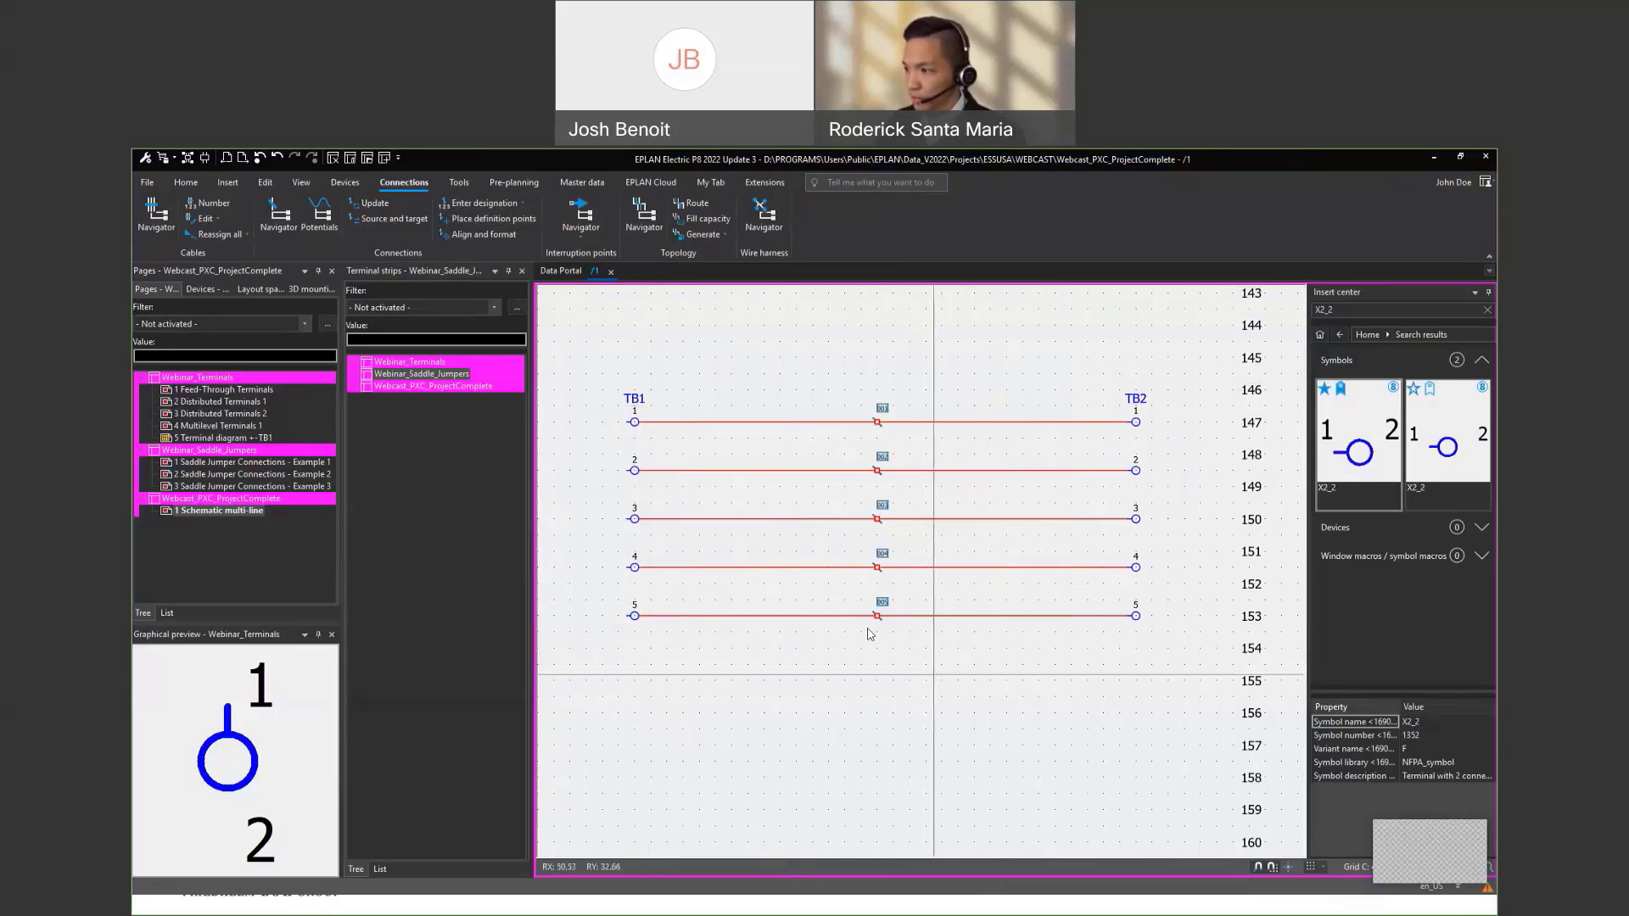
pyautogui.scroll(1, 827, 613)
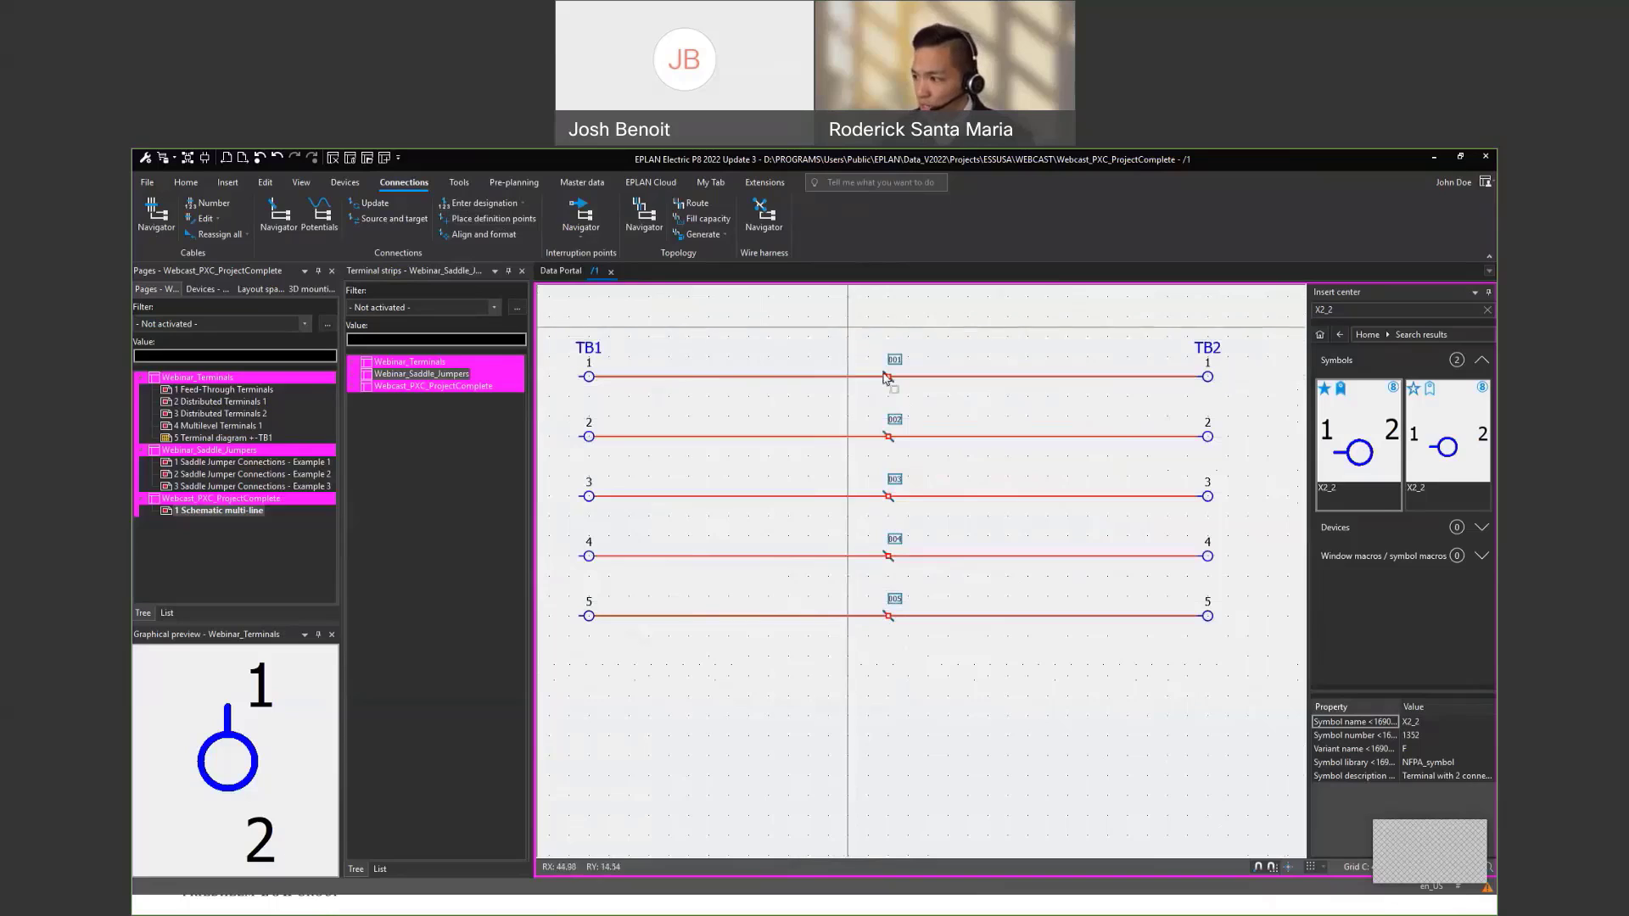
pyautogui.moveTo(844, 325); pyautogui.dragTo(929, 508)
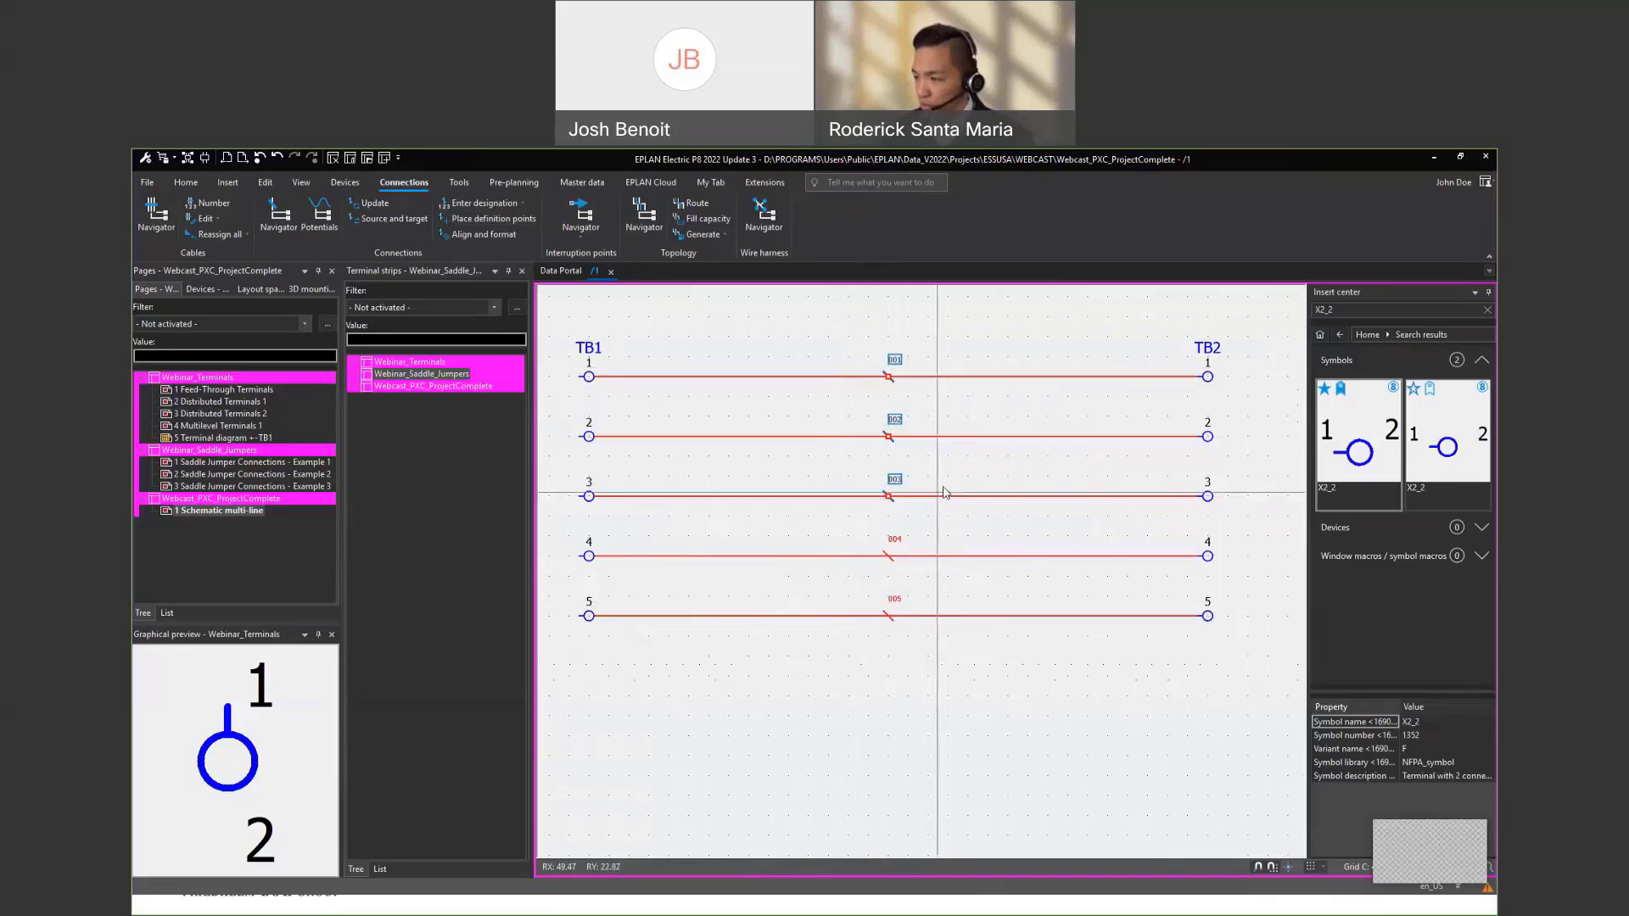
pyautogui.rightClick(911, 439)
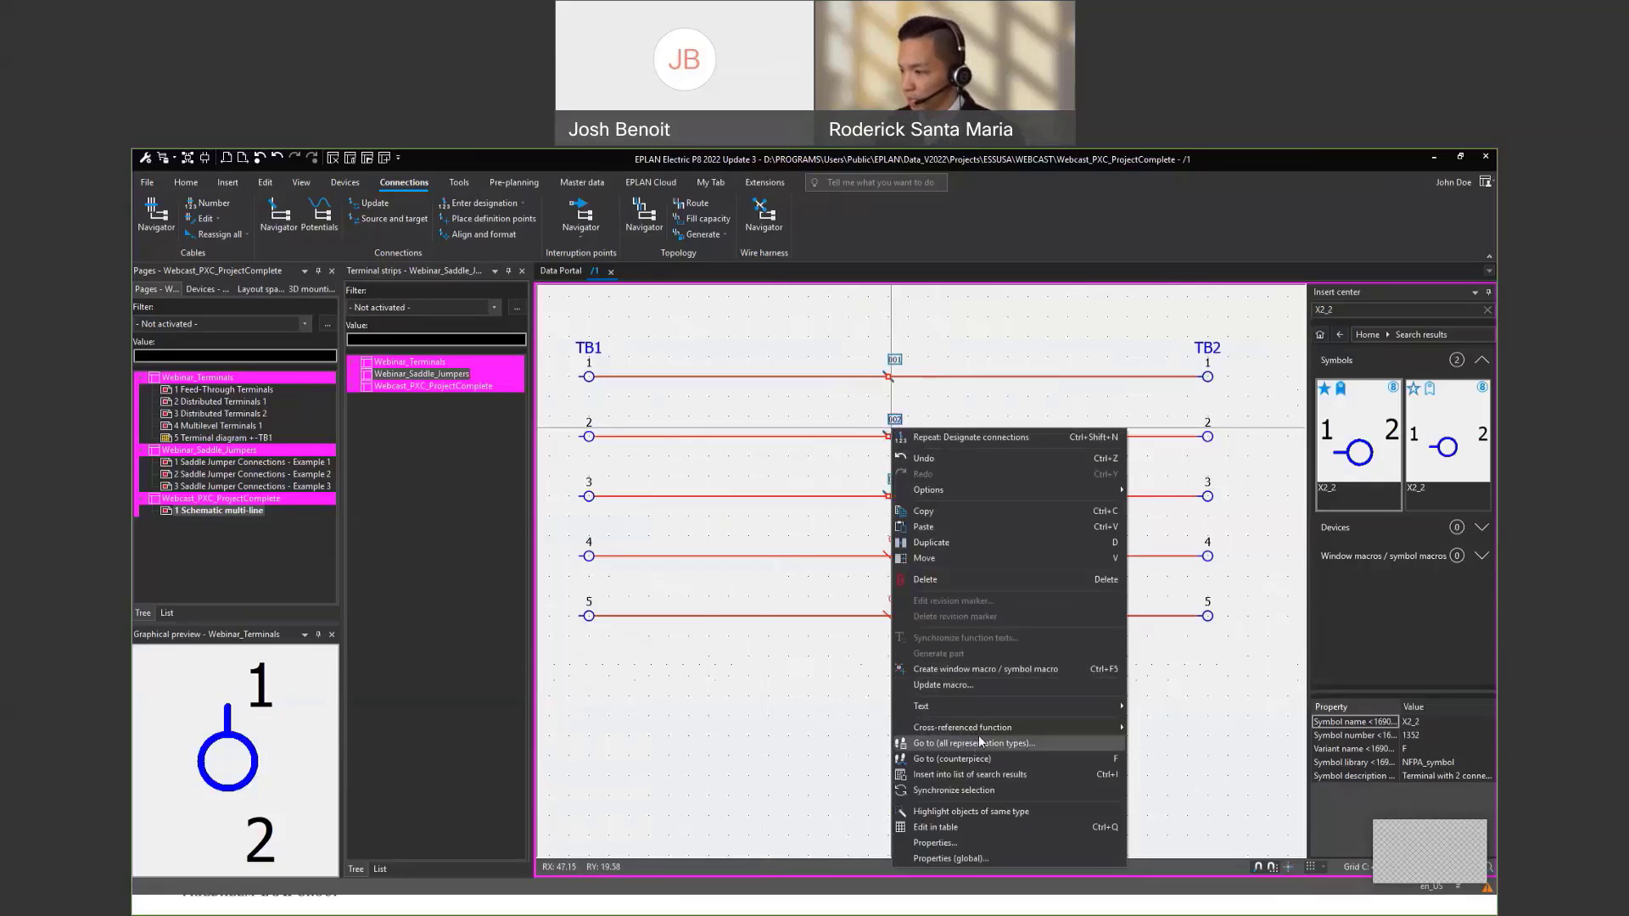
# In the 001–003 definition point properties, show All data and set the colour to BLK
pyautogui.click(934, 843)
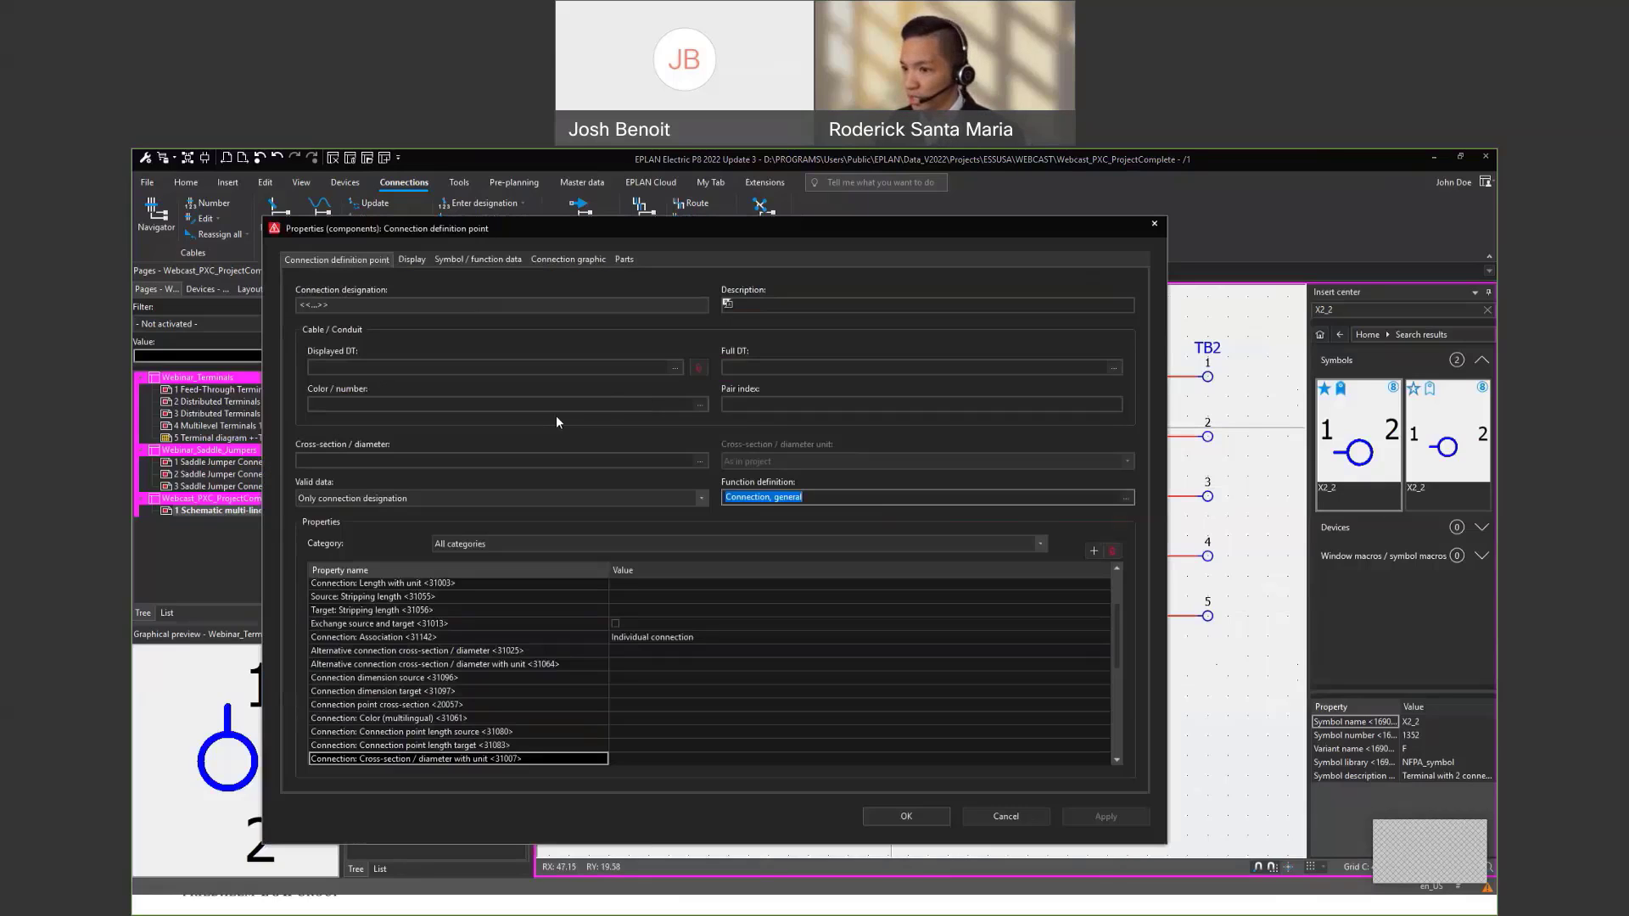
pyautogui.click(669, 496)
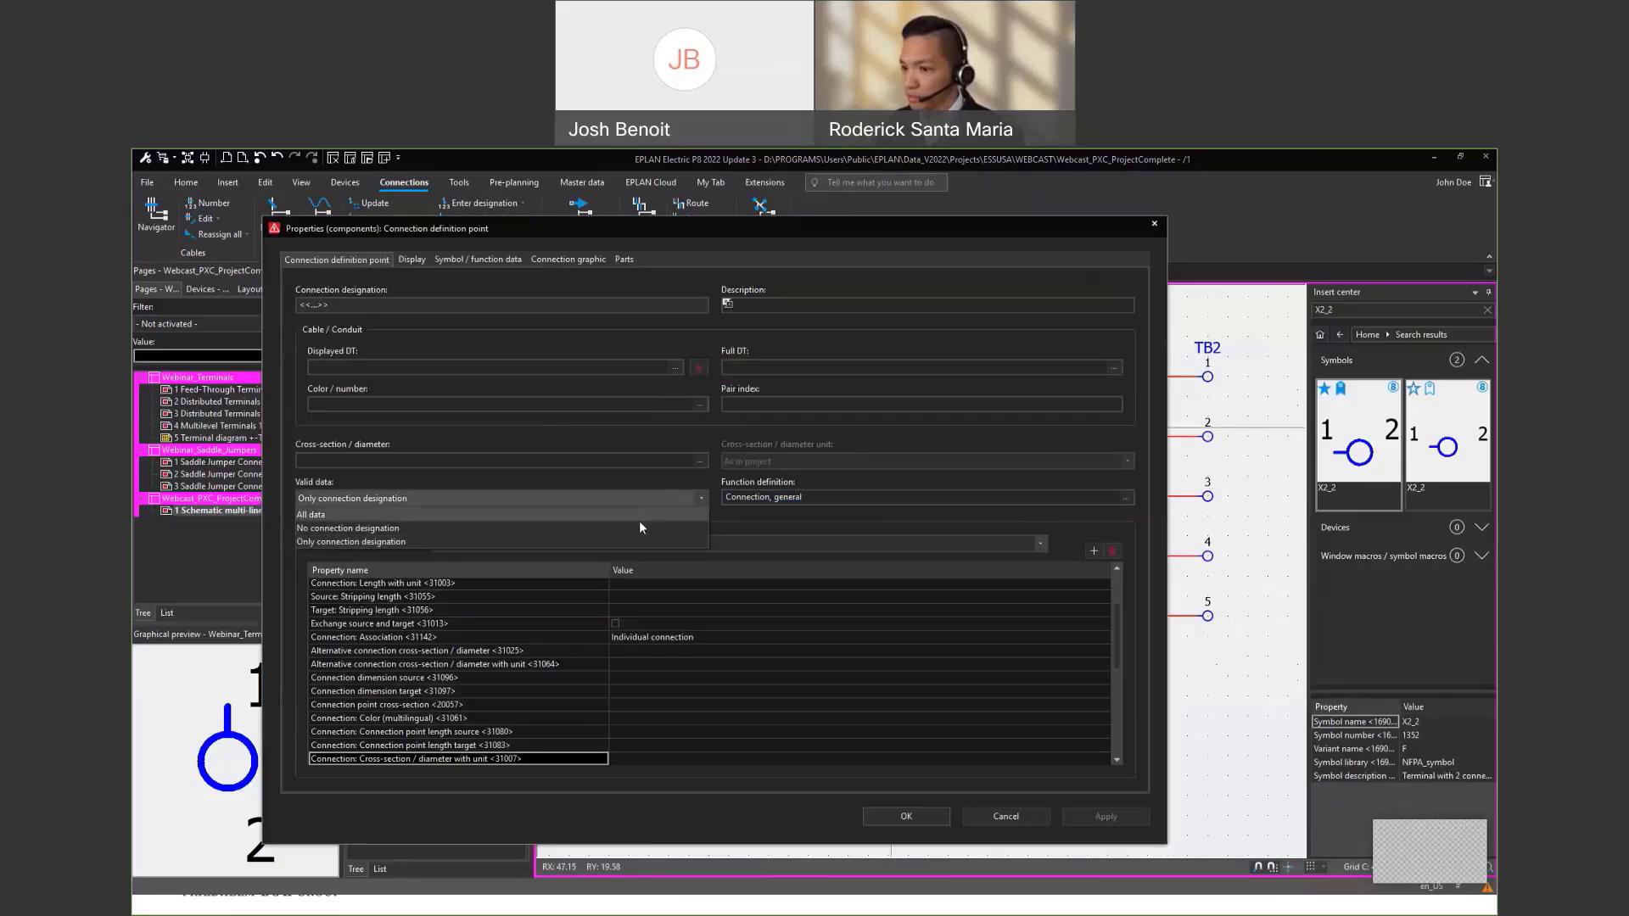
pyautogui.click(640, 517)
pyautogui.click(663, 499)
pyautogui.click(624, 512)
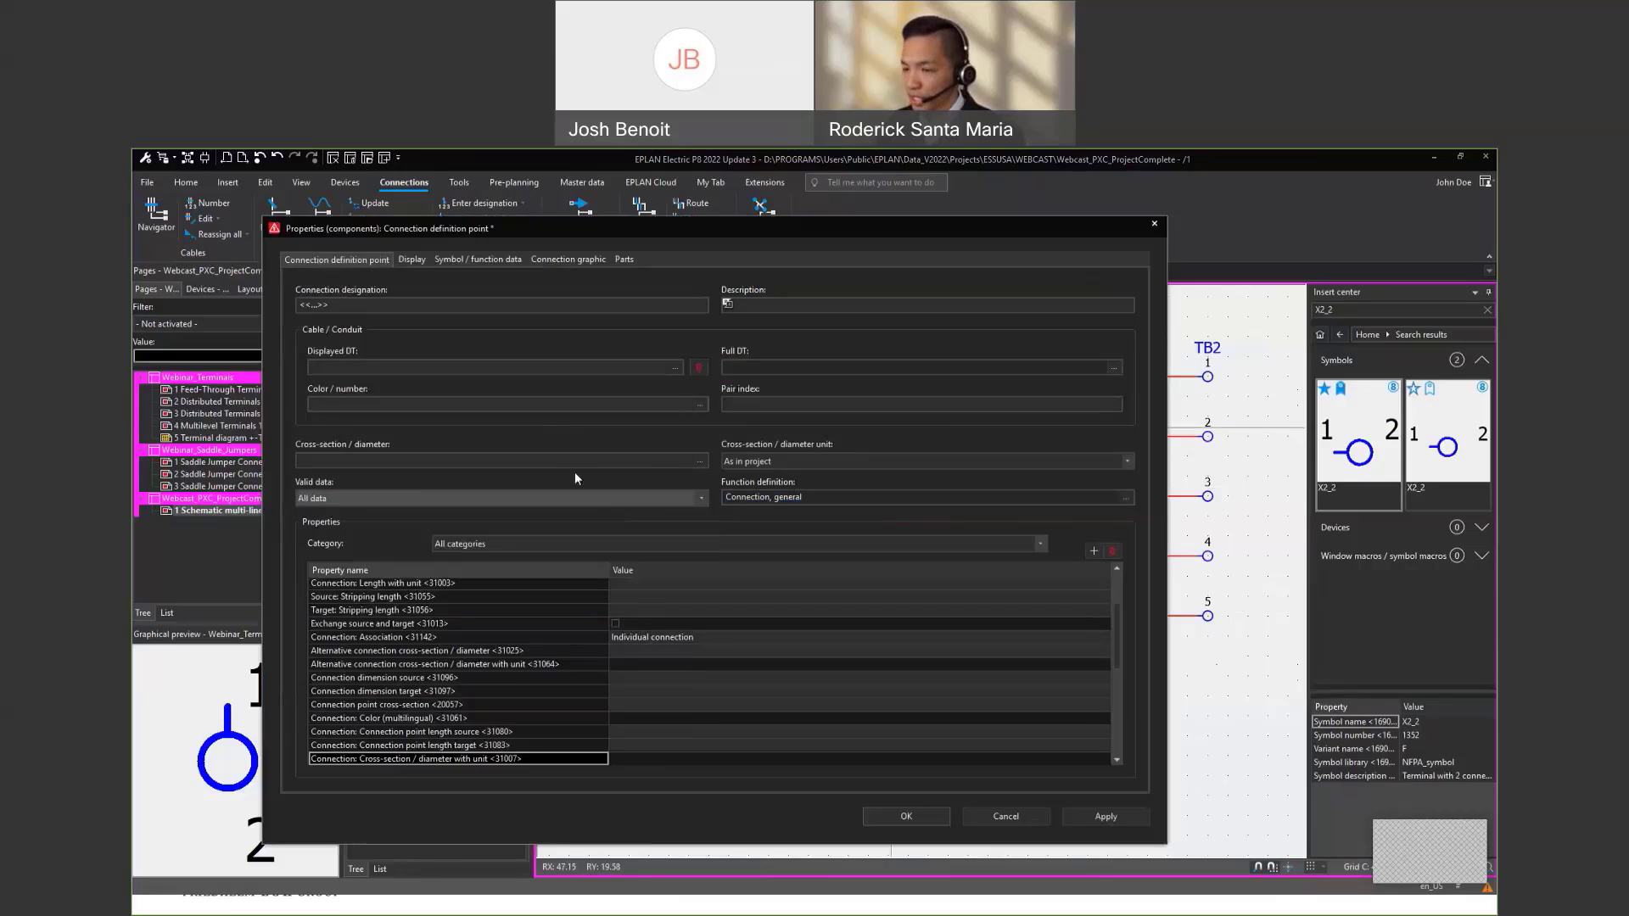
pyautogui.click(702, 404)
pyautogui.click(703, 404)
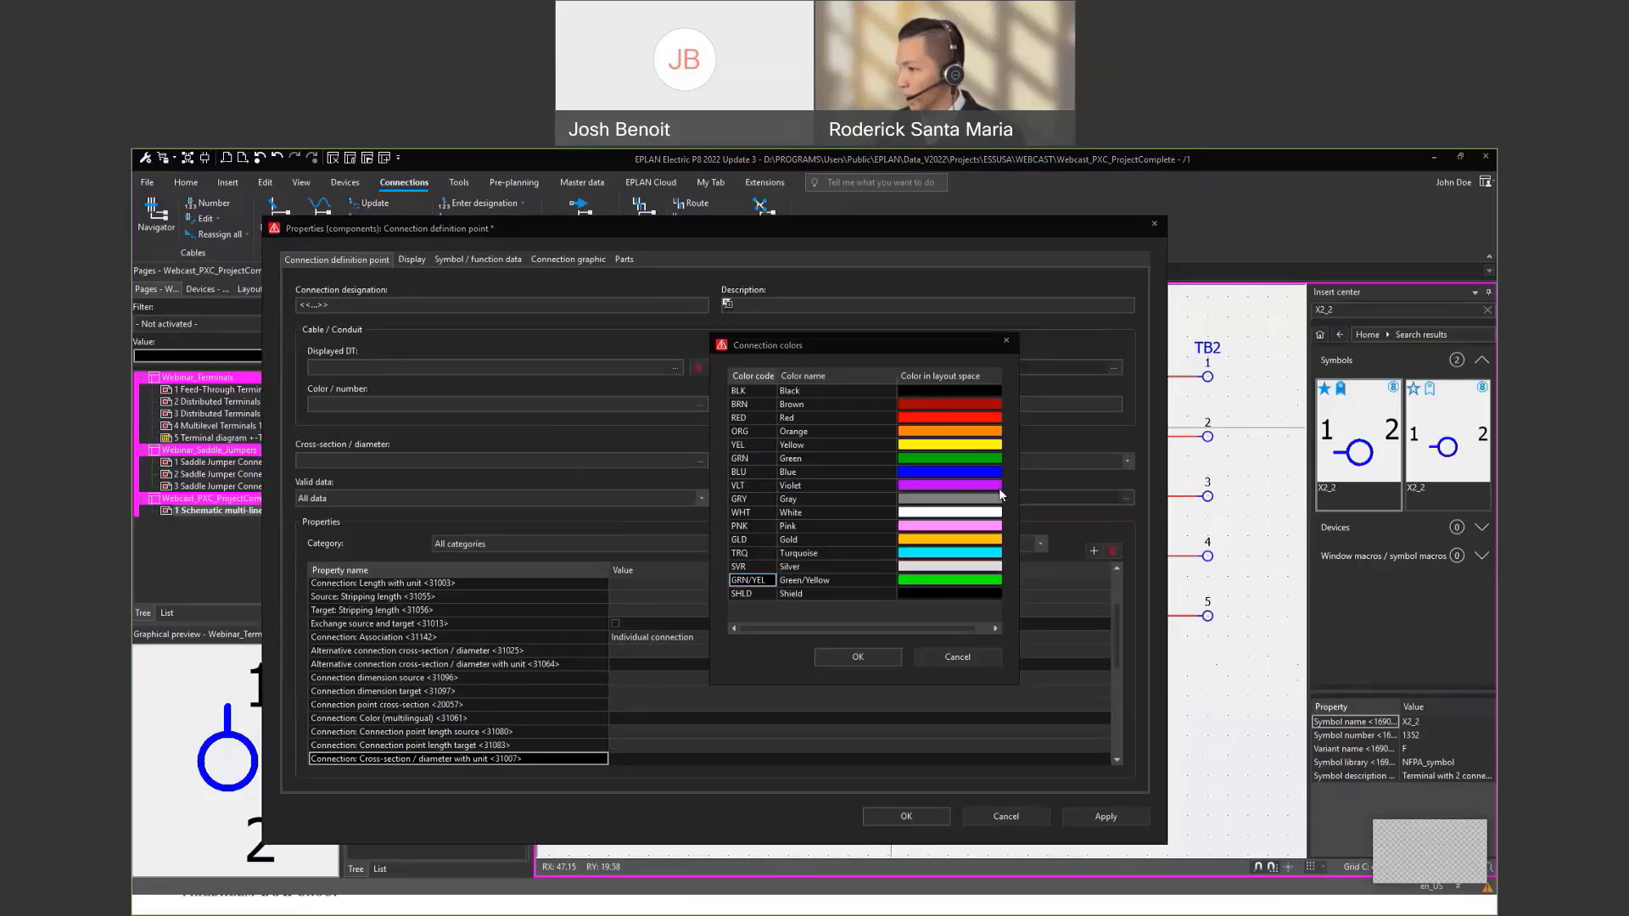
pyautogui.click(869, 655)
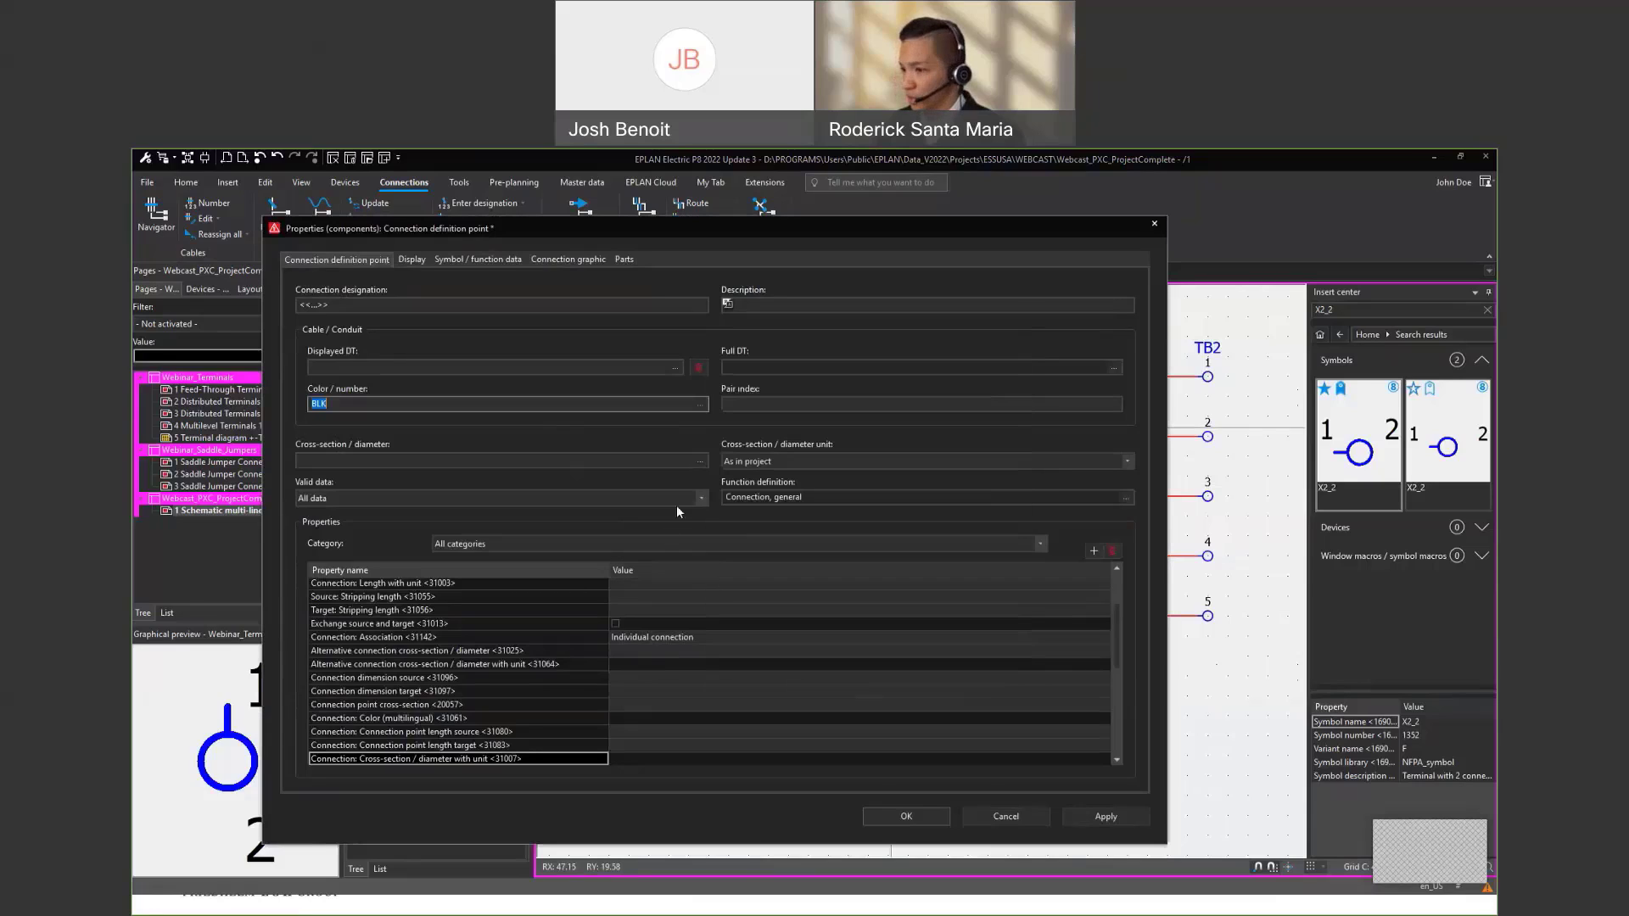
# Set the cross-section of connections 001–003 to 6 AWG, apply, and select point 004
pyautogui.click(700, 461)
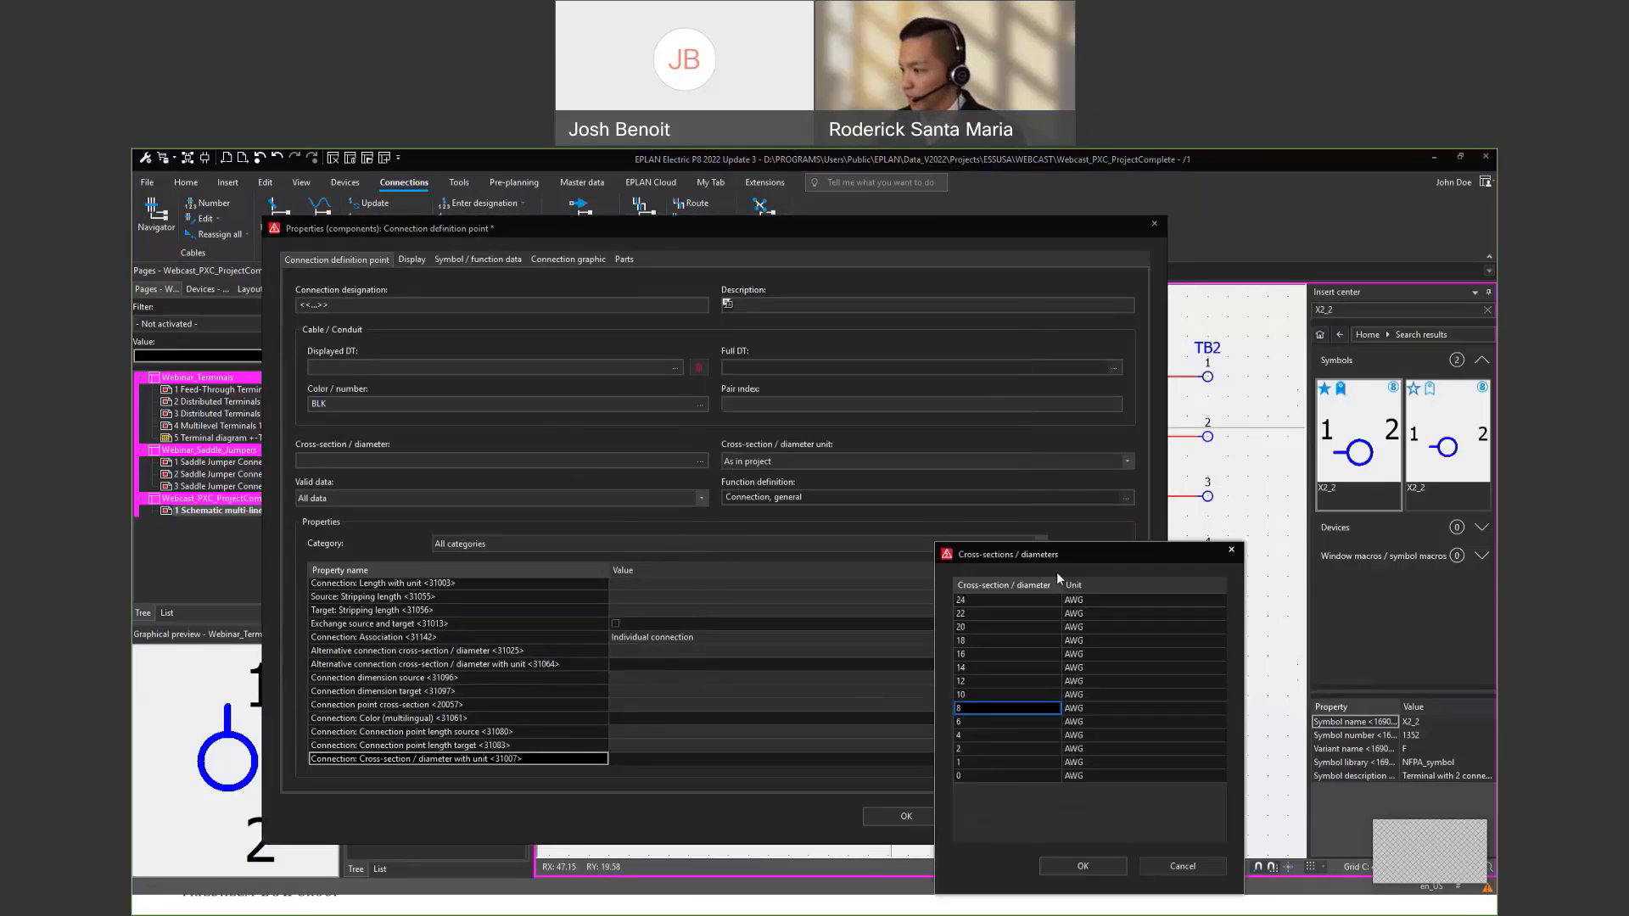
pyautogui.click(1001, 720)
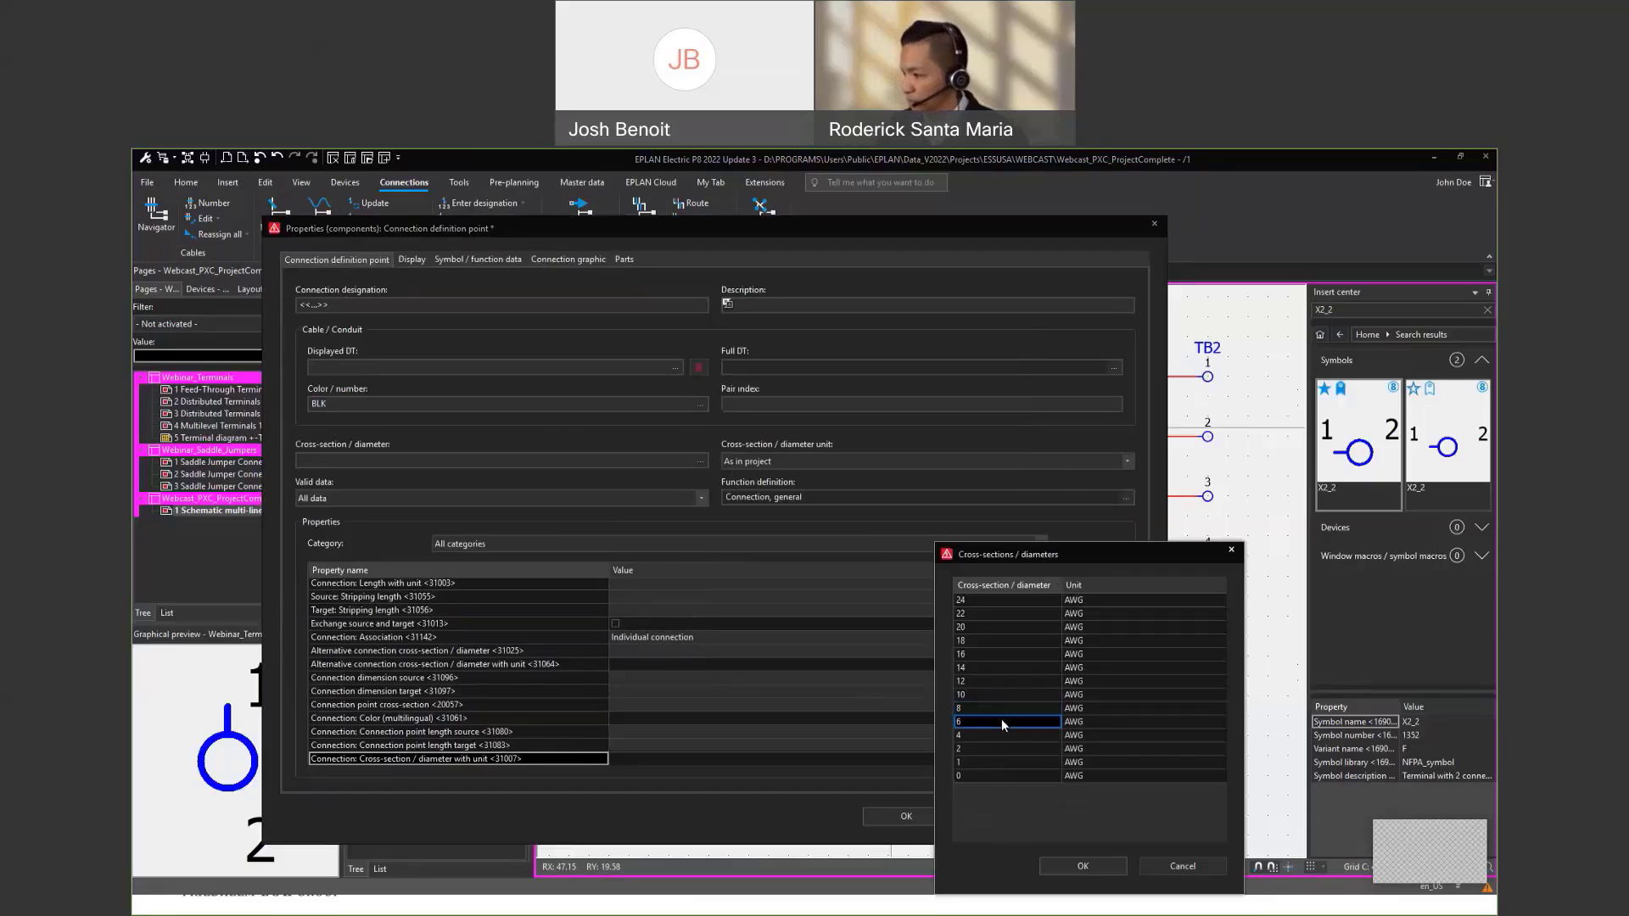
pyautogui.click(1083, 866)
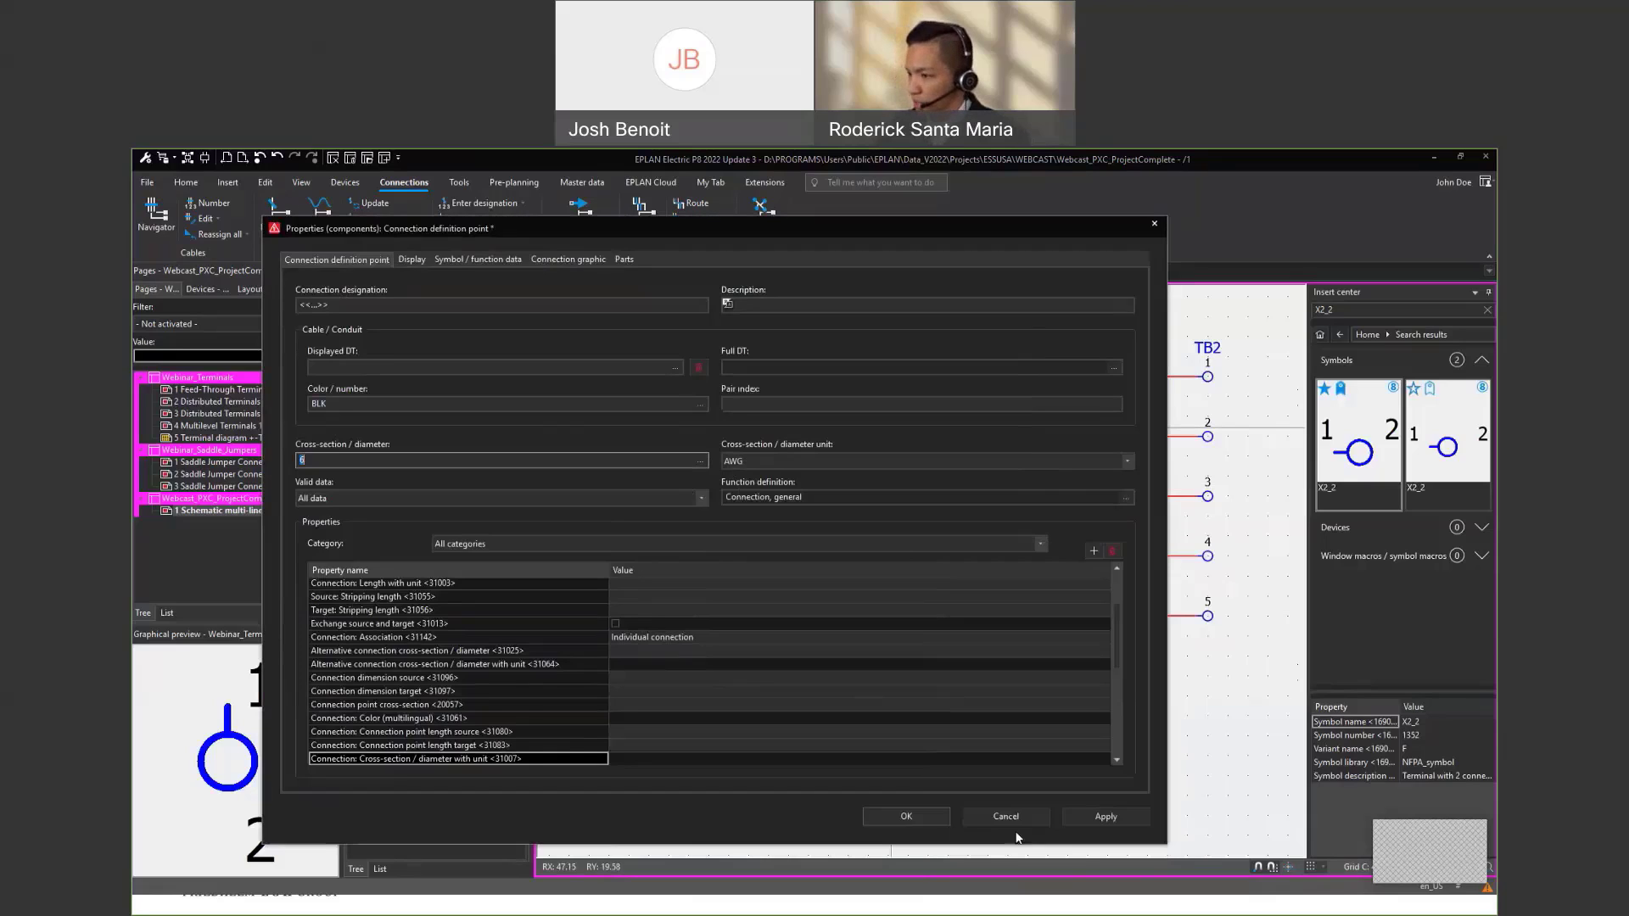
pyautogui.click(942, 815)
pyautogui.moveTo(861, 536); pyautogui.dragTo(919, 557)
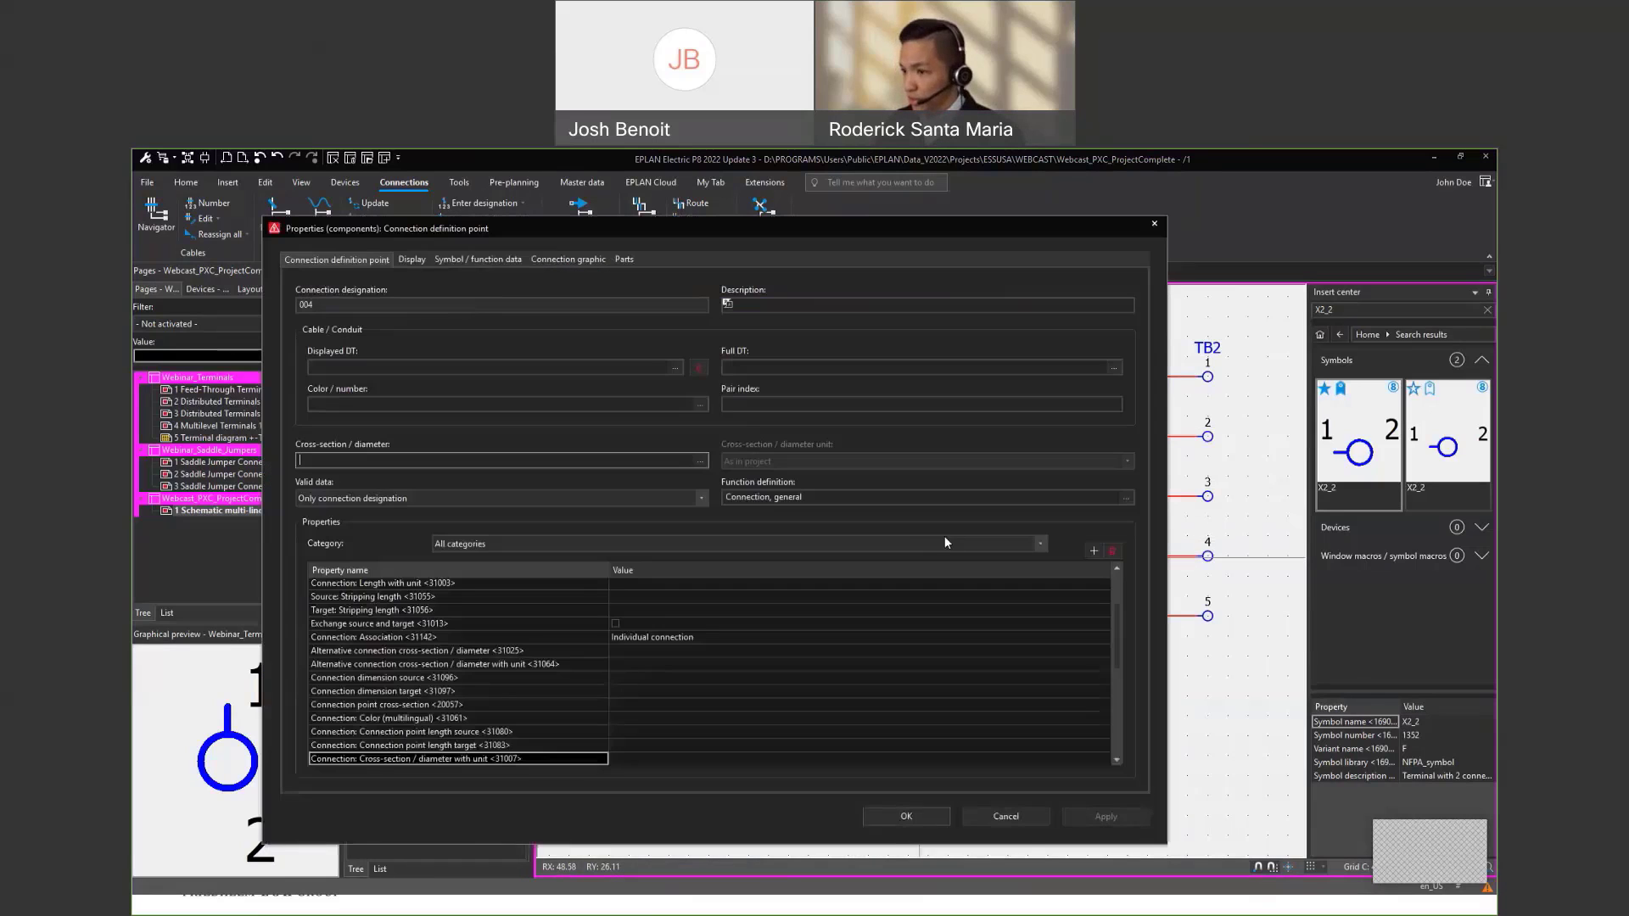
# Make connection point 004 carry all data, colour BLU and cross-section 8 AWG
pyautogui.click(701, 498)
pyautogui.click(657, 513)
pyautogui.click(700, 406)
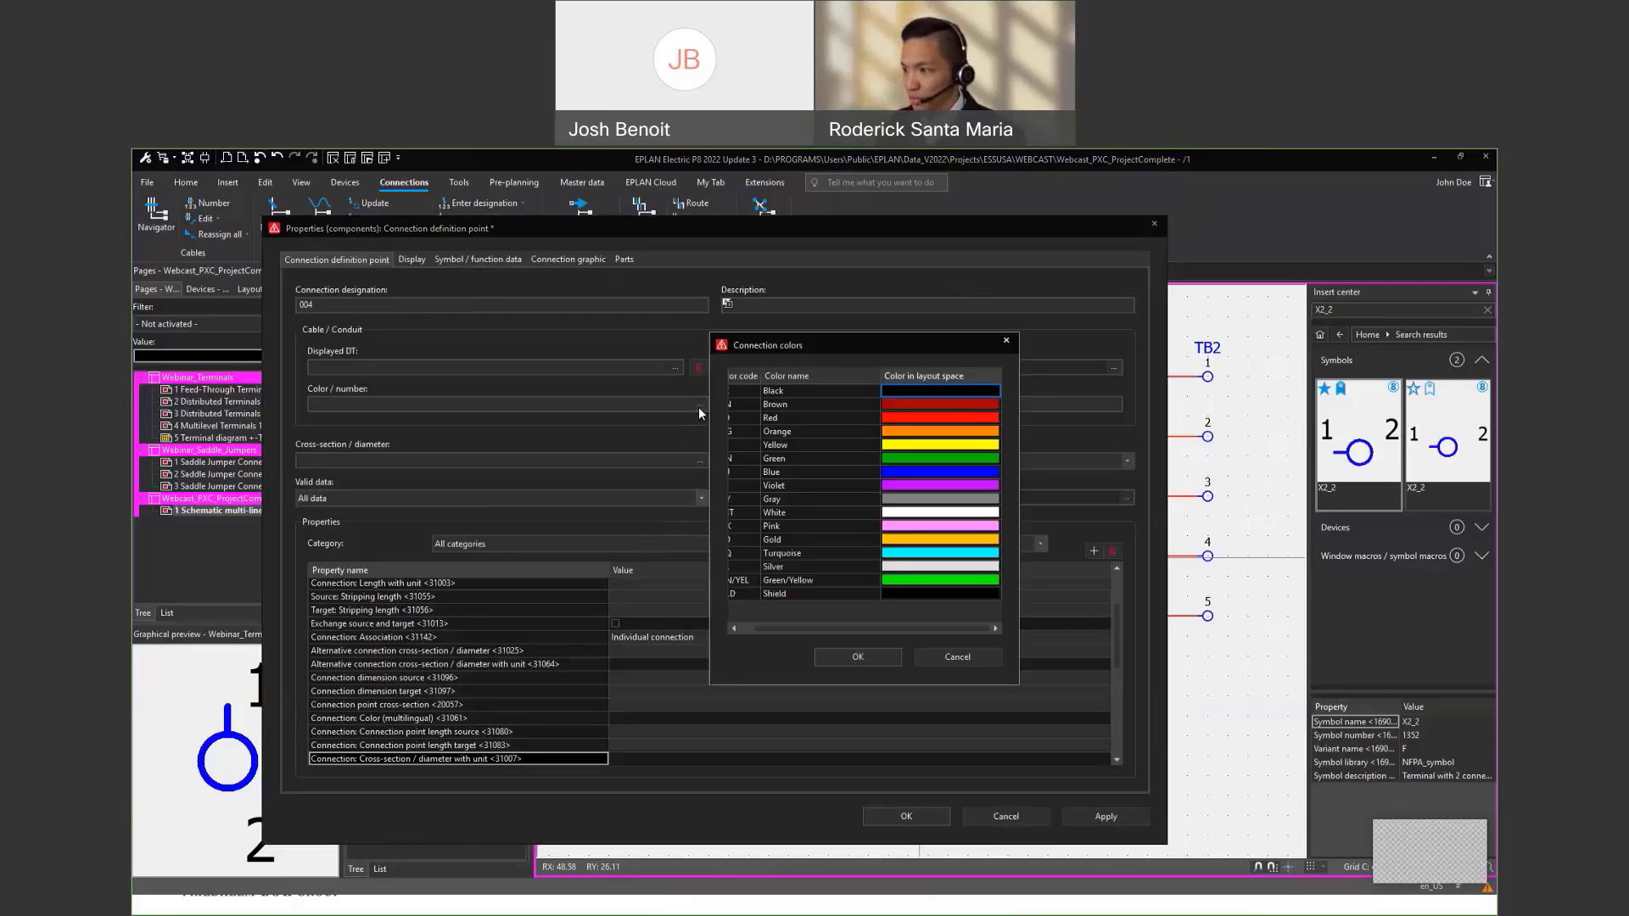
pyautogui.click(798, 471)
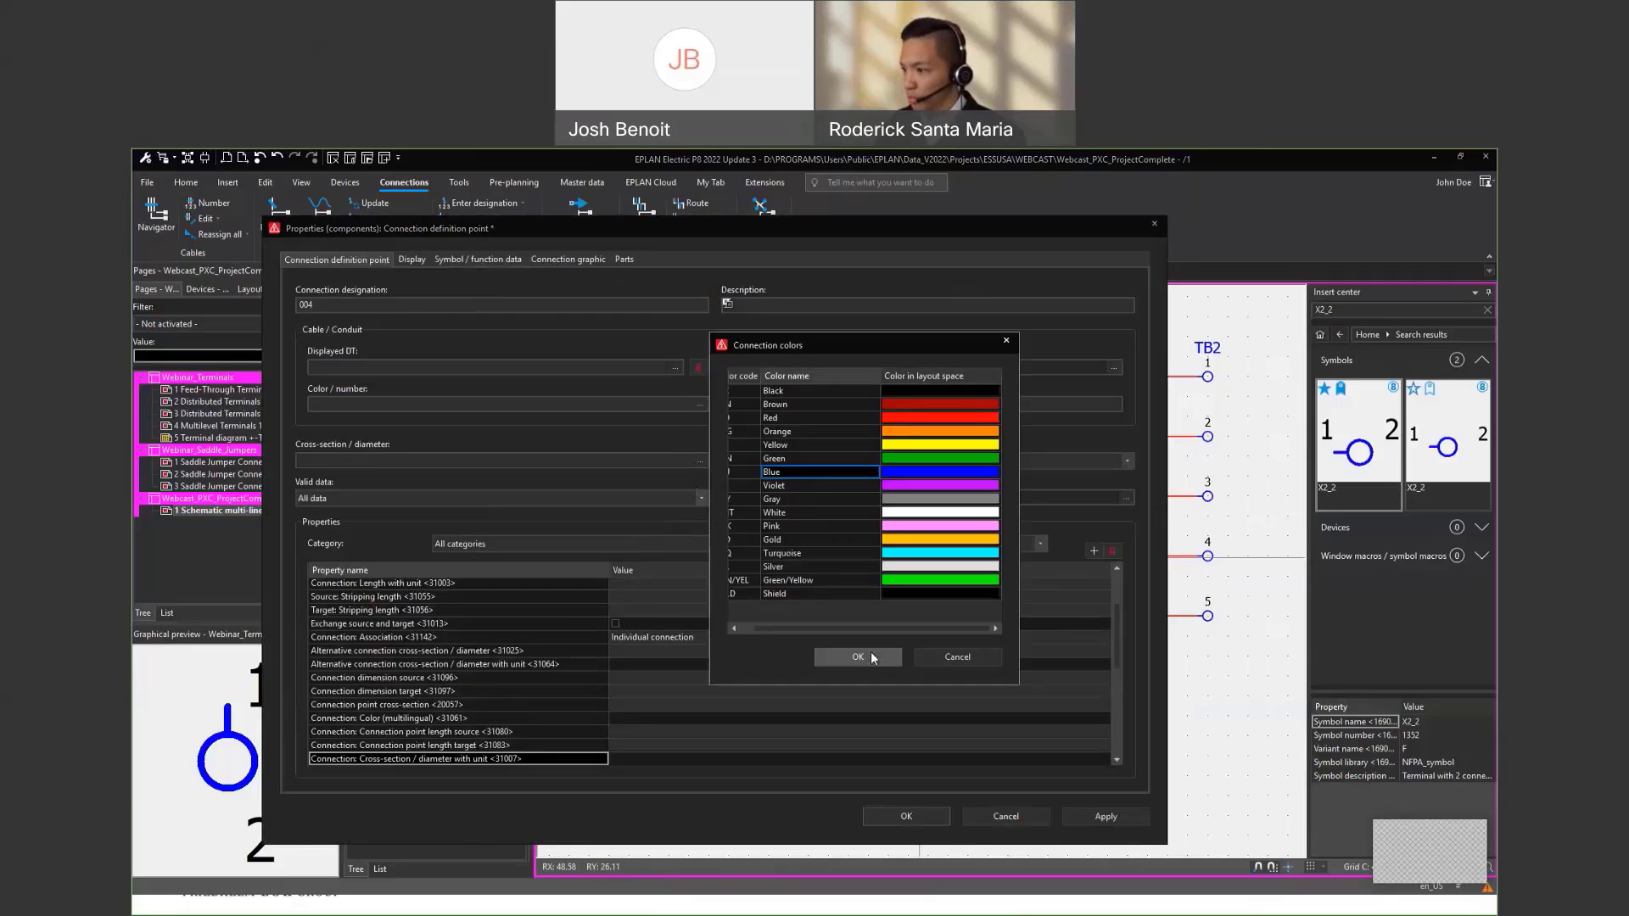
pyautogui.click(895, 656)
pyautogui.click(701, 461)
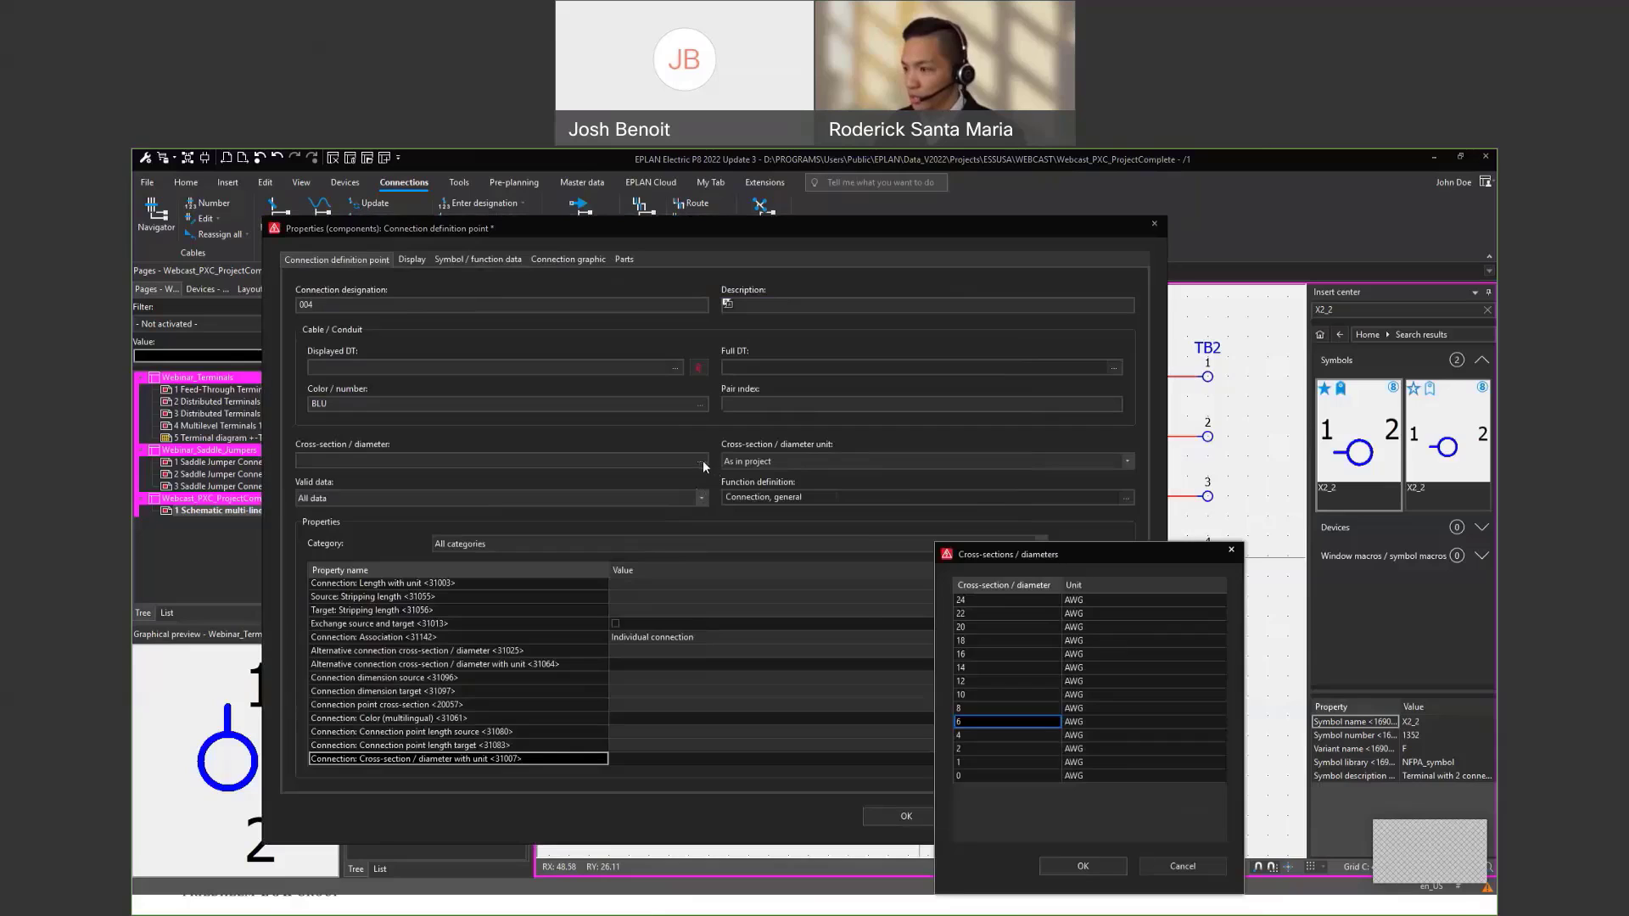
pyautogui.click(997, 710)
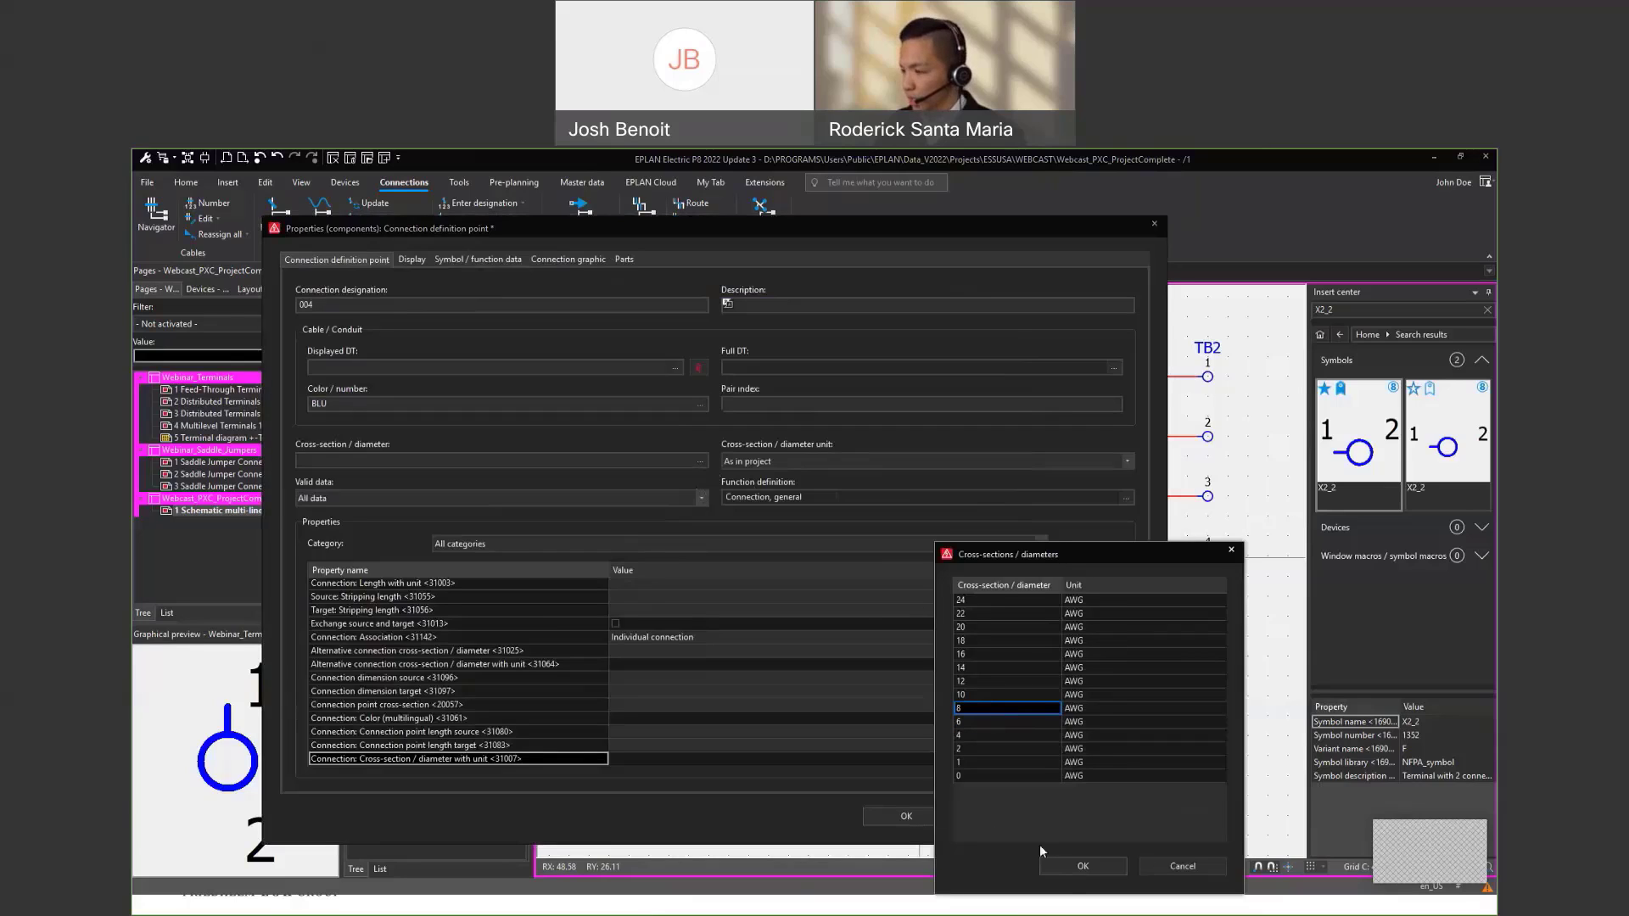
pyautogui.click(1072, 869)
pyautogui.click(908, 817)
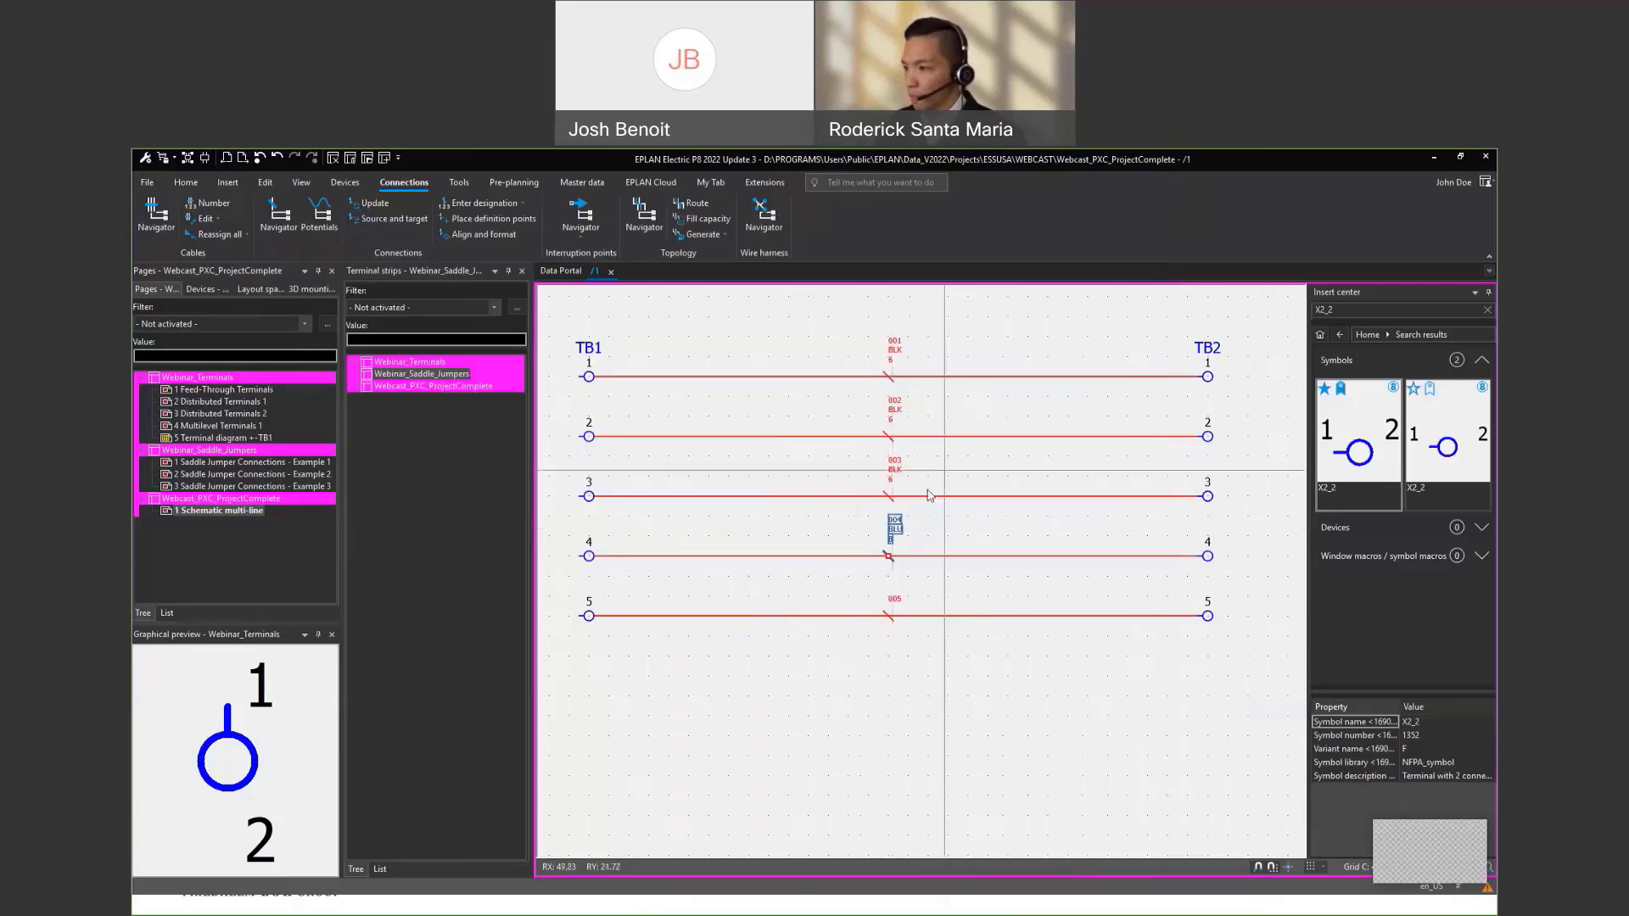
# Place connection point 005 on wire 5 with all data, colour GRN/YEL and 6 AWG
pyautogui.click(886, 574)
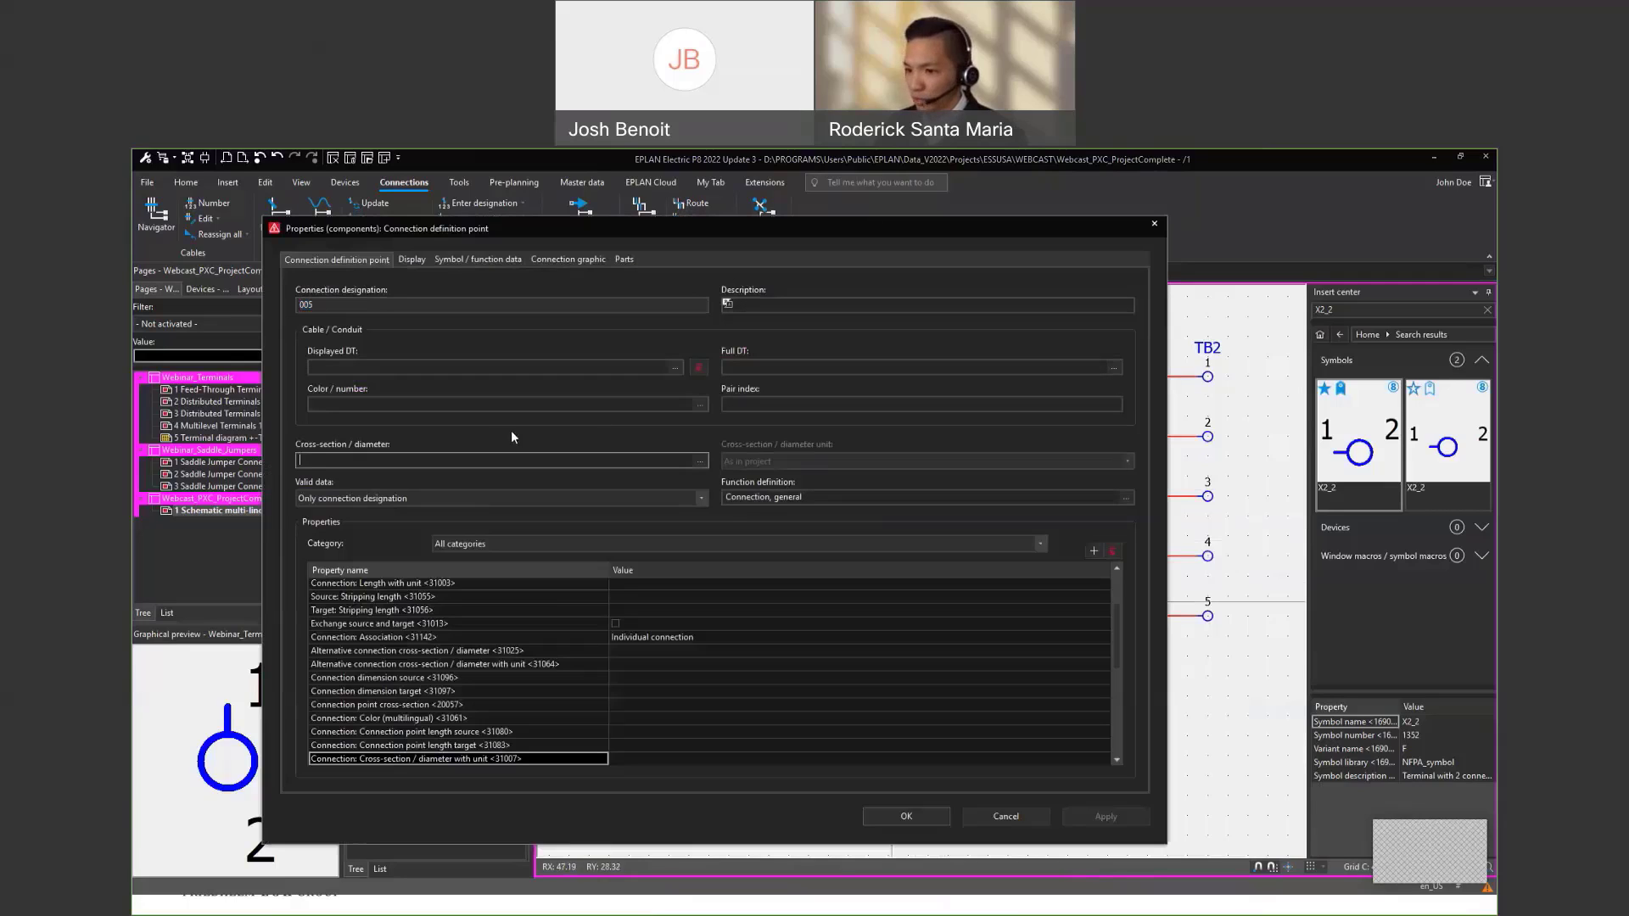
pyautogui.click(659, 502)
pyautogui.click(643, 521)
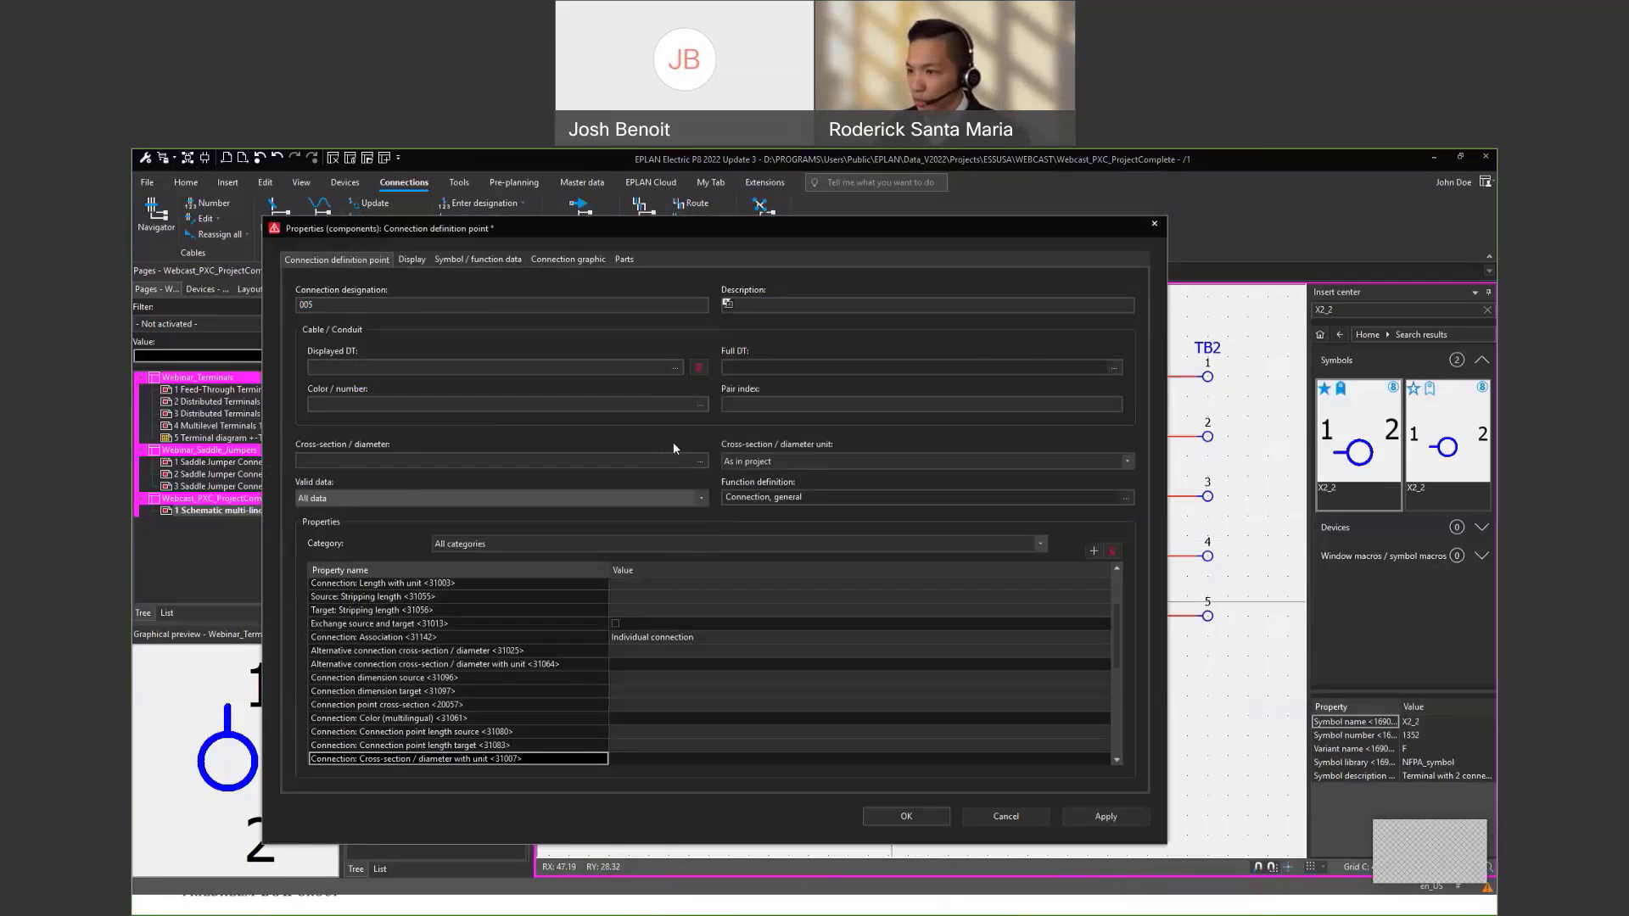
pyautogui.click(702, 404)
pyautogui.click(703, 404)
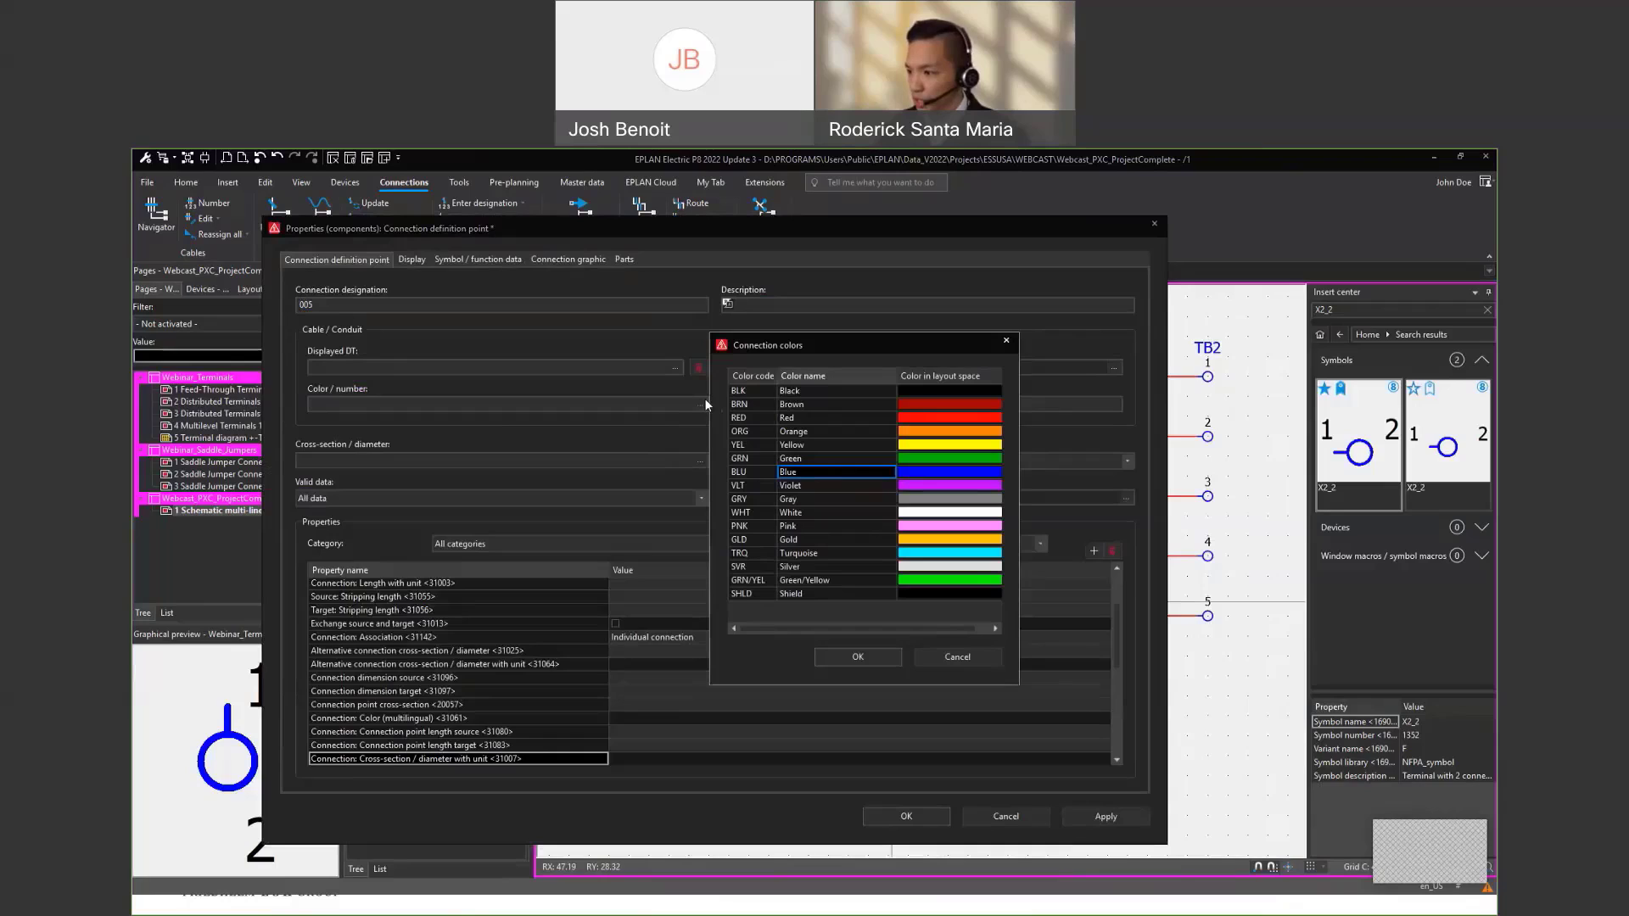
pyautogui.click(935, 582)
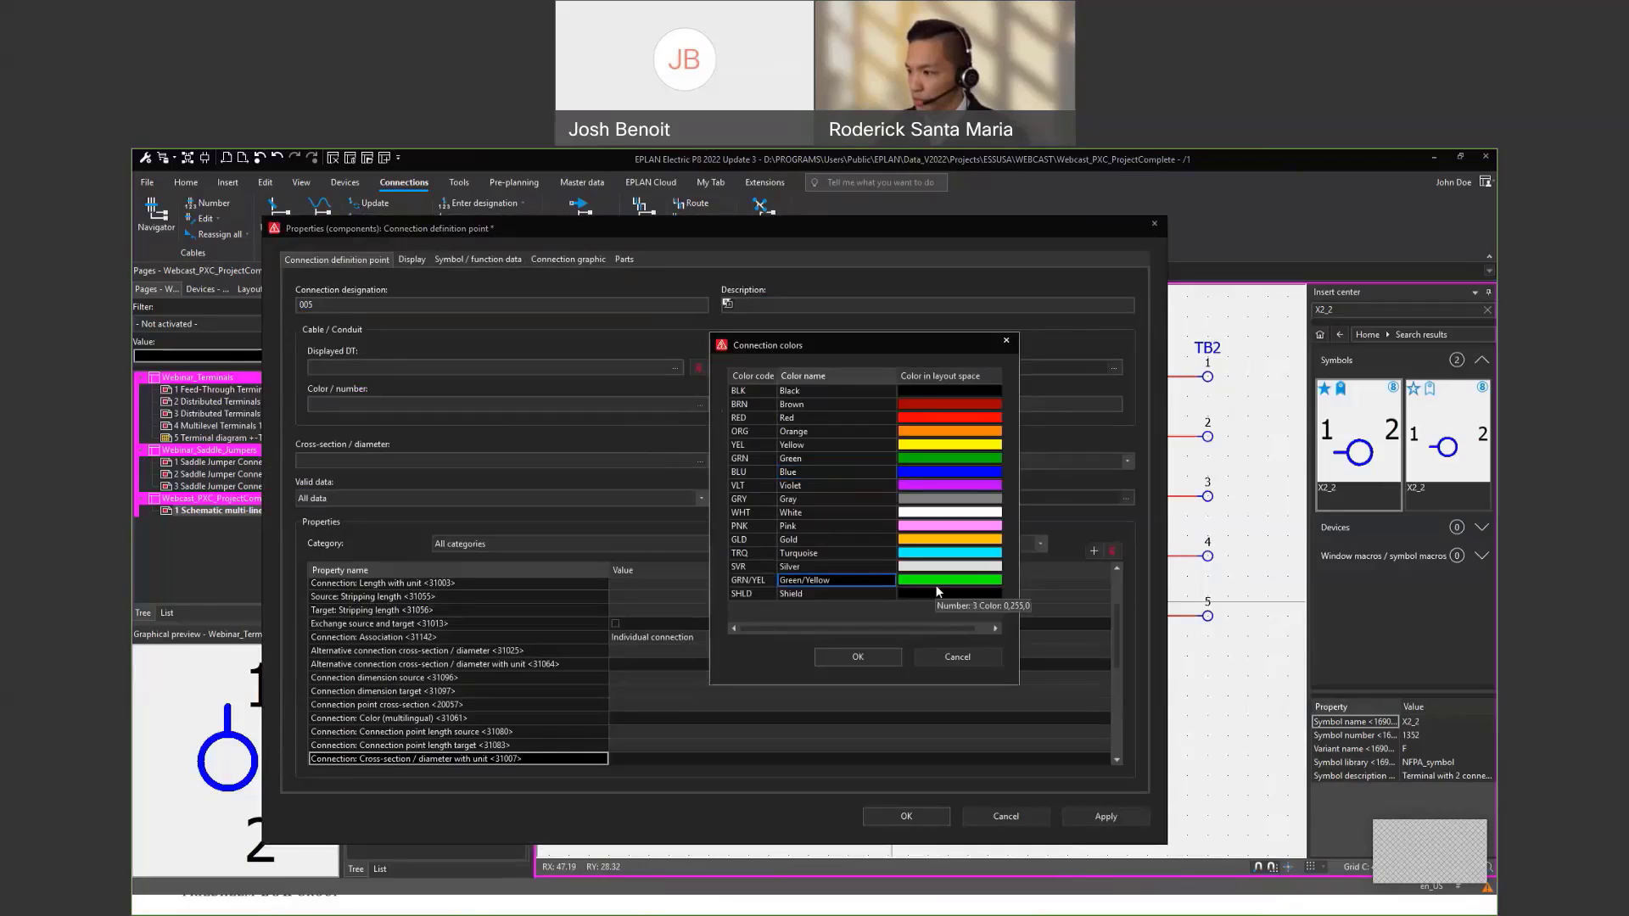
pyautogui.click(847, 655)
pyautogui.click(702, 462)
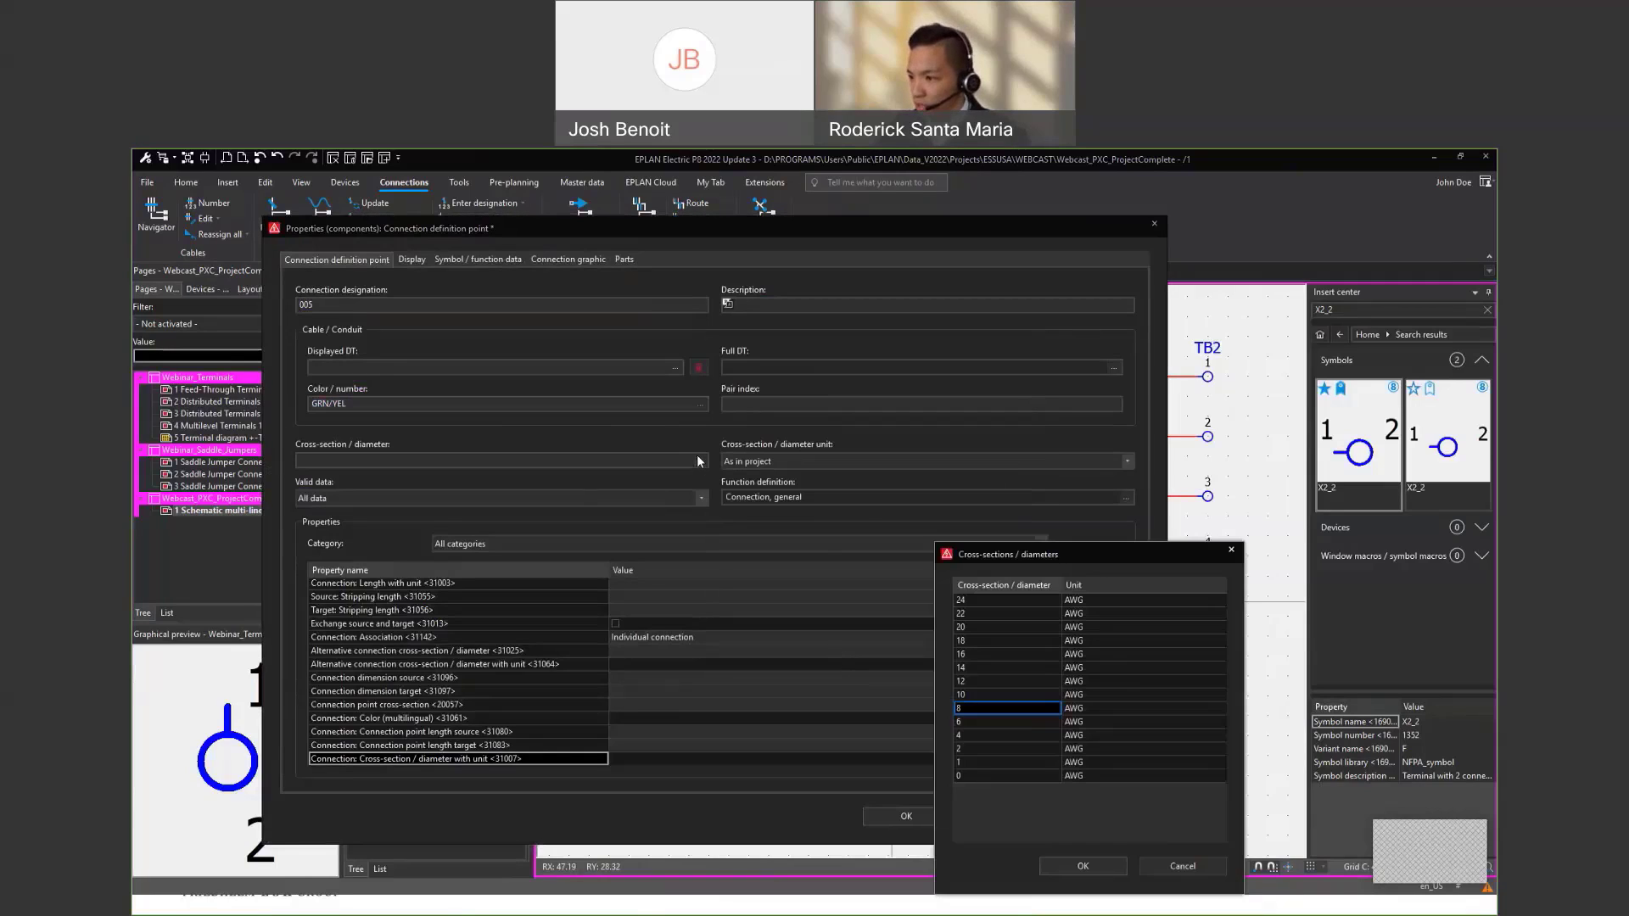
pyautogui.click(996, 720)
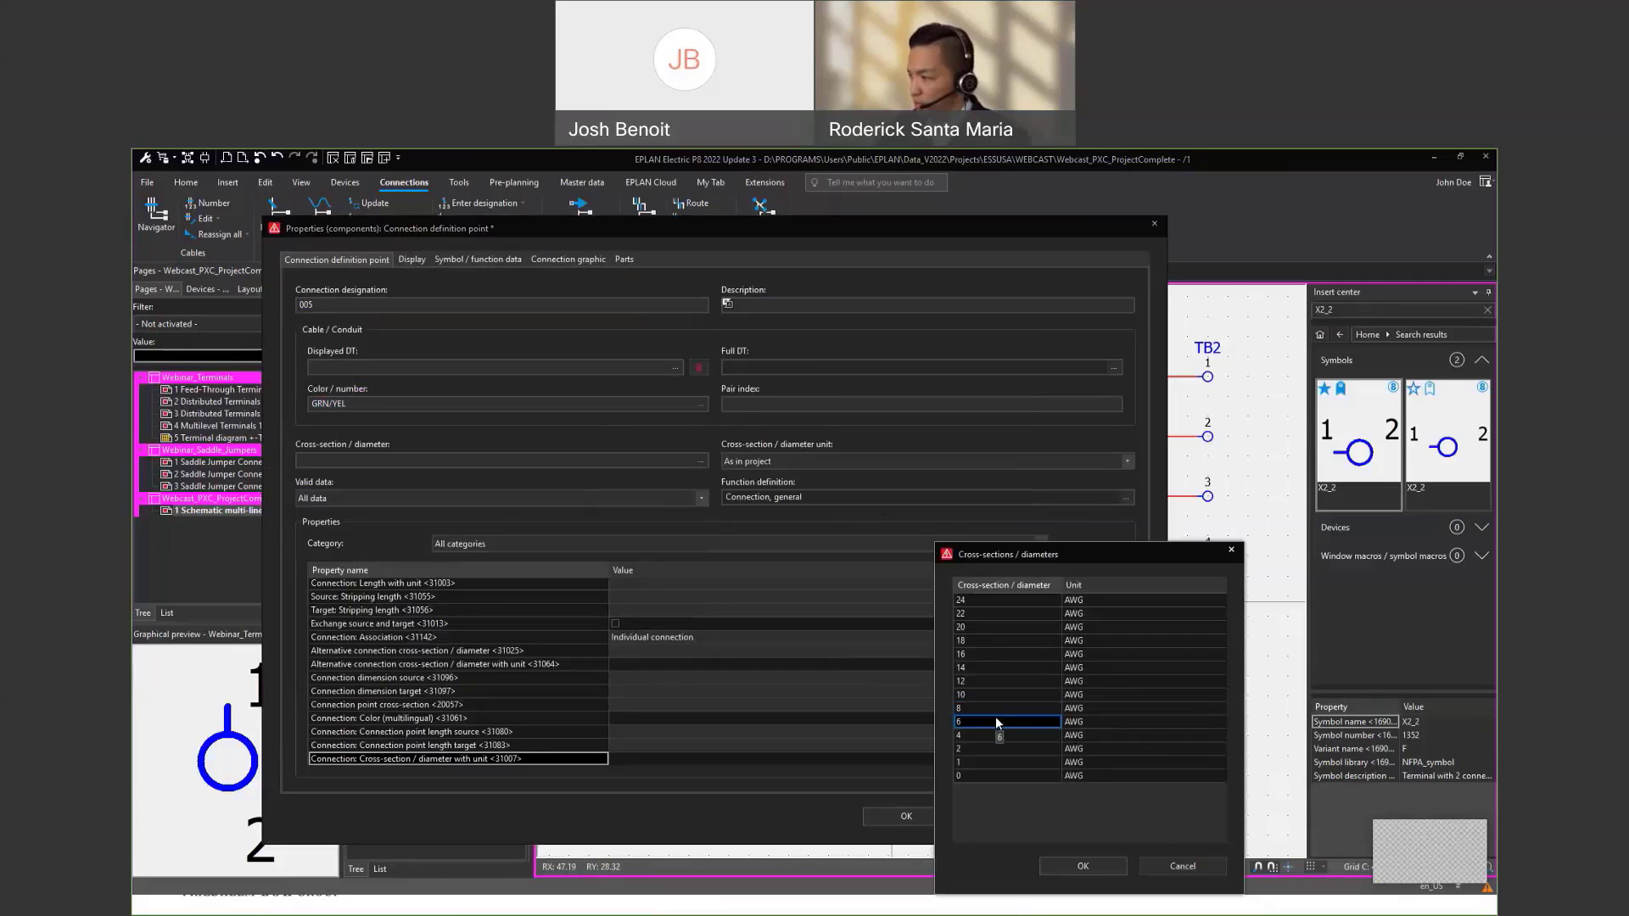
pyautogui.click(1063, 859)
pyautogui.click(925, 812)
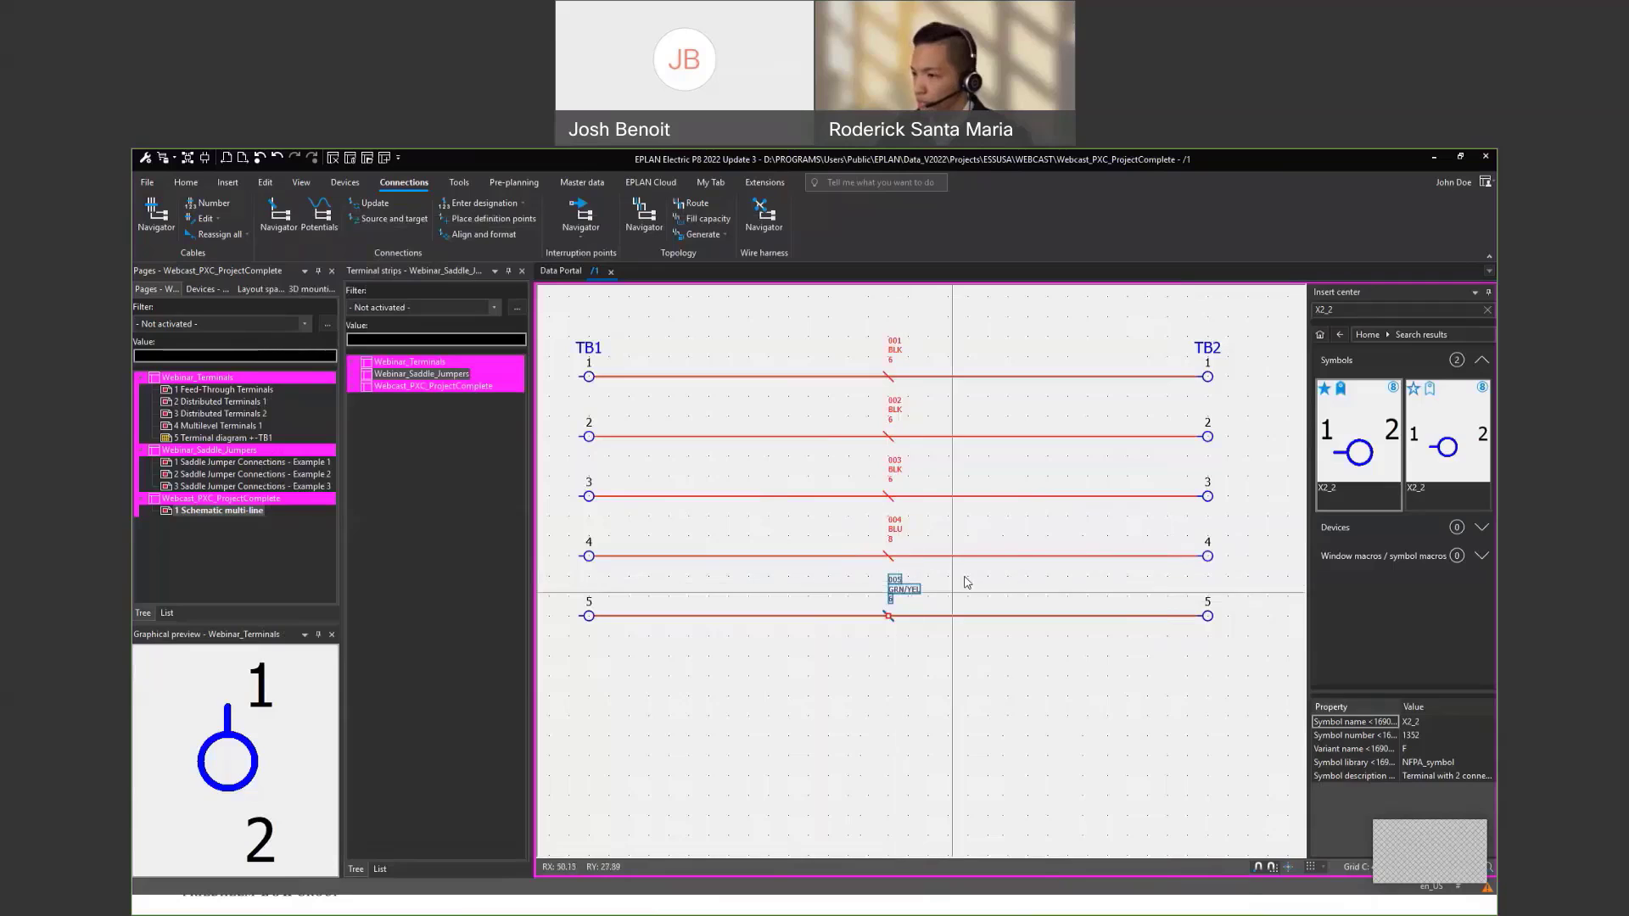
pyautogui.moveTo(681, 447); pyautogui.dragTo(711, 464, button='middle')
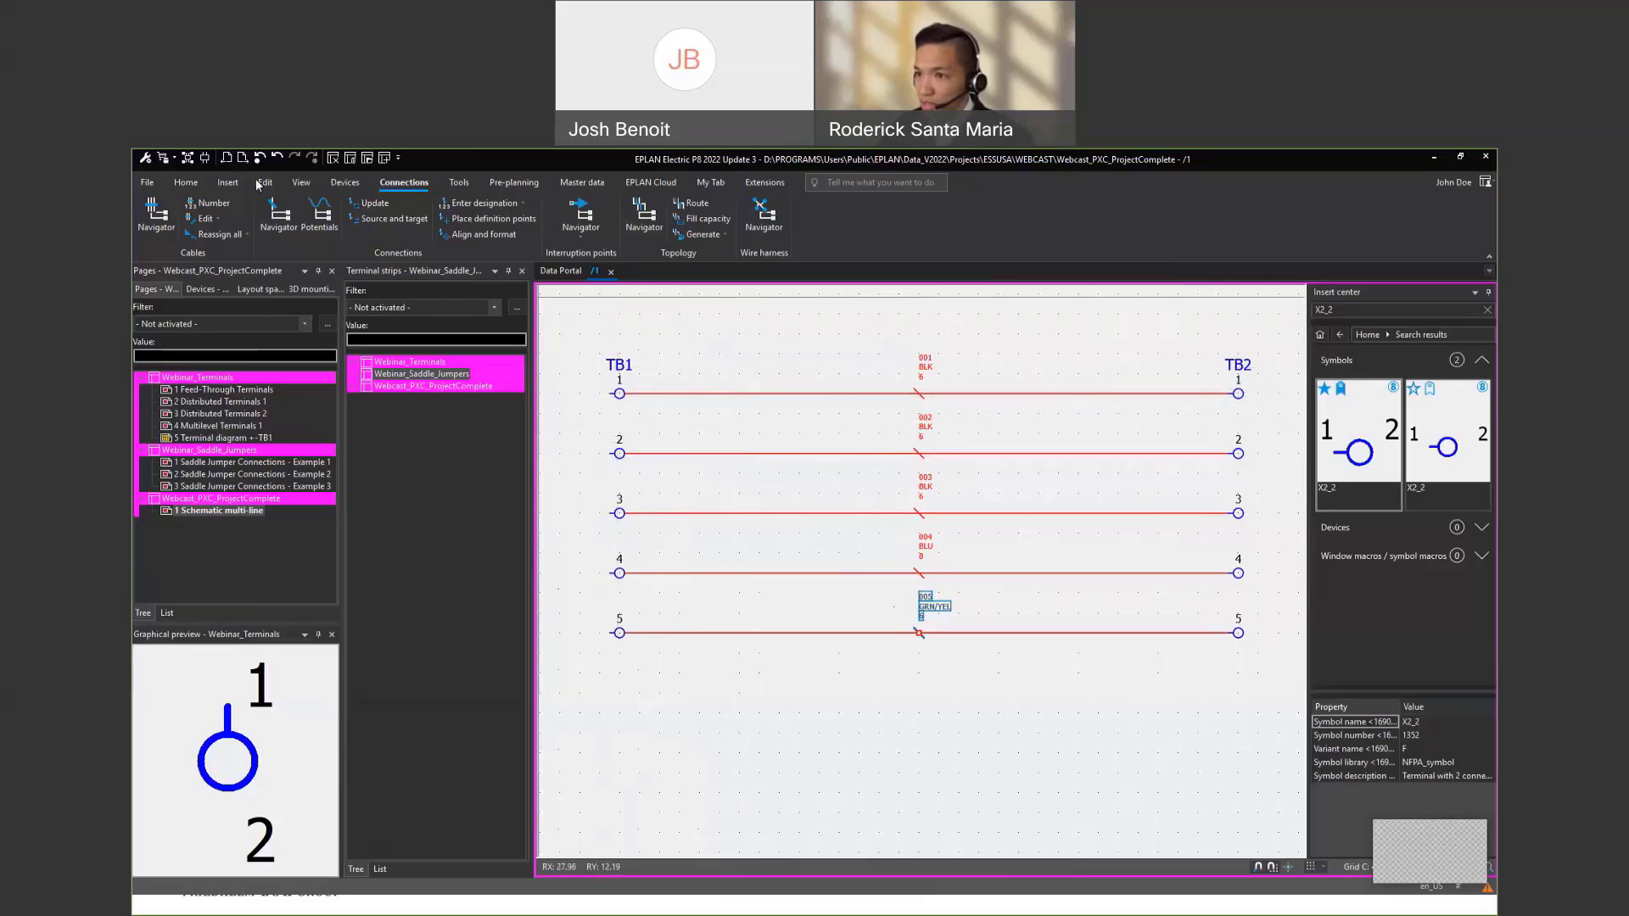
# Place a T-node (down, targets right and below) on wire 1 near TB1
pyautogui.click(189, 185)
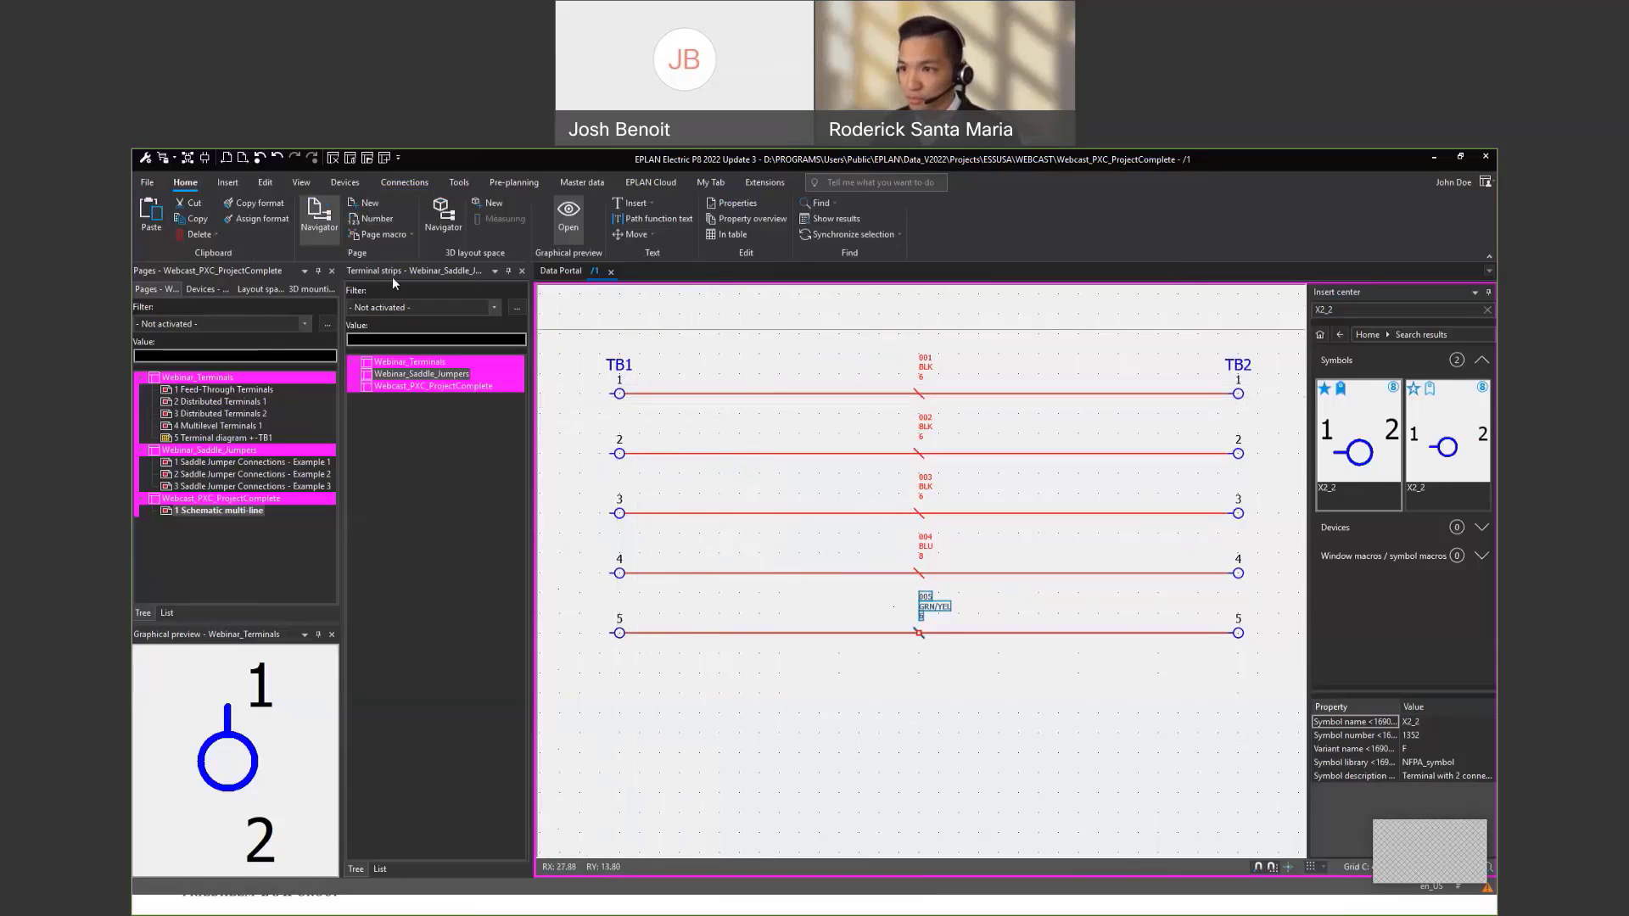
pyautogui.click(227, 181)
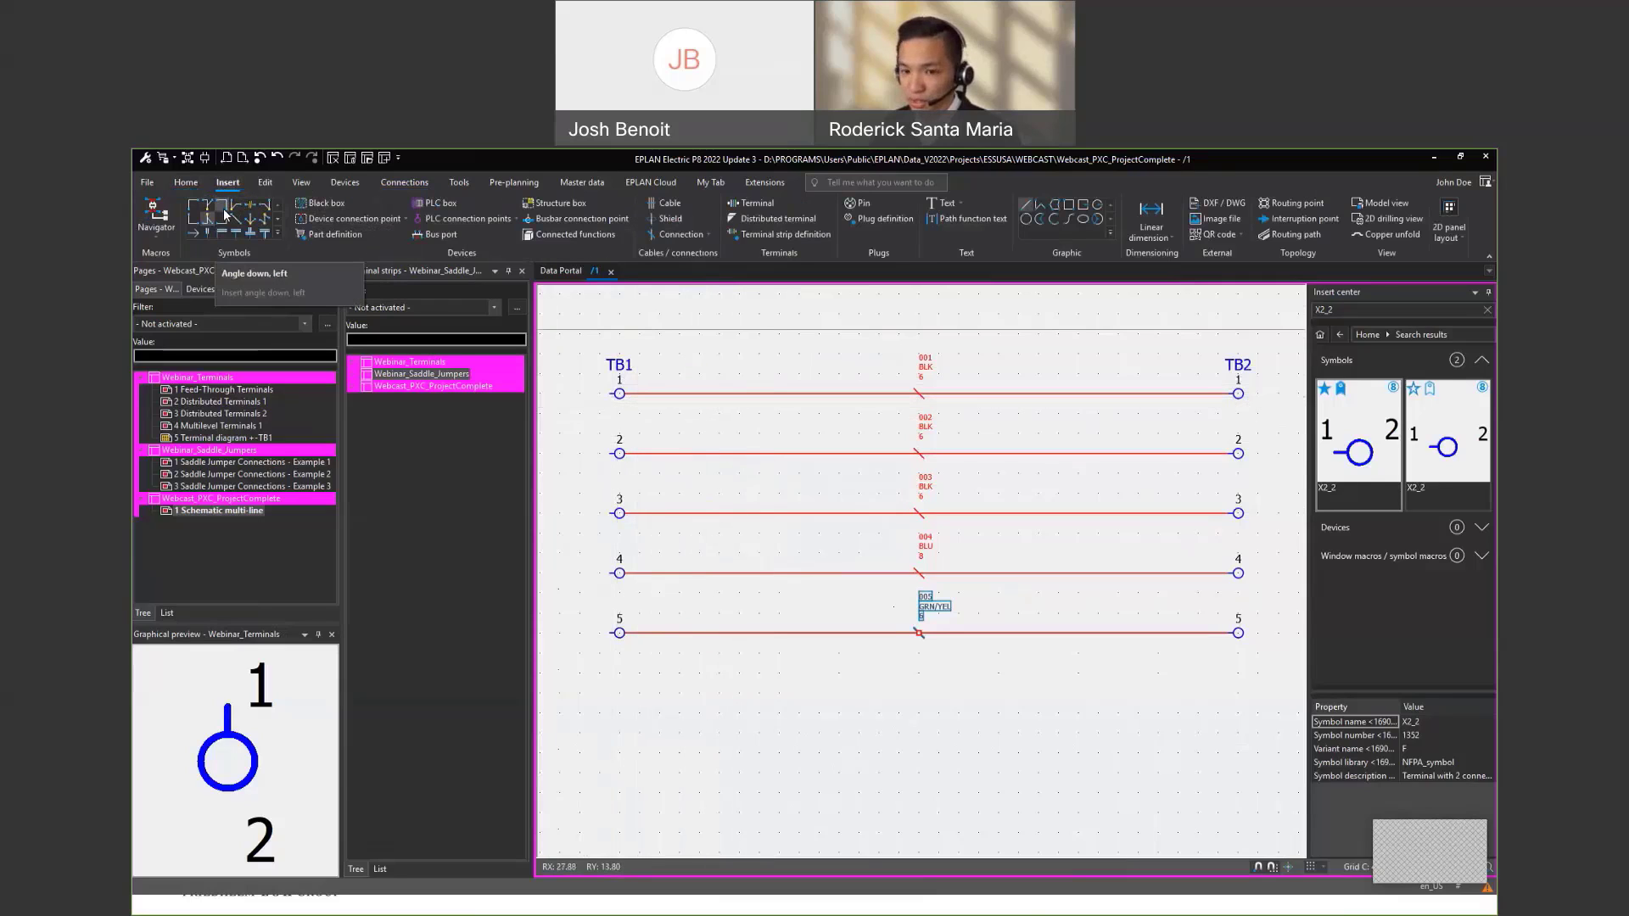
pyautogui.click(225, 215)
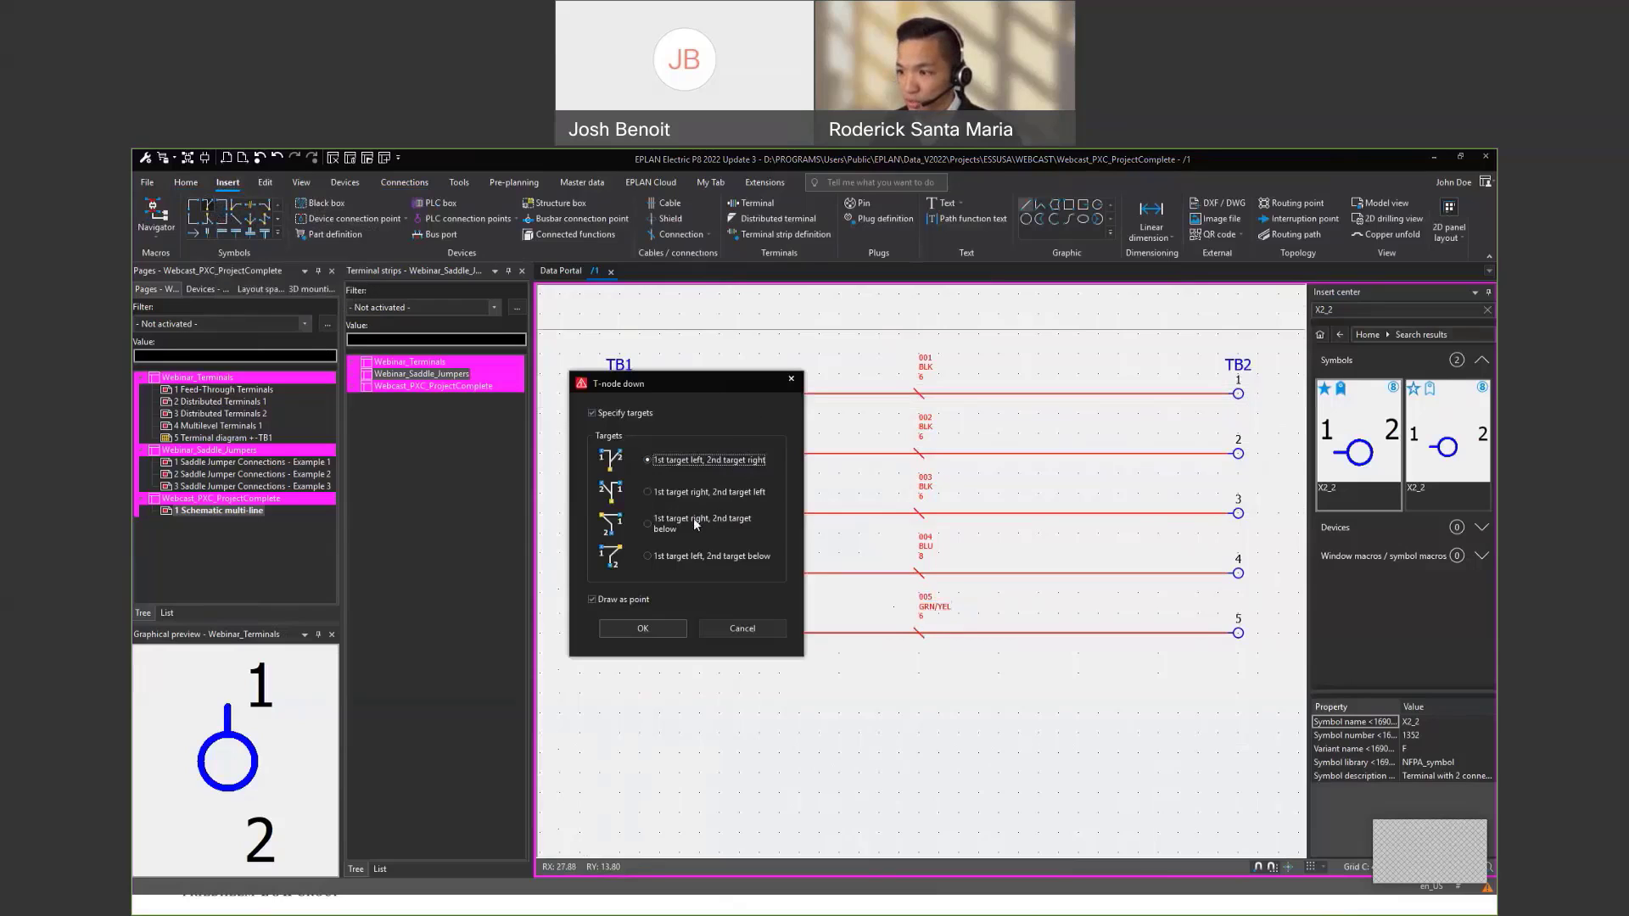
pyautogui.click(693, 526)
pyautogui.click(643, 628)
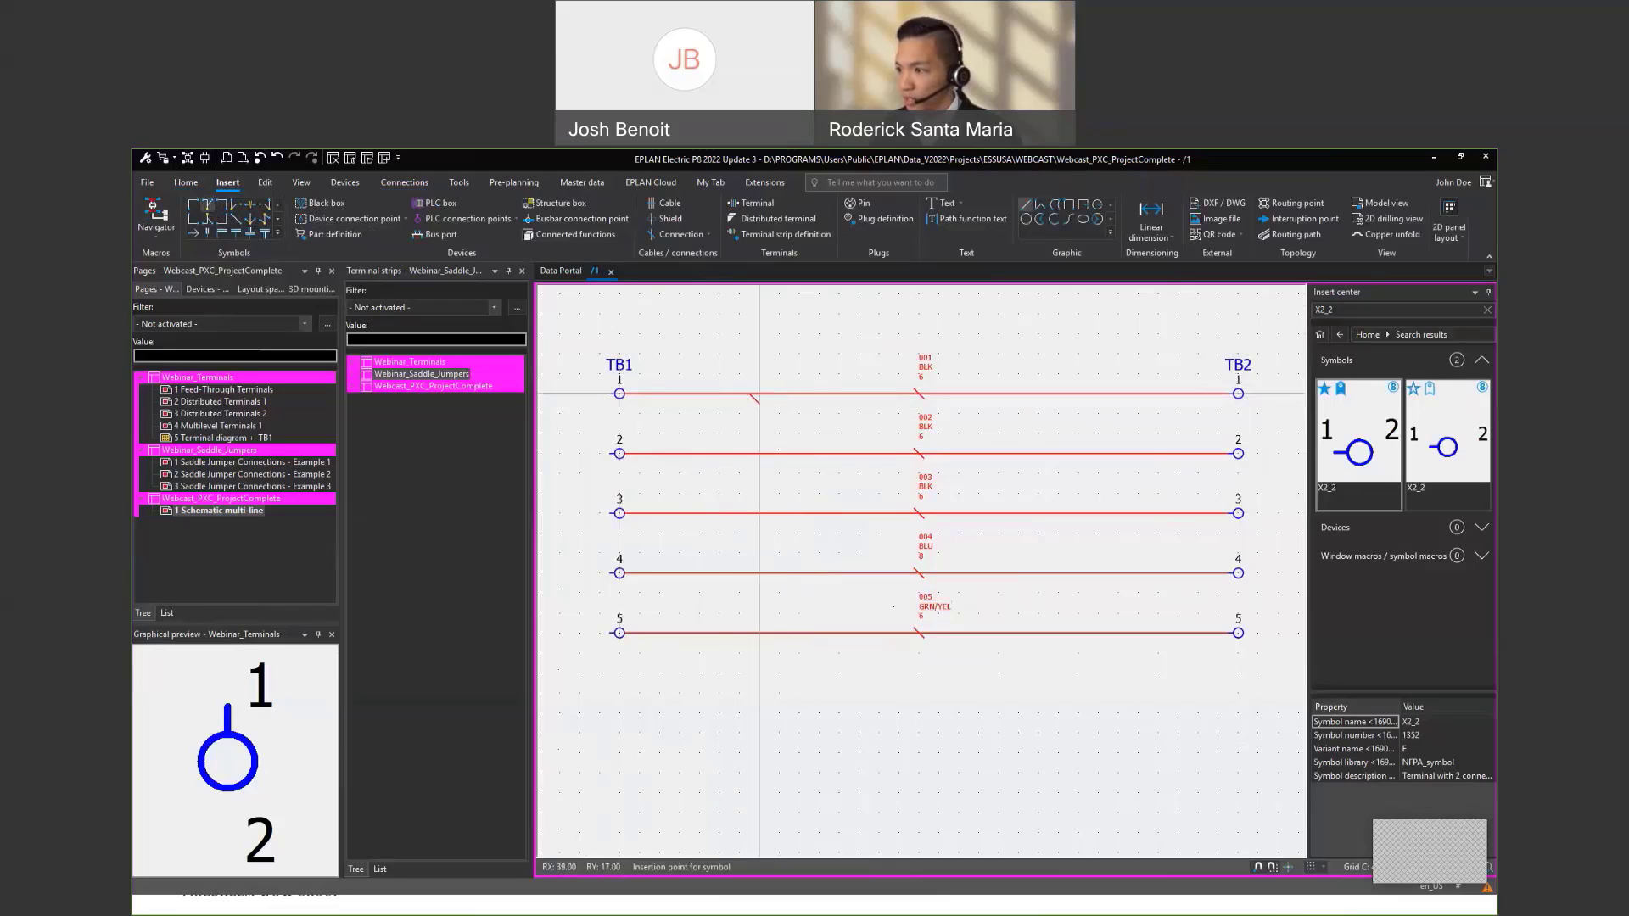
pyautogui.click(759, 395)
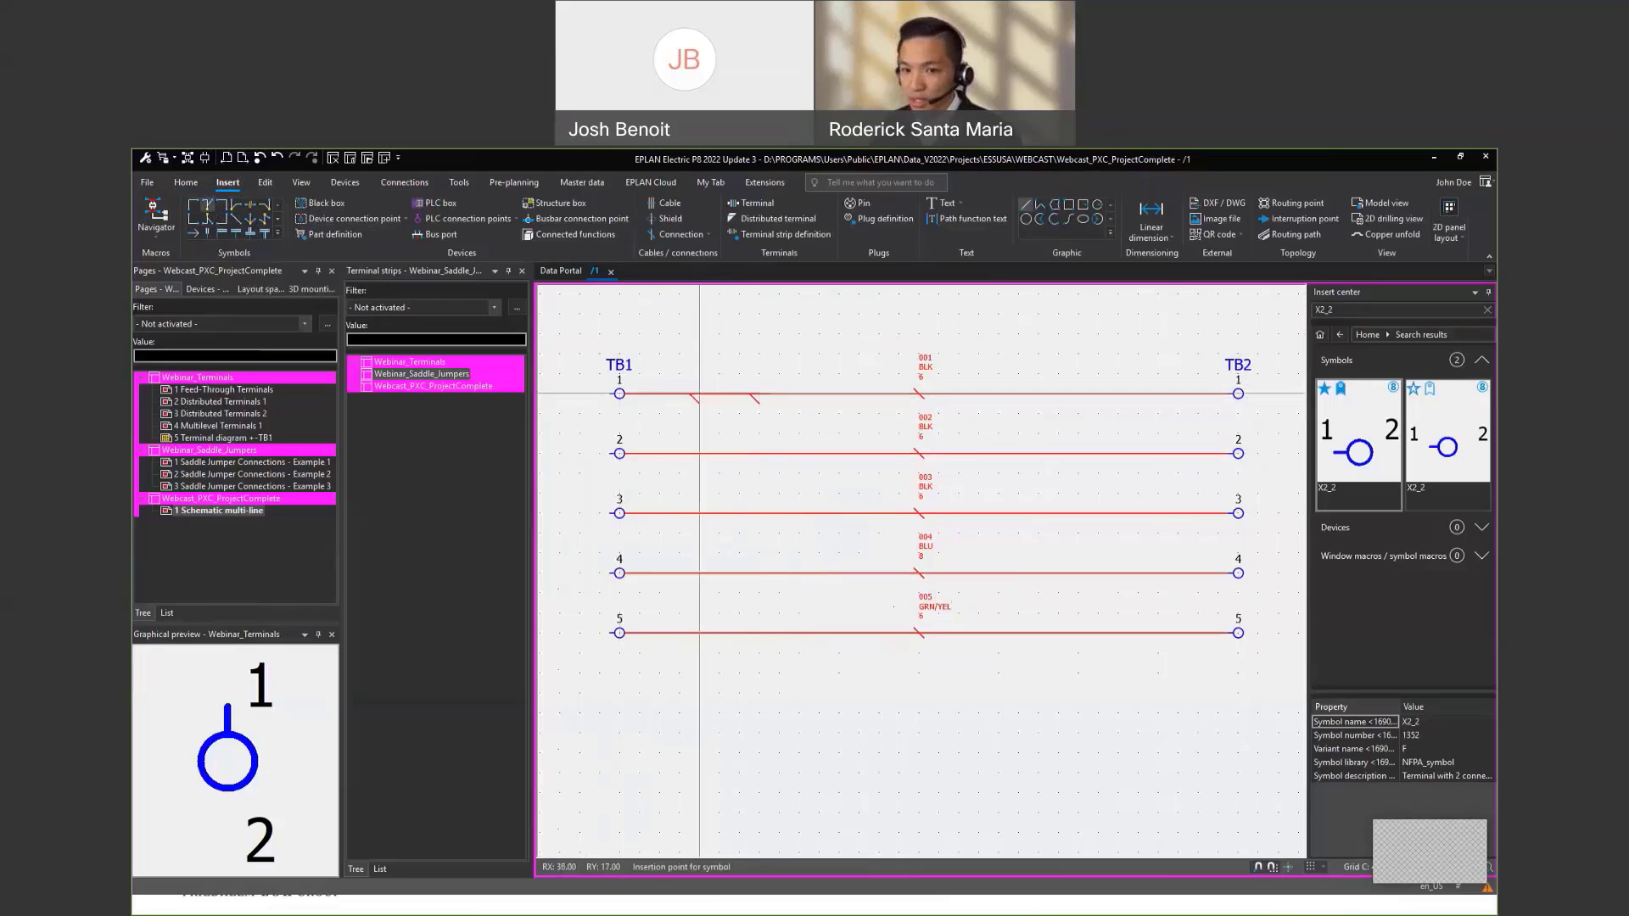
# Place a T-node (up, targets right and above) on wire 2, linking it to wire 1
pyautogui.click(221, 220)
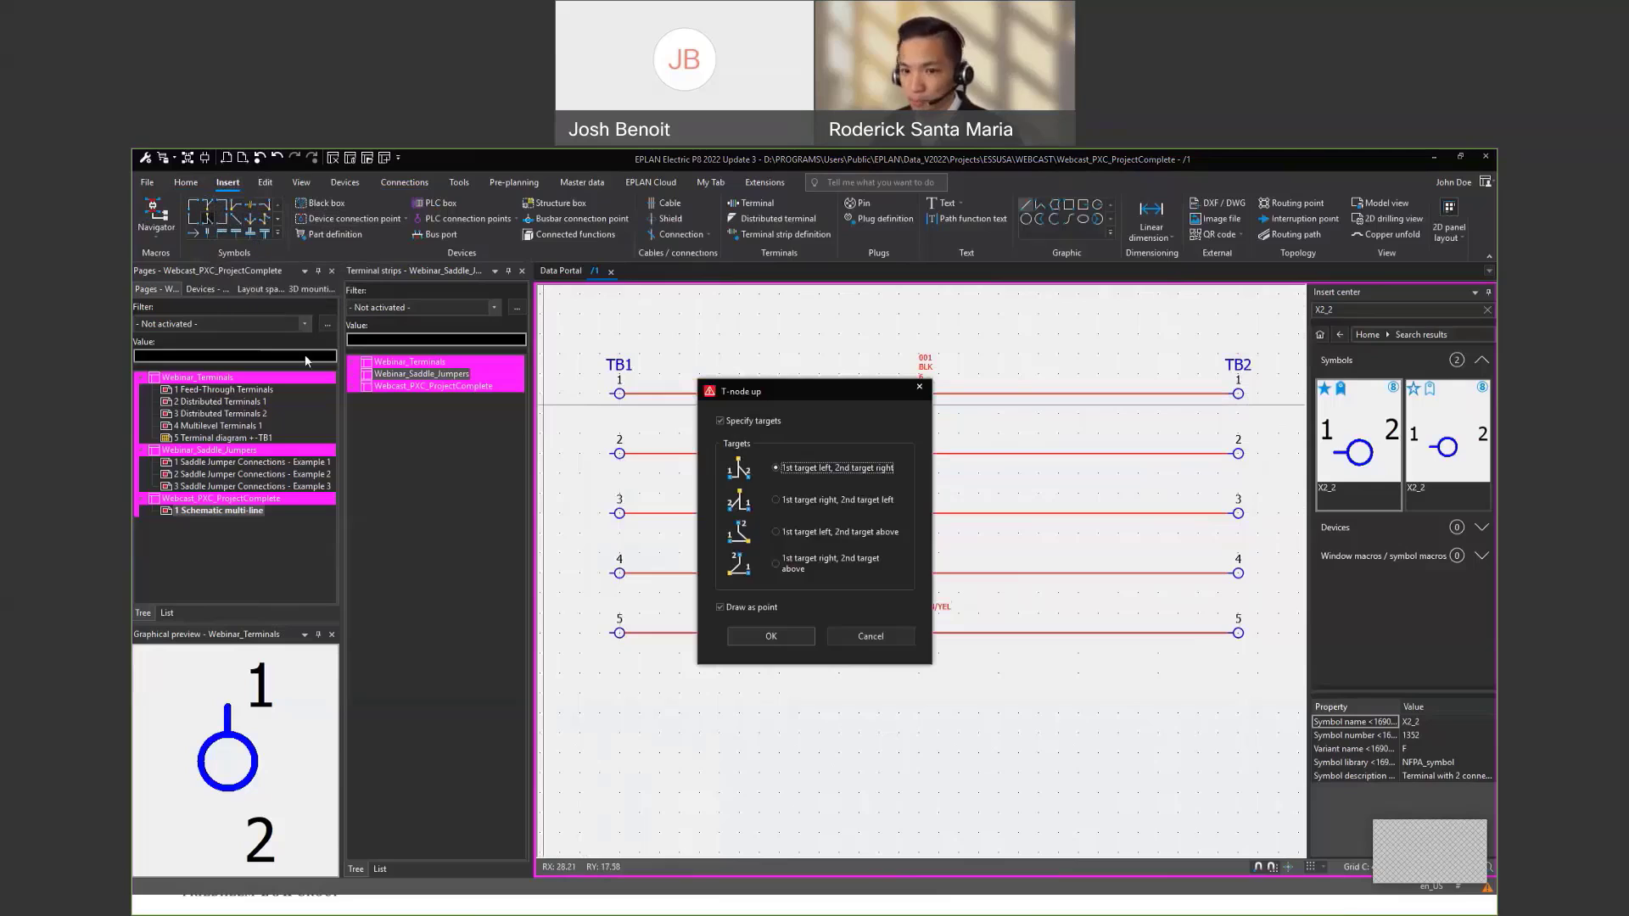
pyautogui.click(822, 569)
pyautogui.click(771, 636)
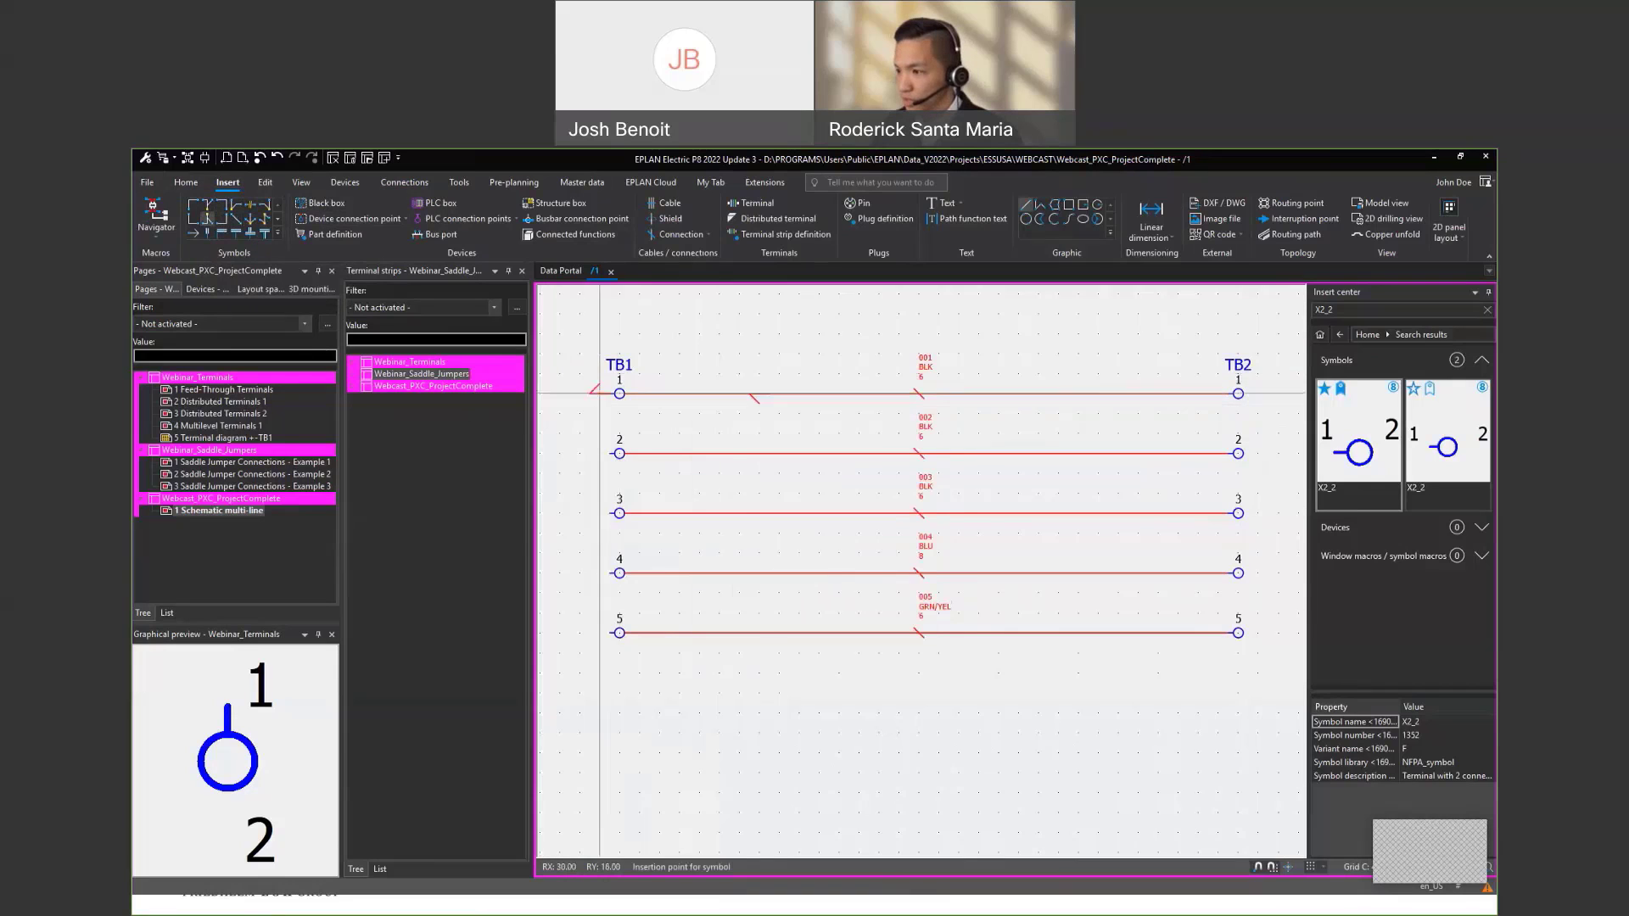
pyautogui.click(759, 453)
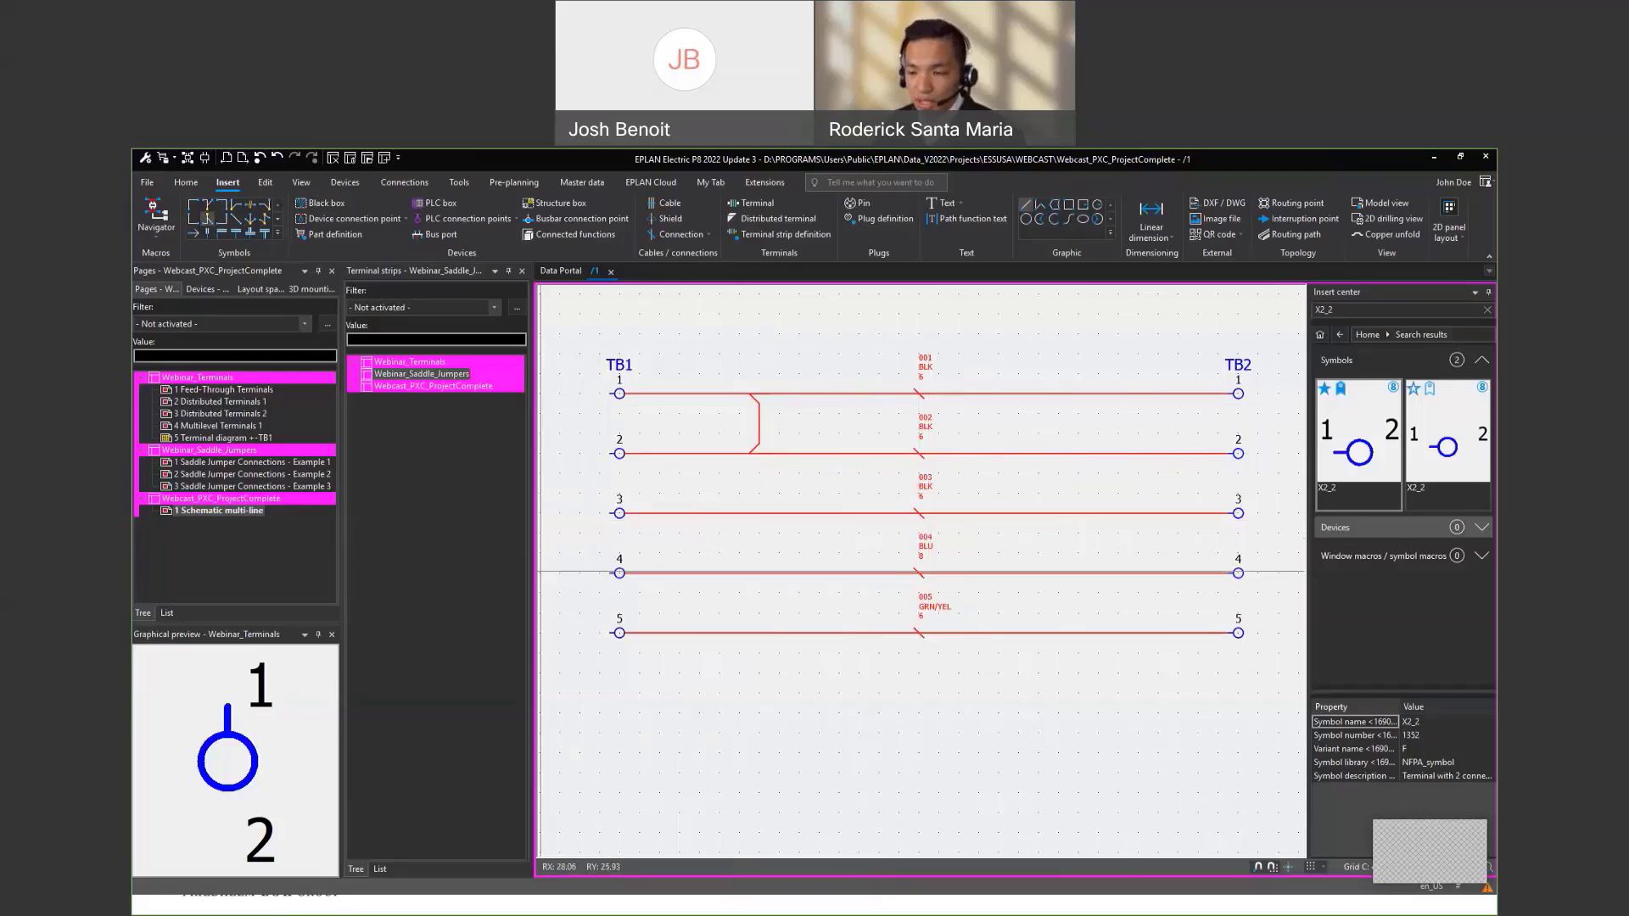
# Box-select the TB1/TB2 schematic and open PHOENIX CONTACT Planning from the Tools tab
pyautogui.scroll(-2, 605, 499)
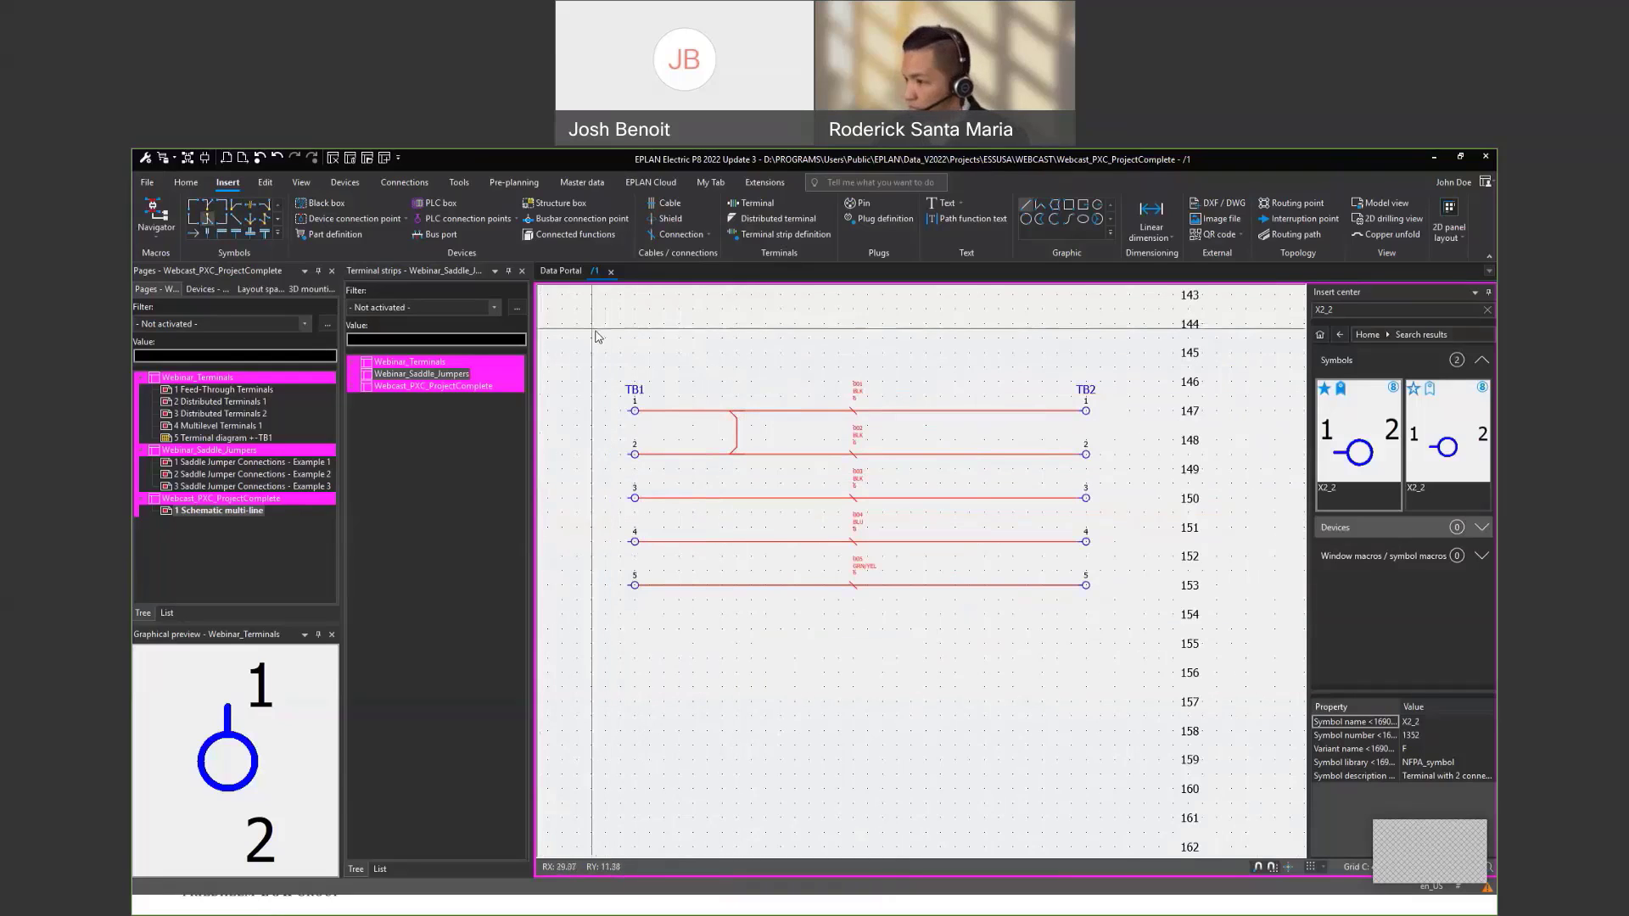
pyautogui.moveTo(596, 339); pyautogui.dragTo(1120, 626)
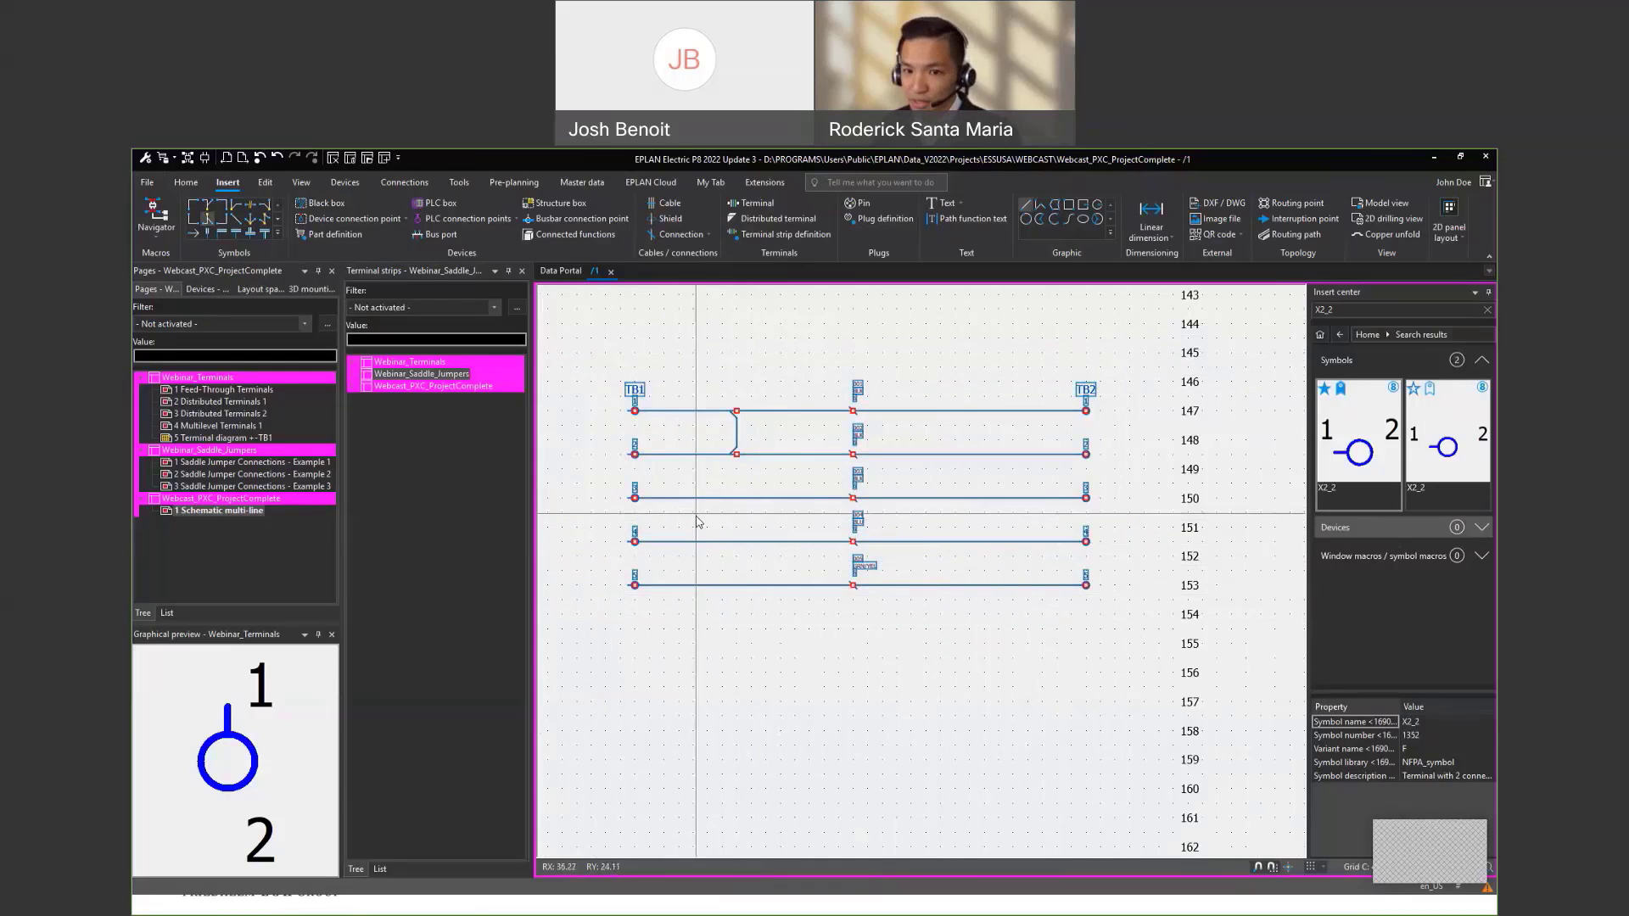
pyautogui.click(457, 184)
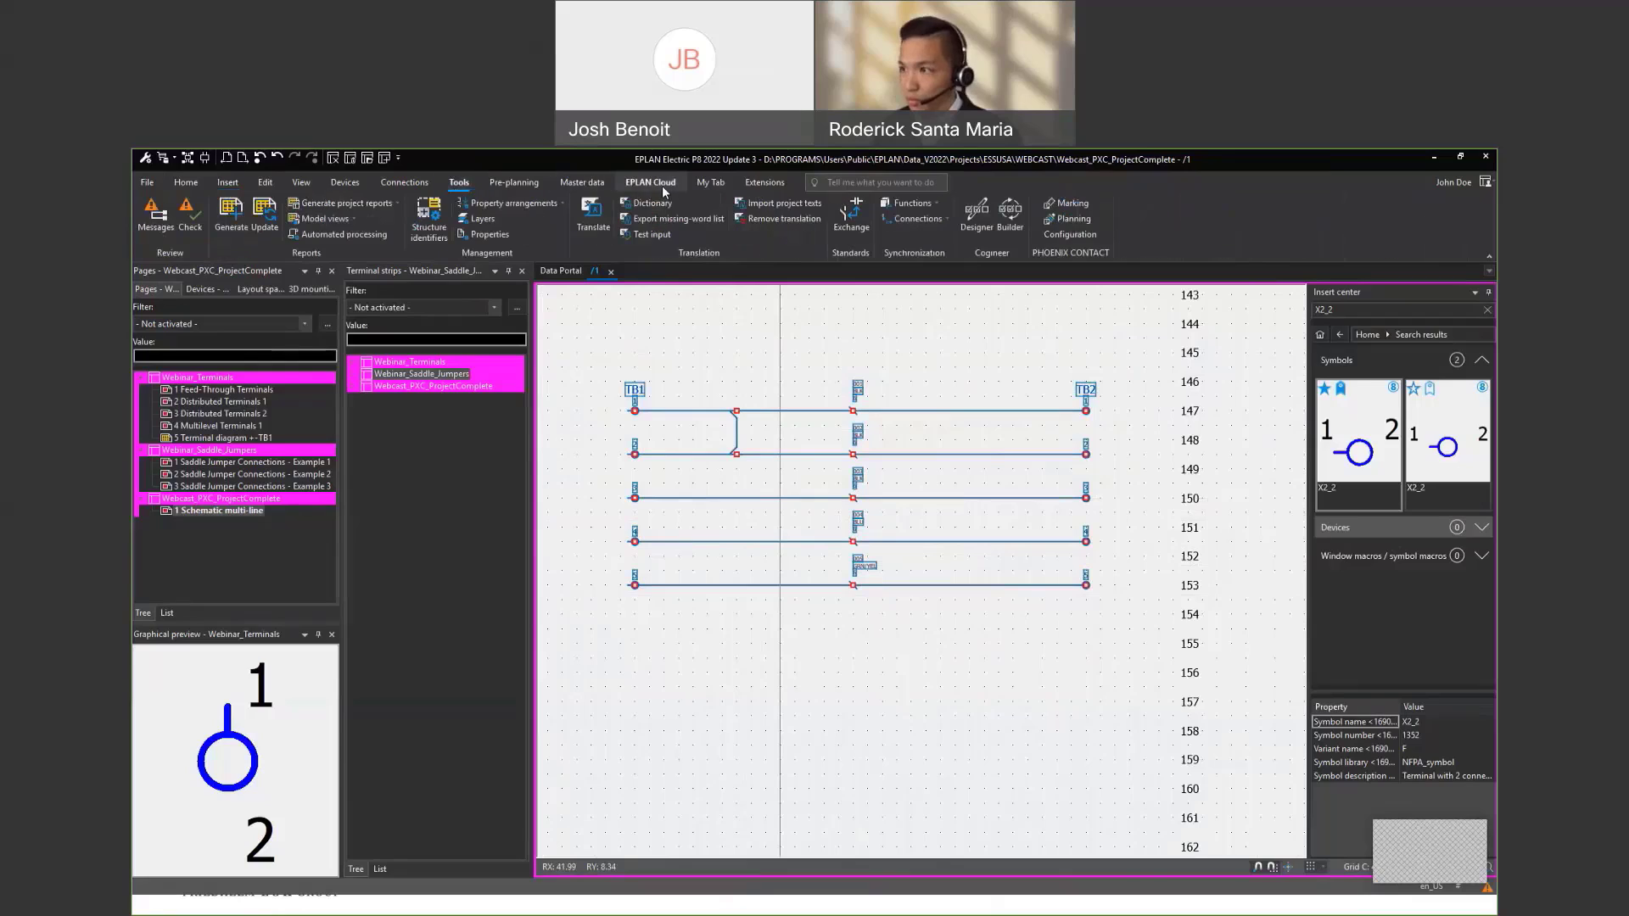
pyautogui.click(1074, 220)
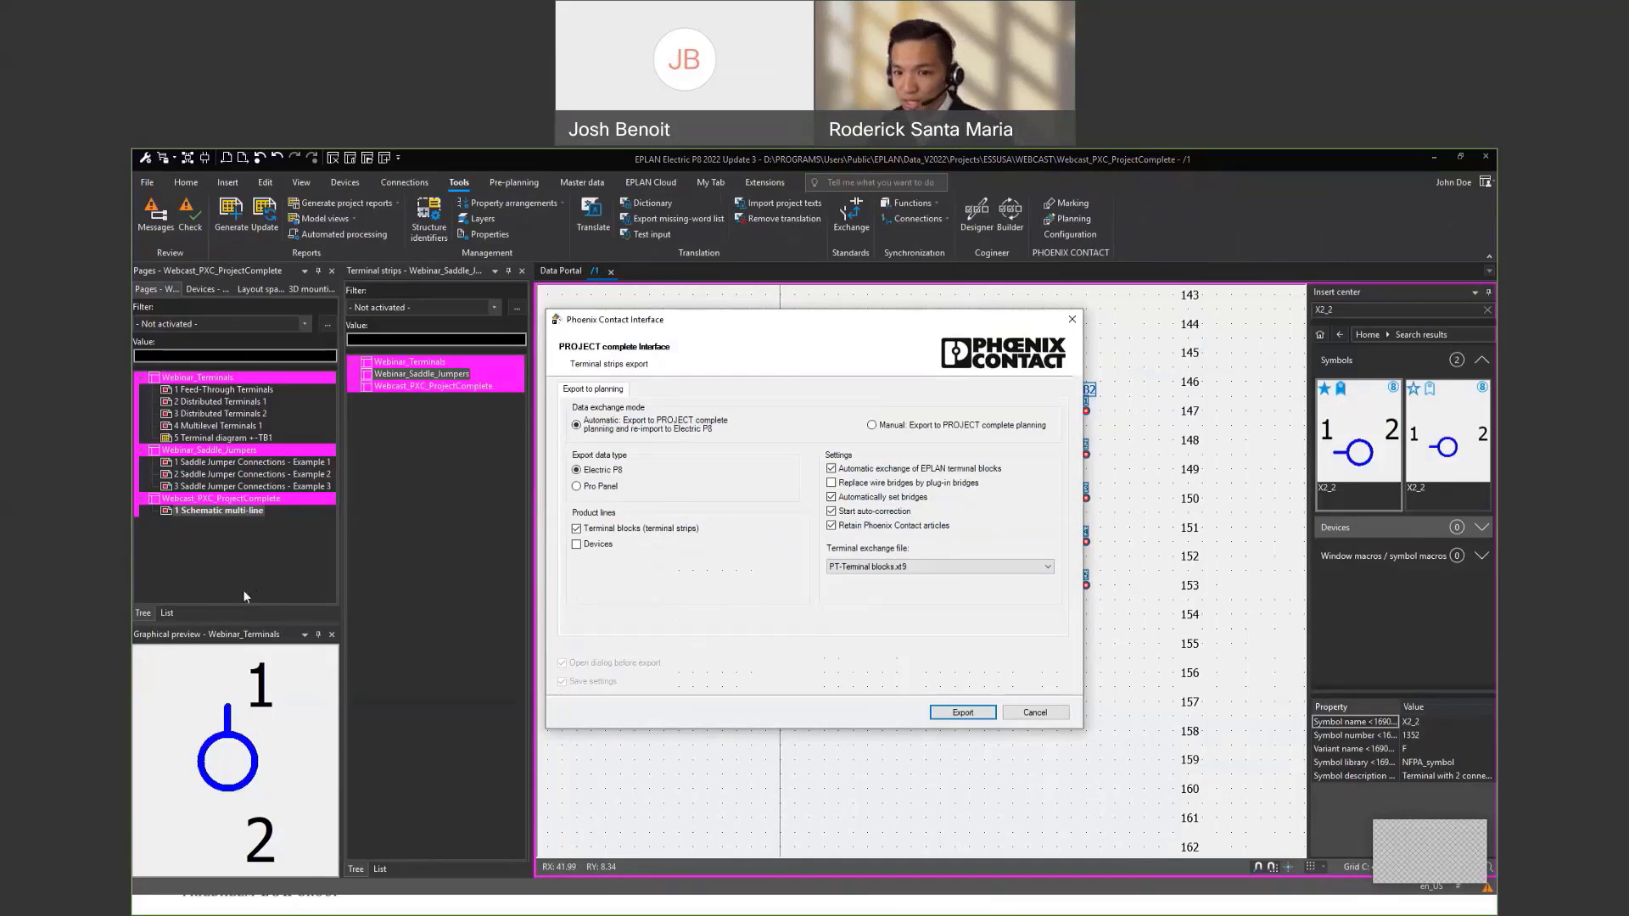
# Export with the project root checked so both TB1 and TB2 strips are included
pyautogui.click(964, 713)
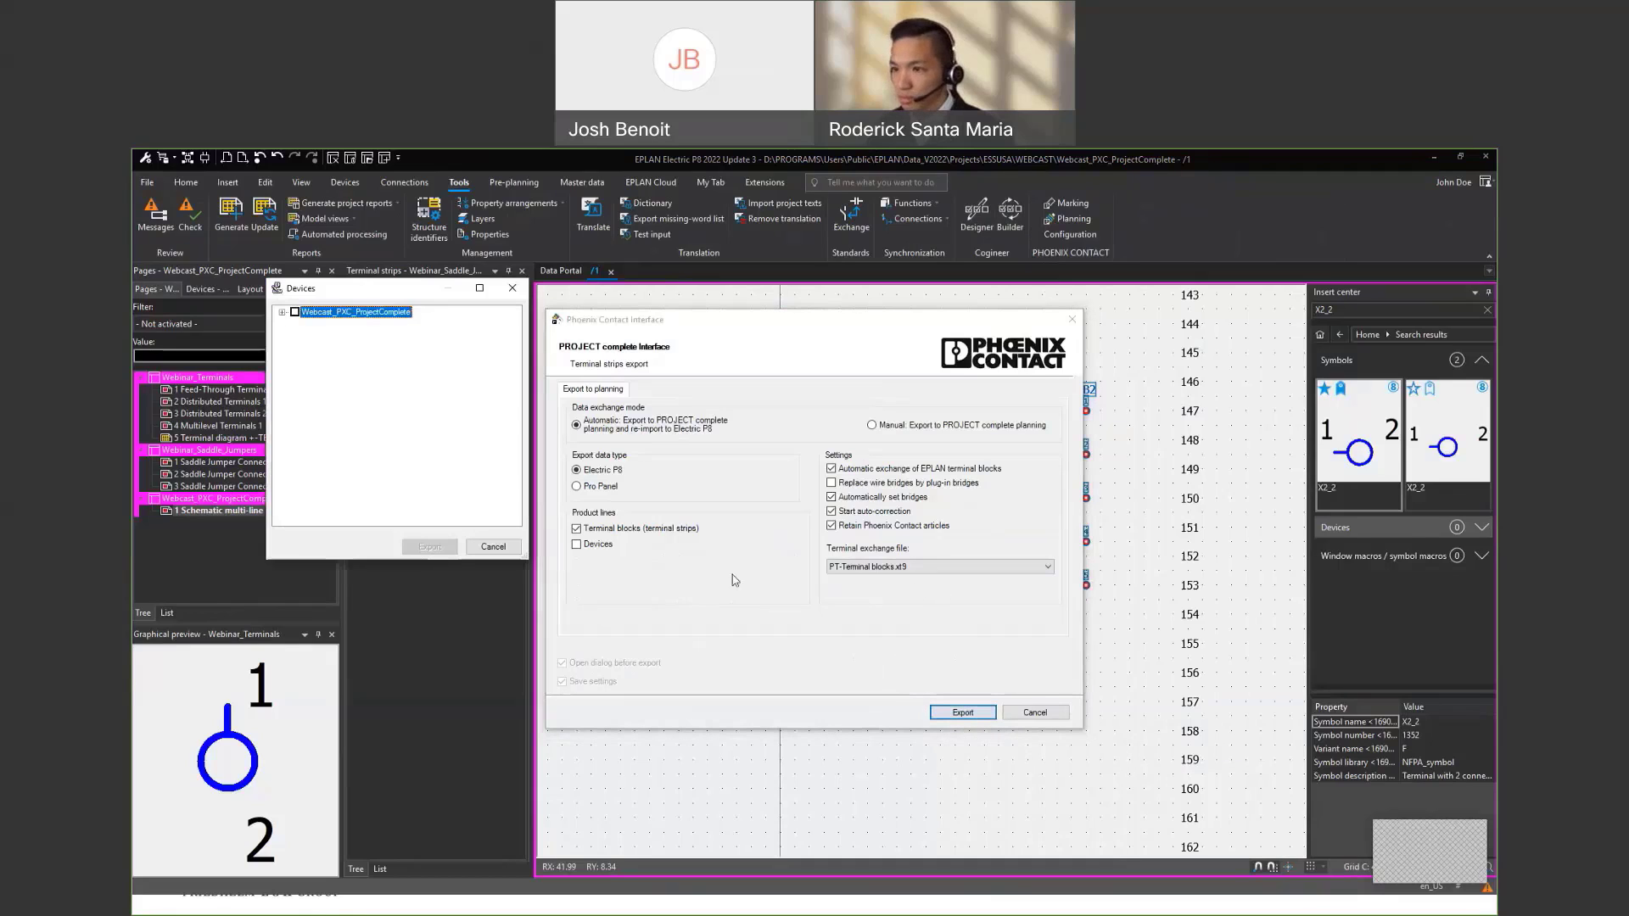
pyautogui.click(295, 313)
pyautogui.click(281, 312)
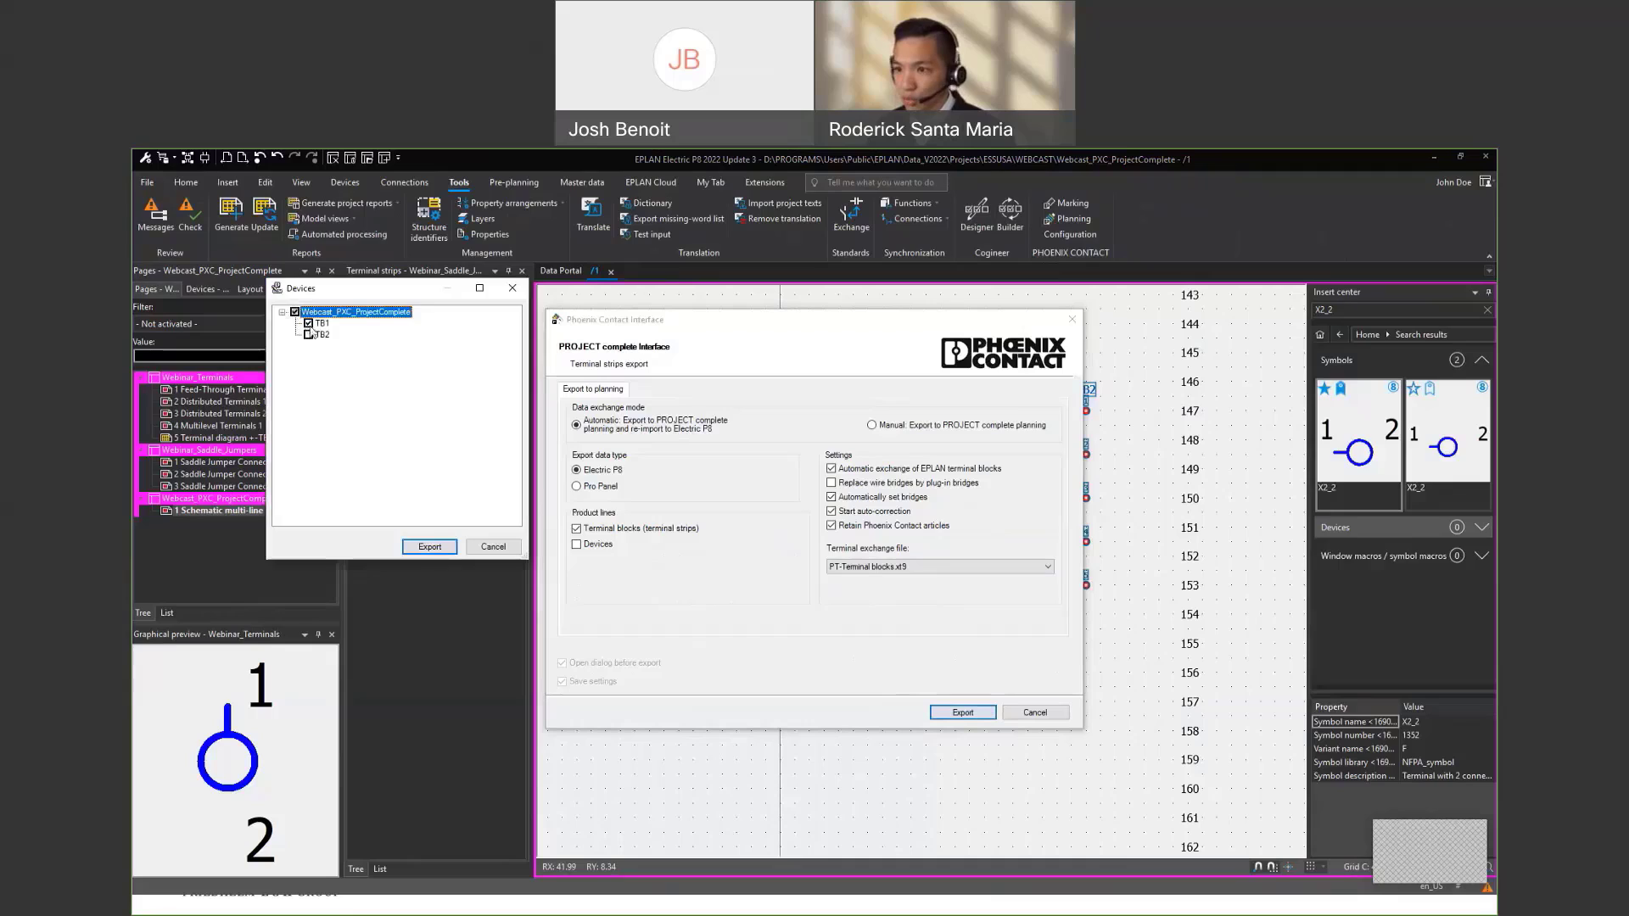
pyautogui.click(432, 547)
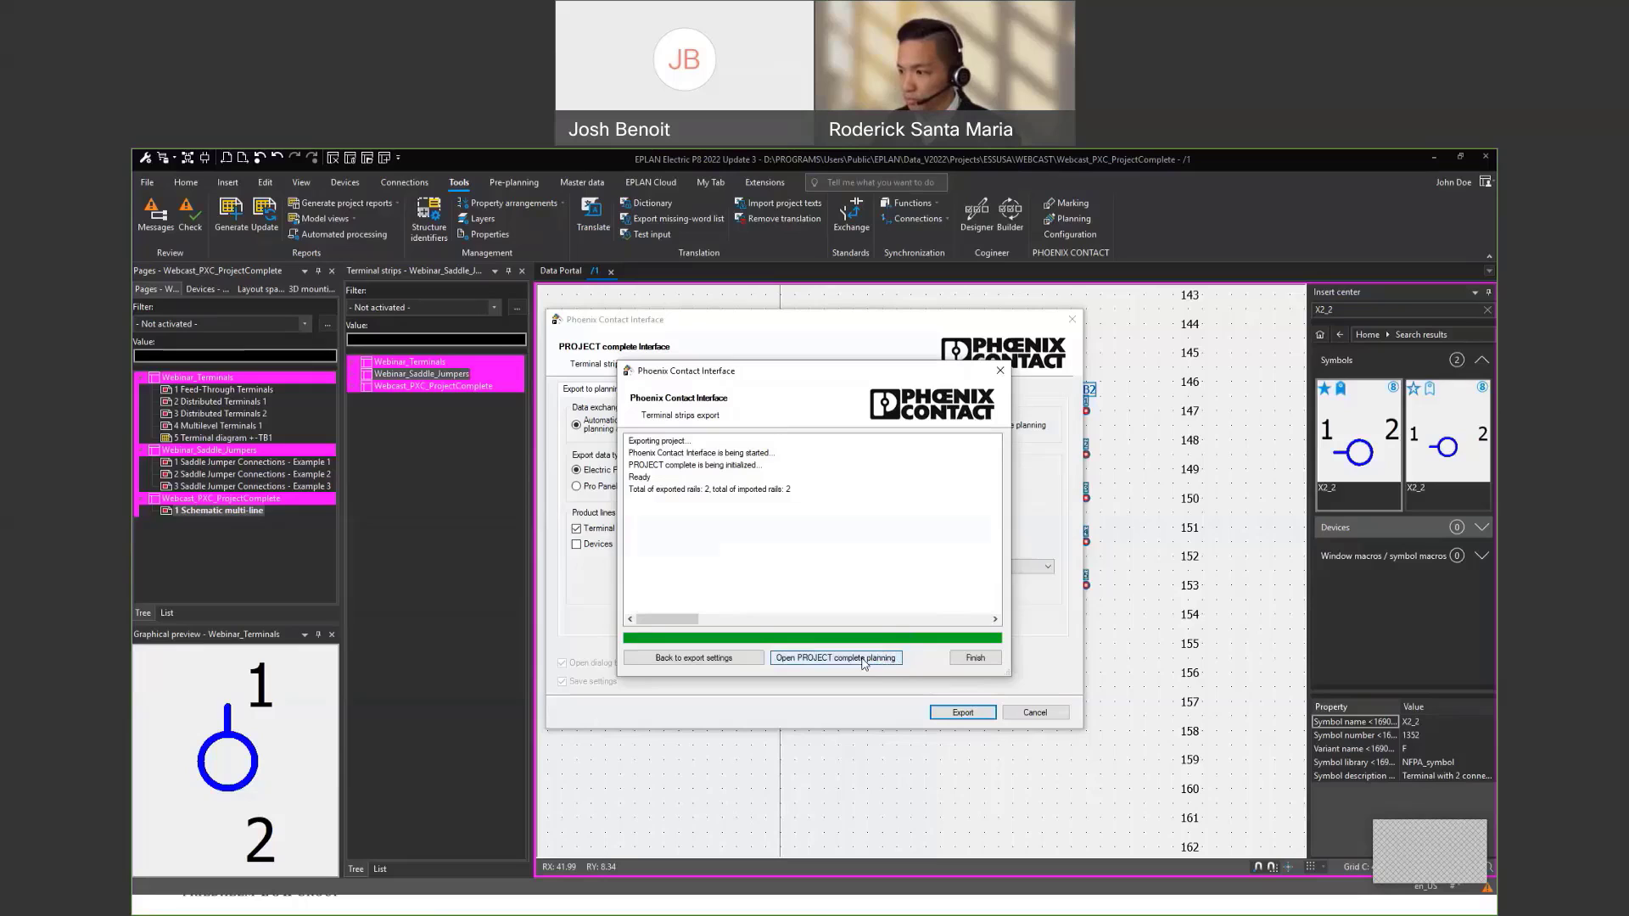
pyautogui.click(862, 660)
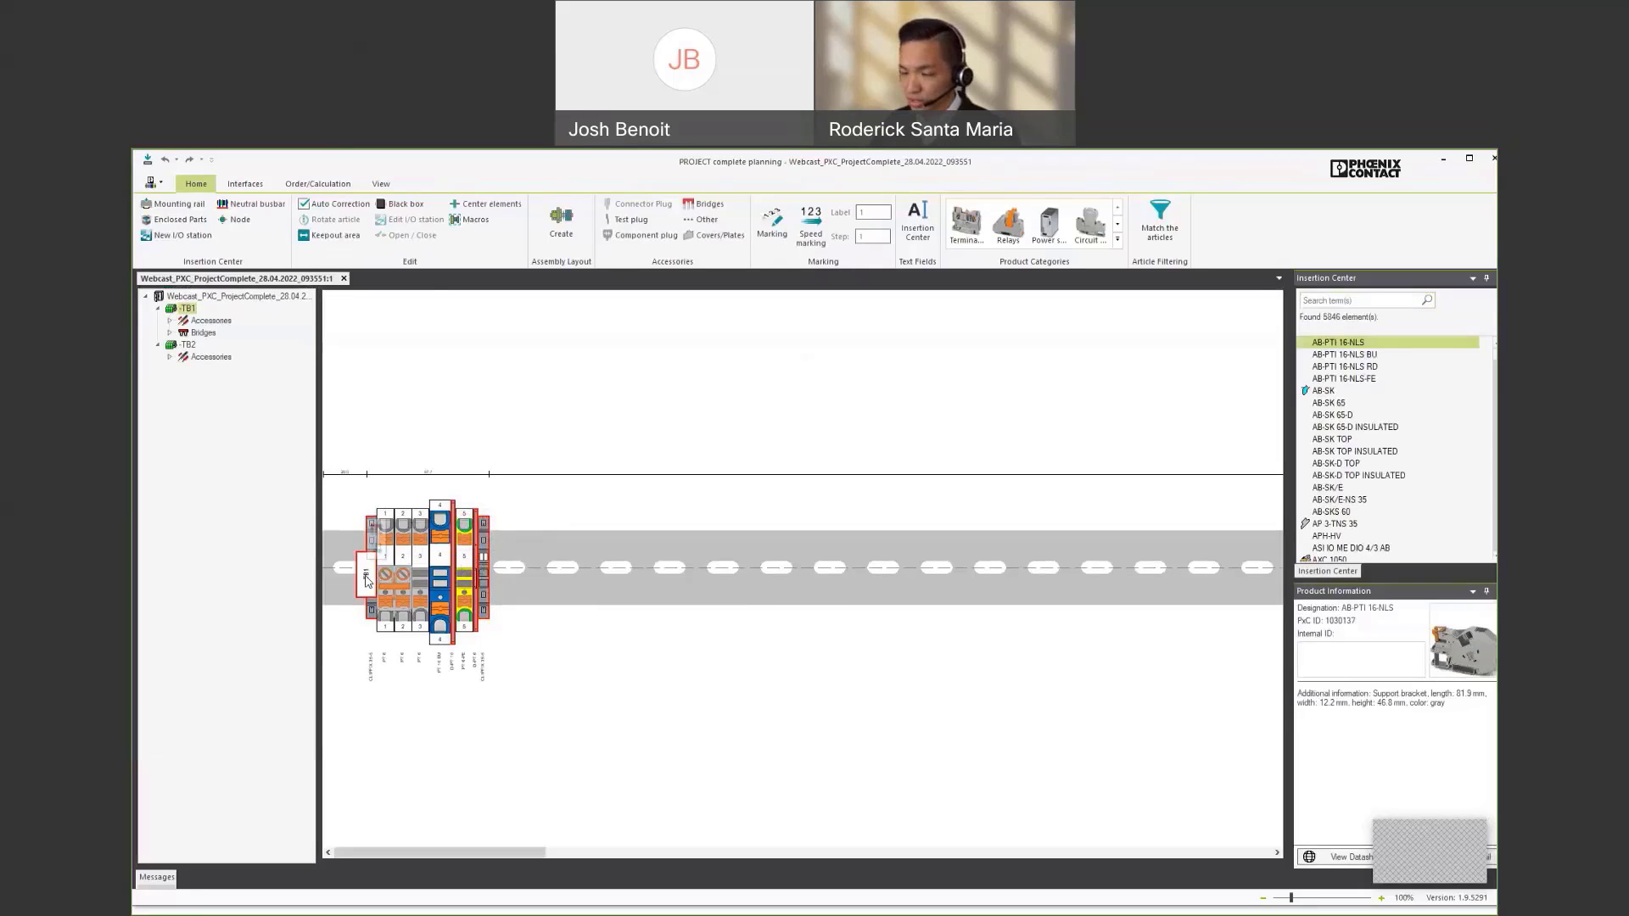
pyautogui.click(1444, 159)
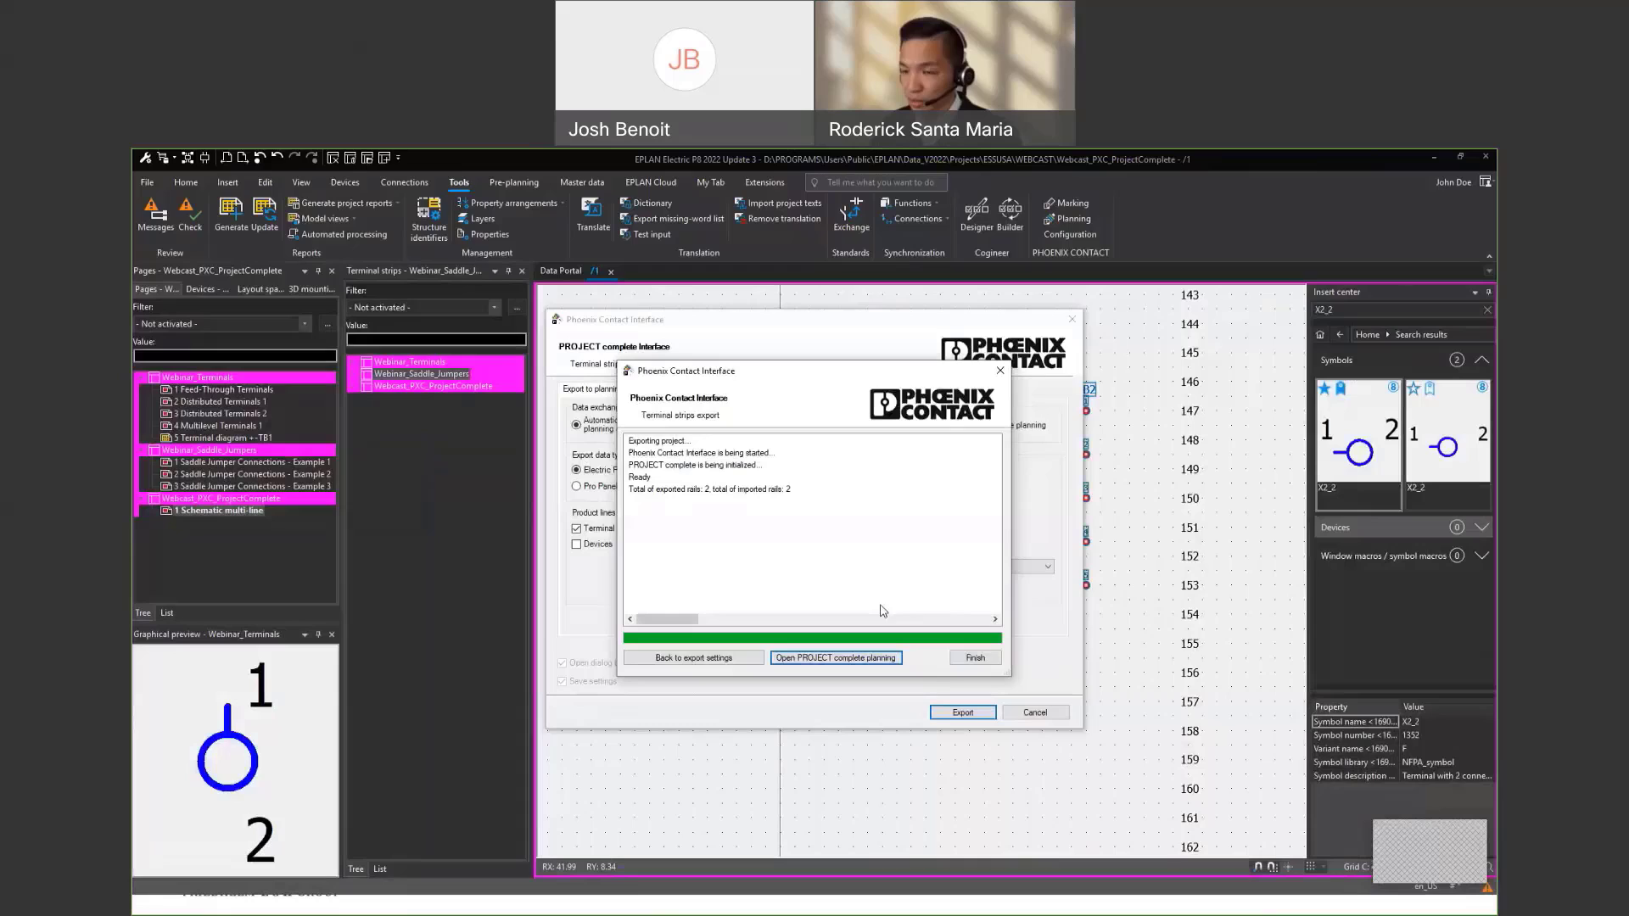
# Finish the export, zoom to TB1 and select its terminal 1
pyautogui.click(974, 658)
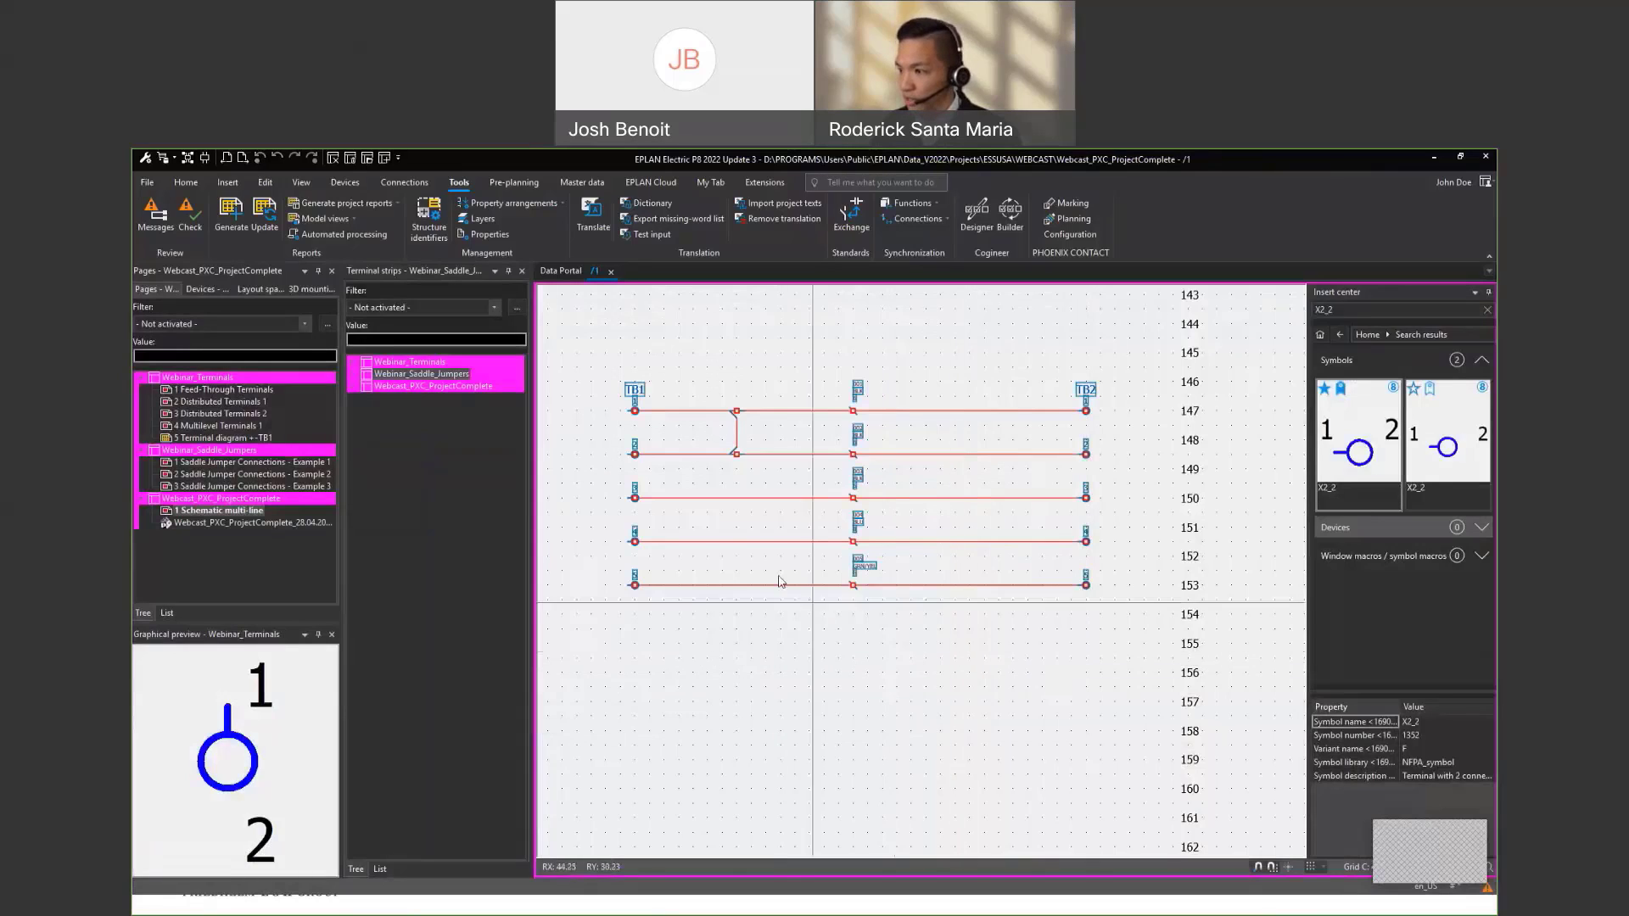
pyautogui.scroll(2, 782, 575)
pyautogui.moveTo(861, 629); pyautogui.dragTo(1014, 687, button='middle')
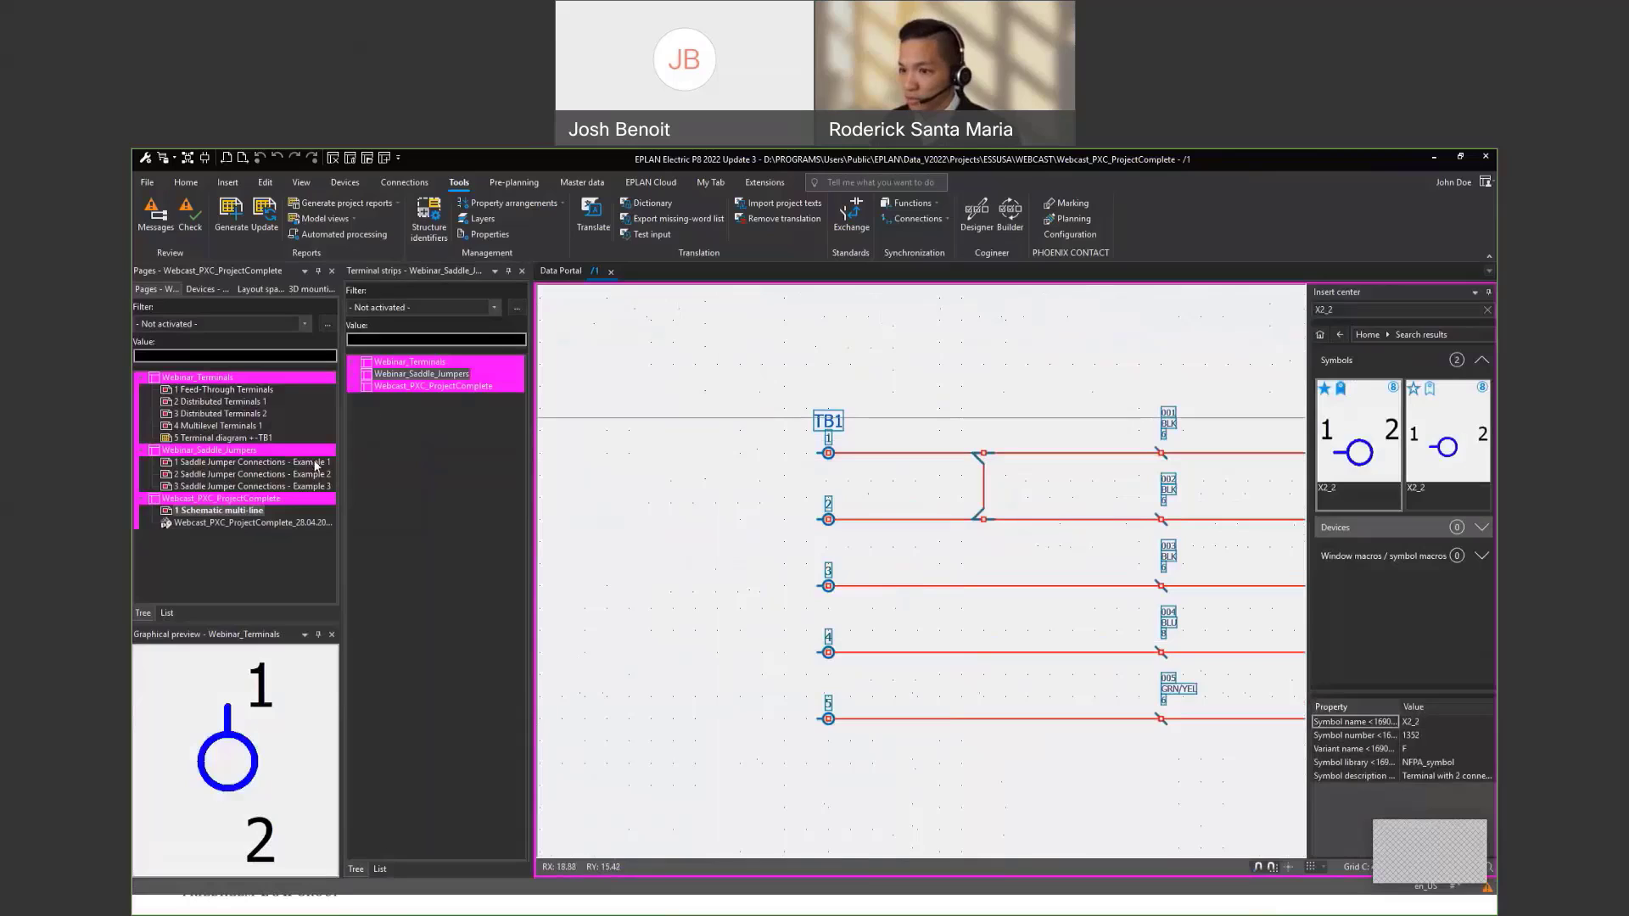
pyautogui.click(830, 419)
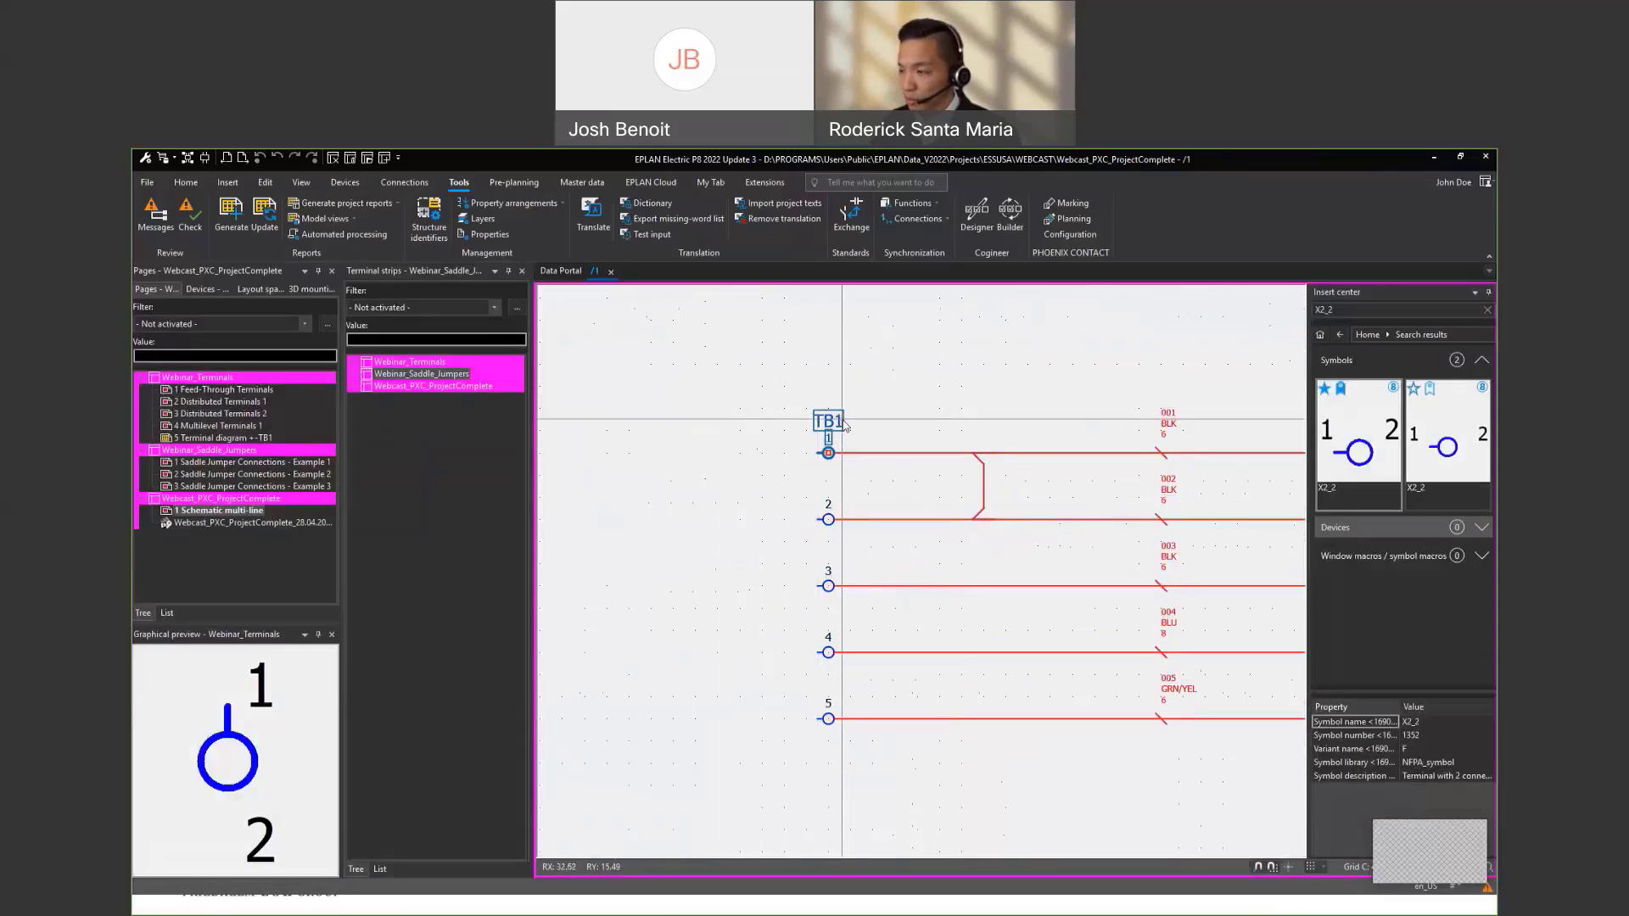
pyautogui.moveTo(778, 374); pyautogui.dragTo(854, 471)
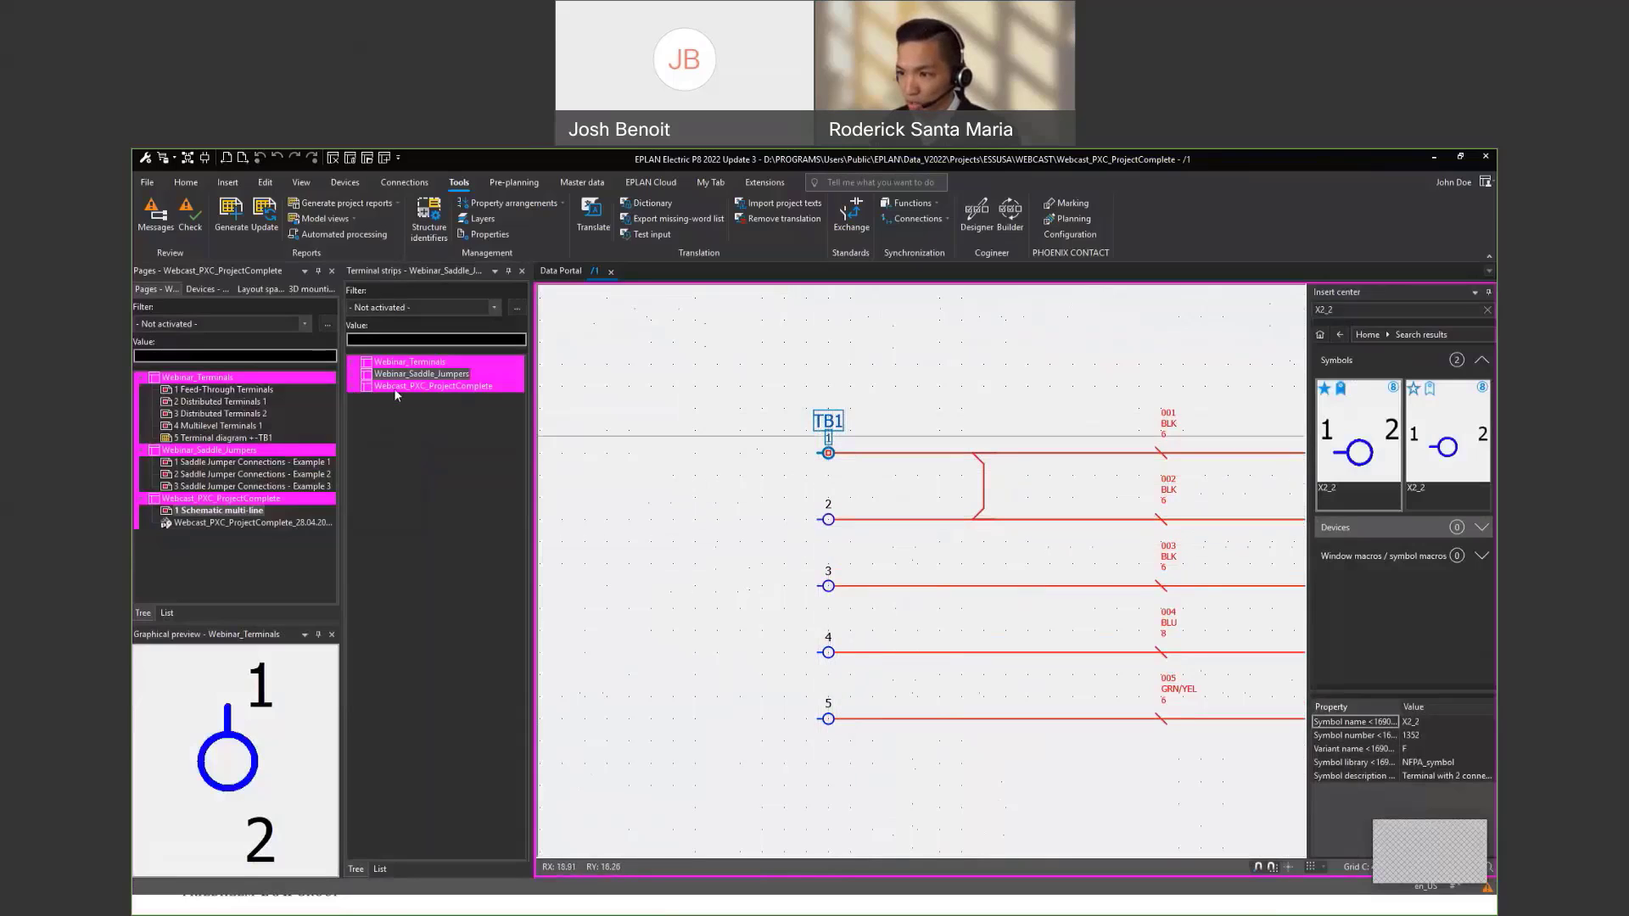
# Expand TB1 in the Terminal strips navigator and bring up its context menu
pyautogui.click(366, 387)
pyautogui.doubleClick(393, 398)
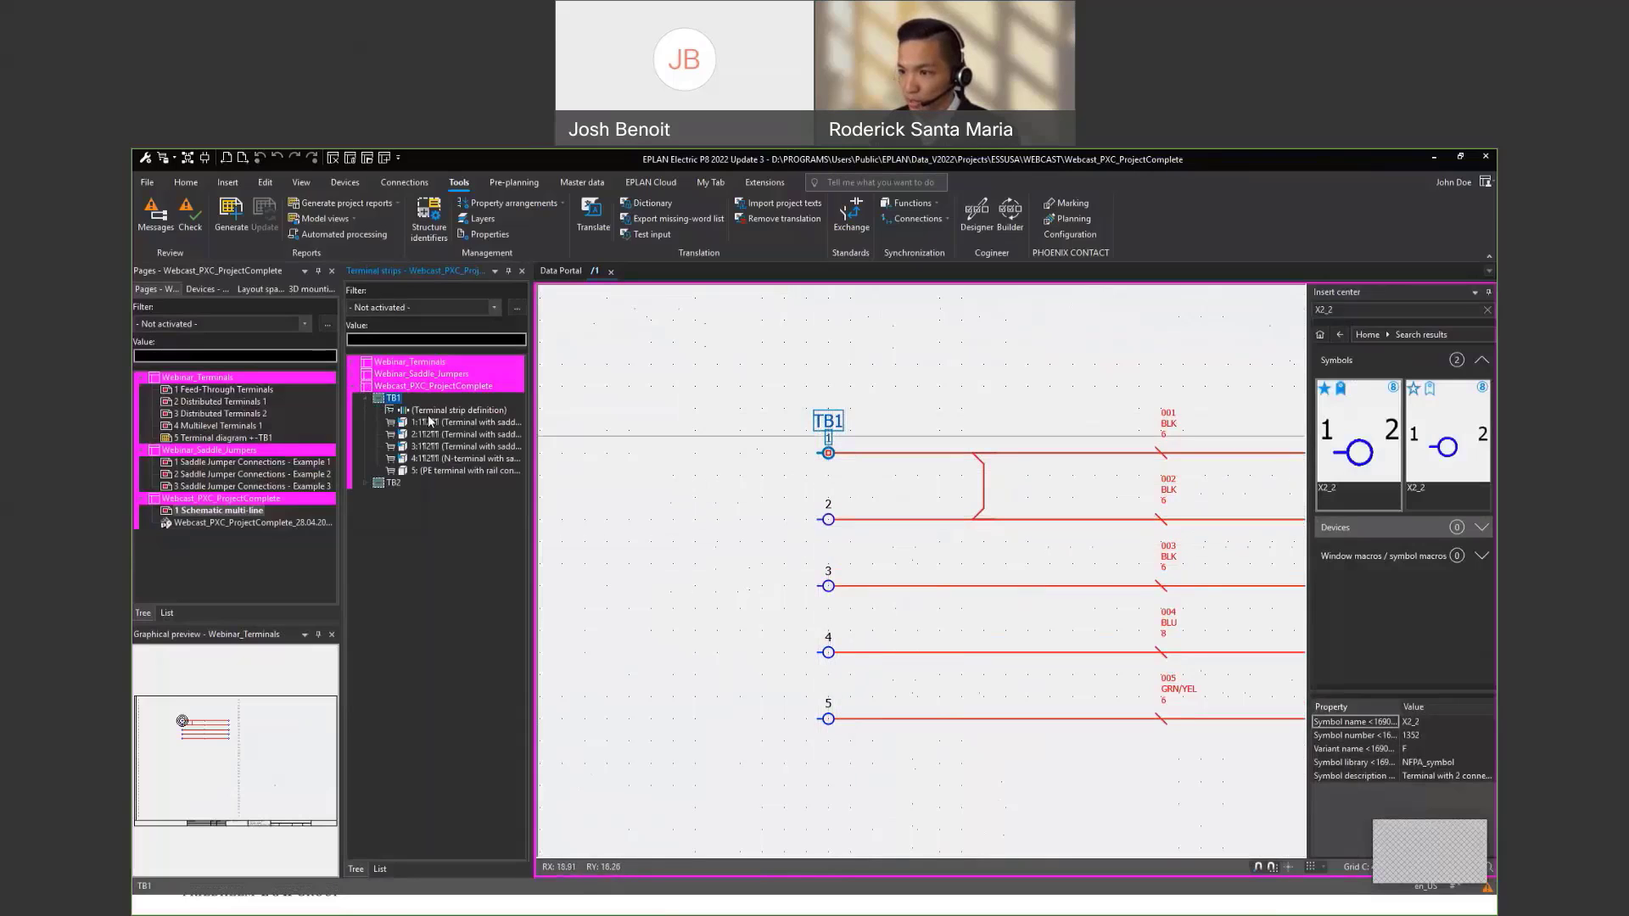
pyautogui.rightClick(824, 422)
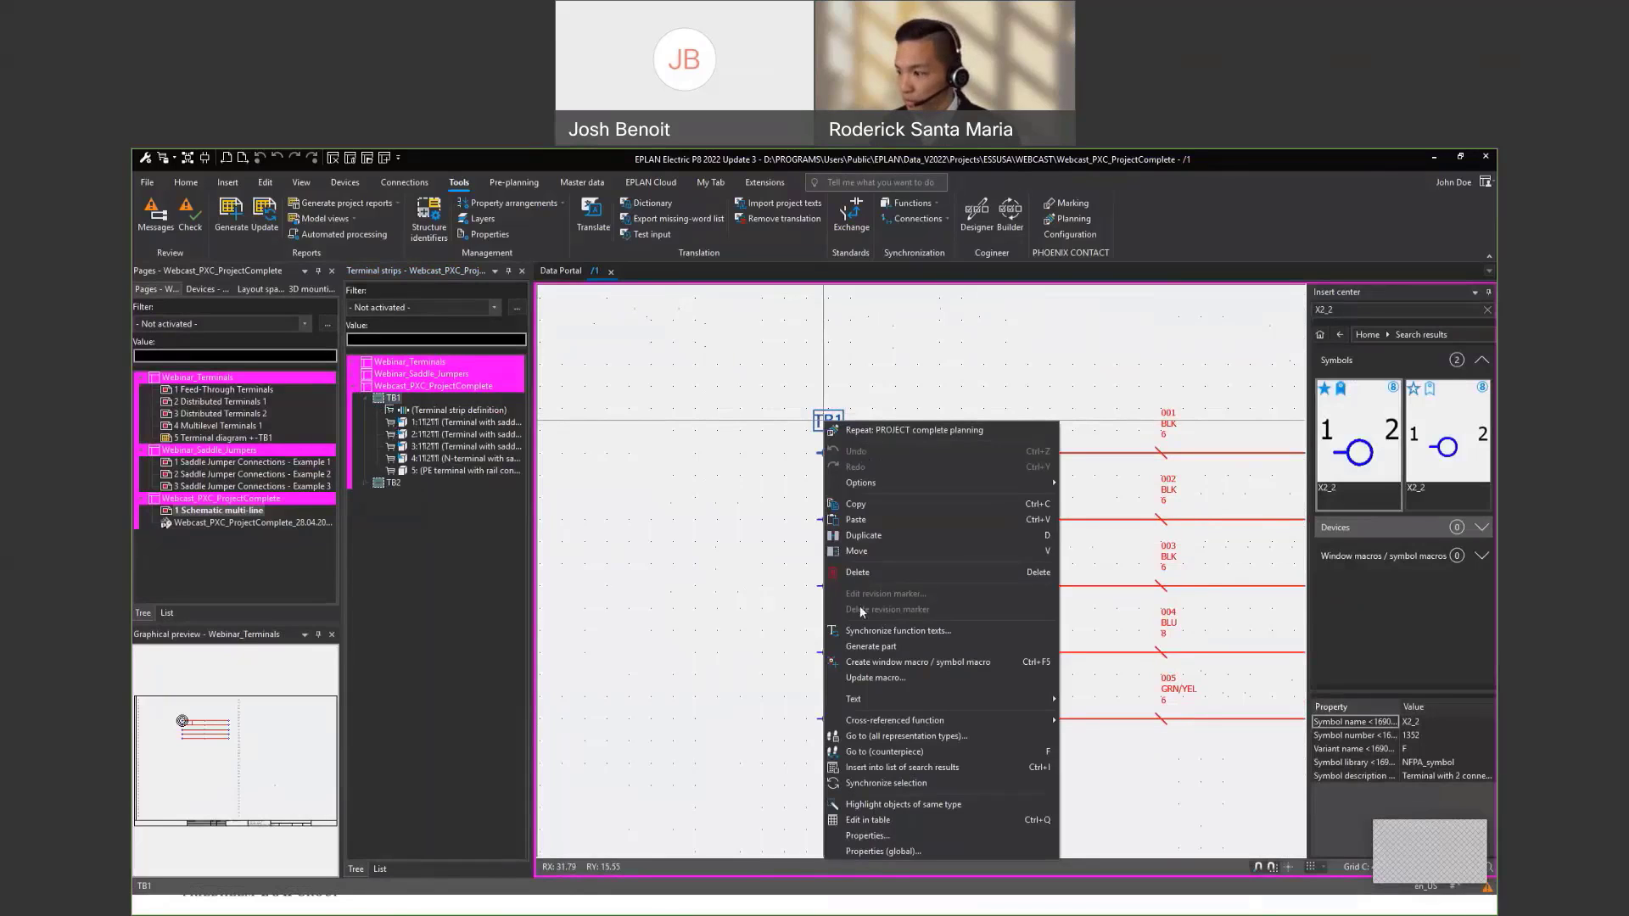
pyautogui.rightClick(395, 400)
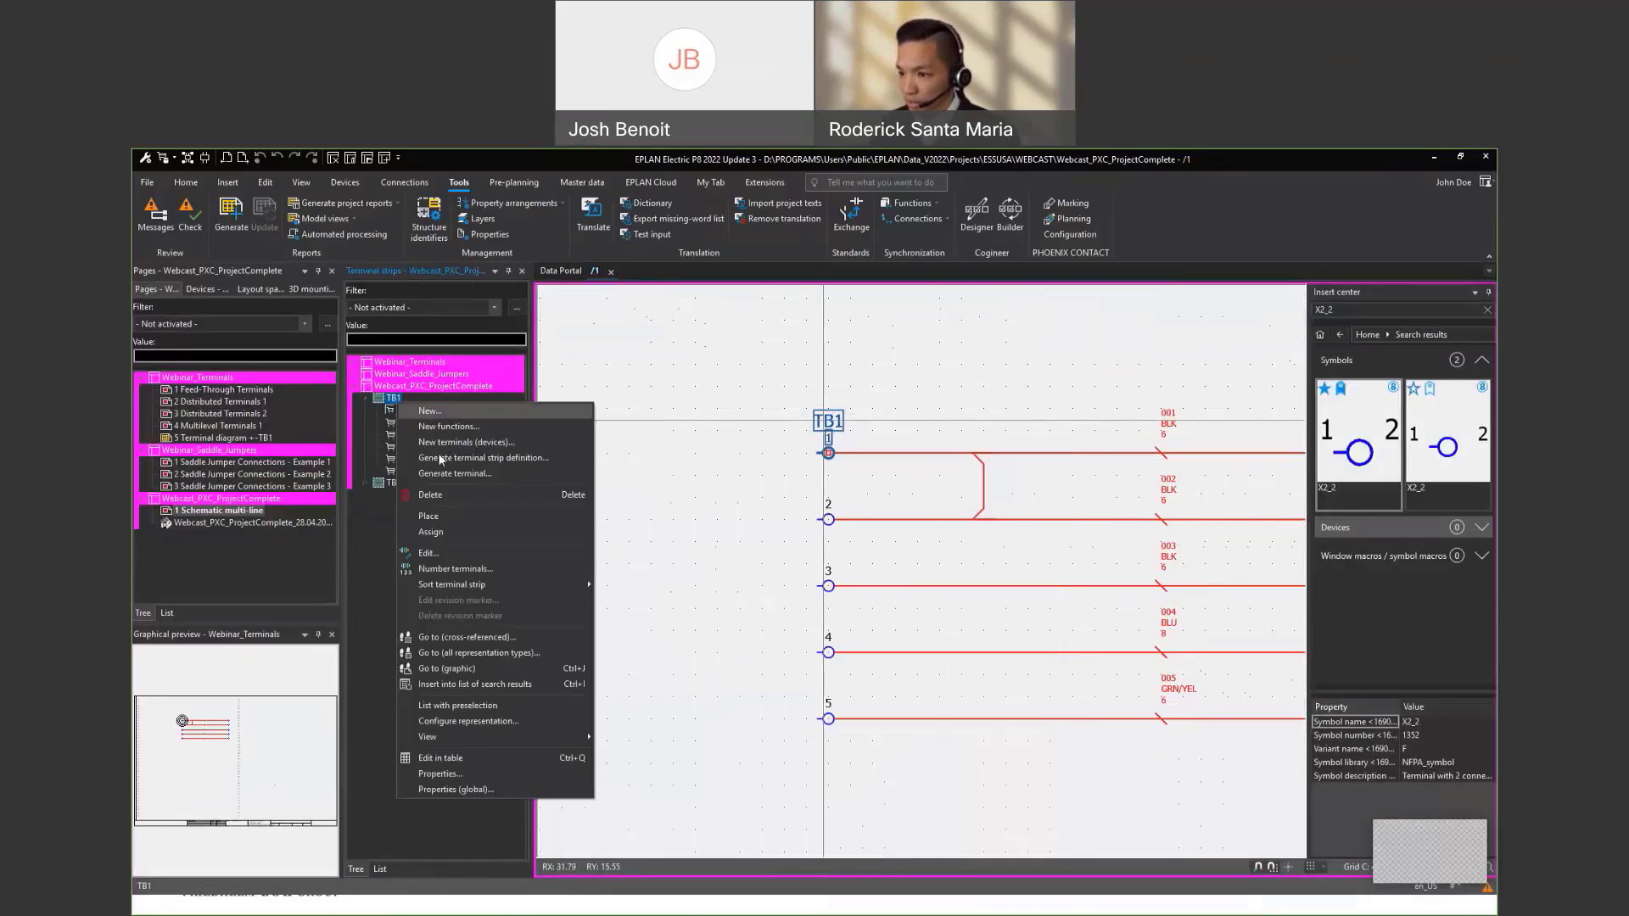
pyautogui.click(600, 564)
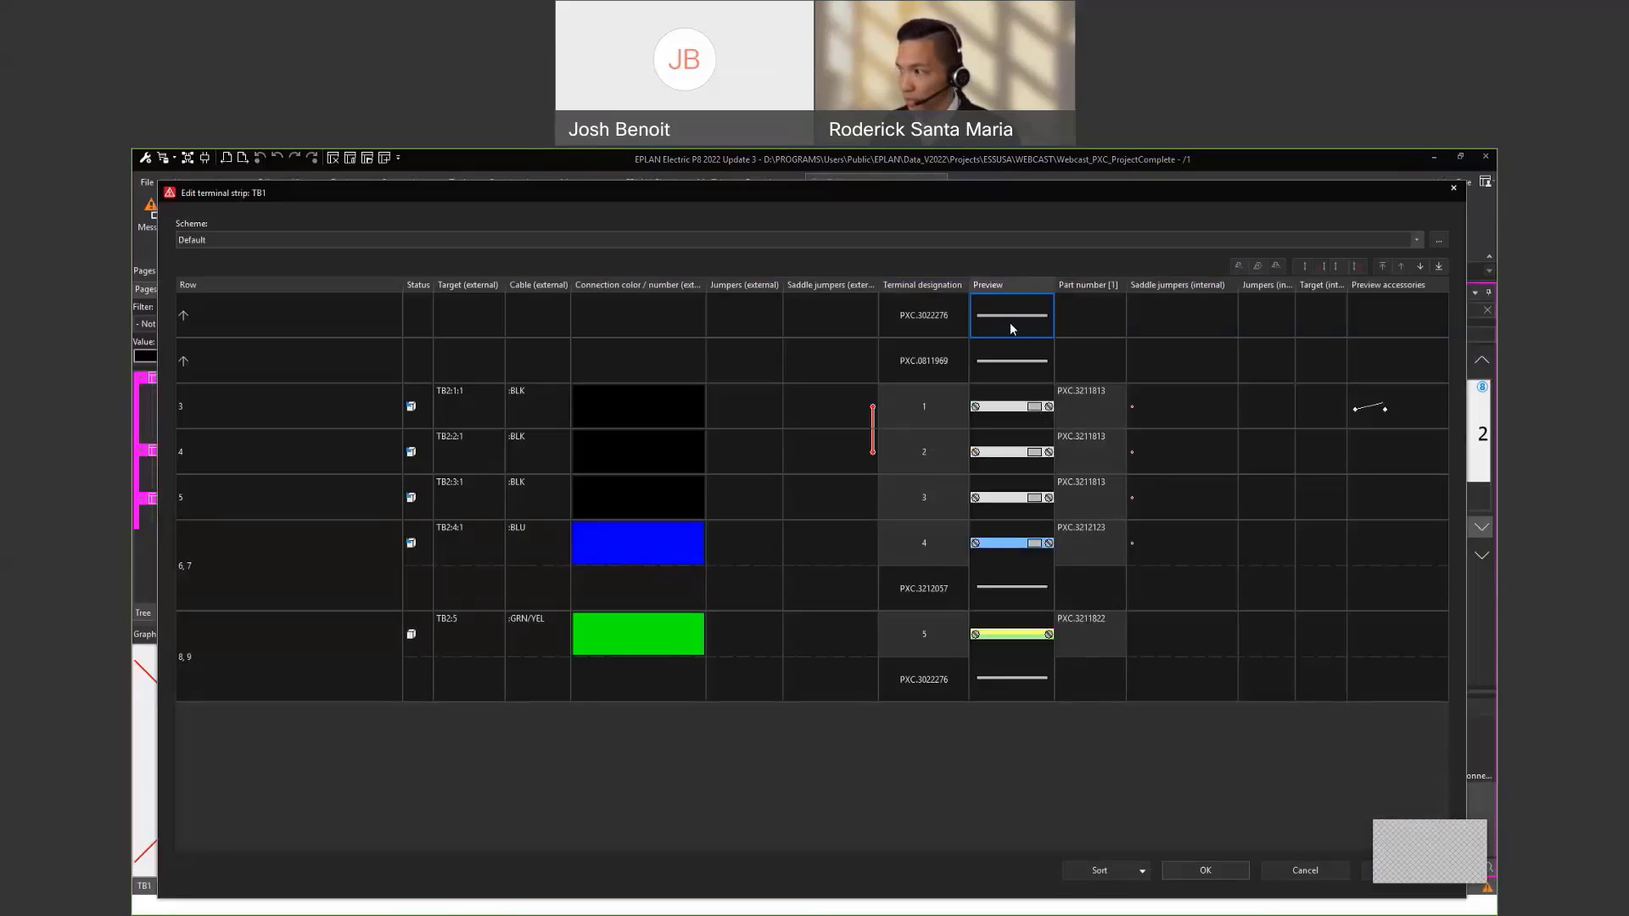
pyautogui.click(1004, 362)
pyautogui.moveTo(847, 420); pyautogui.dragTo(846, 465)
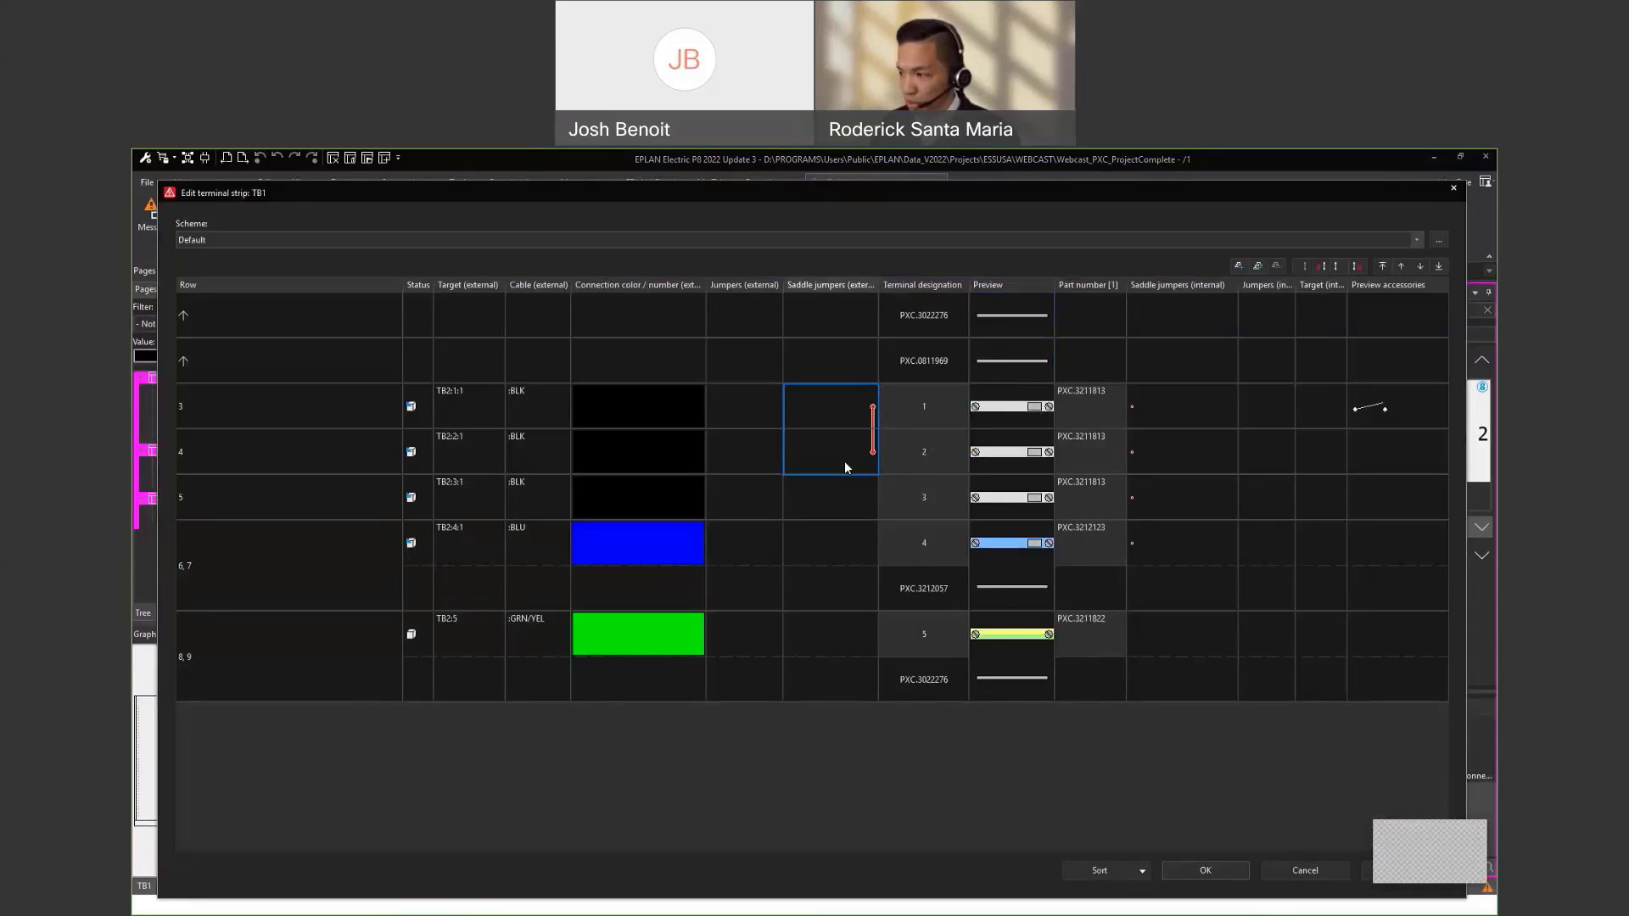
pyautogui.click(996, 597)
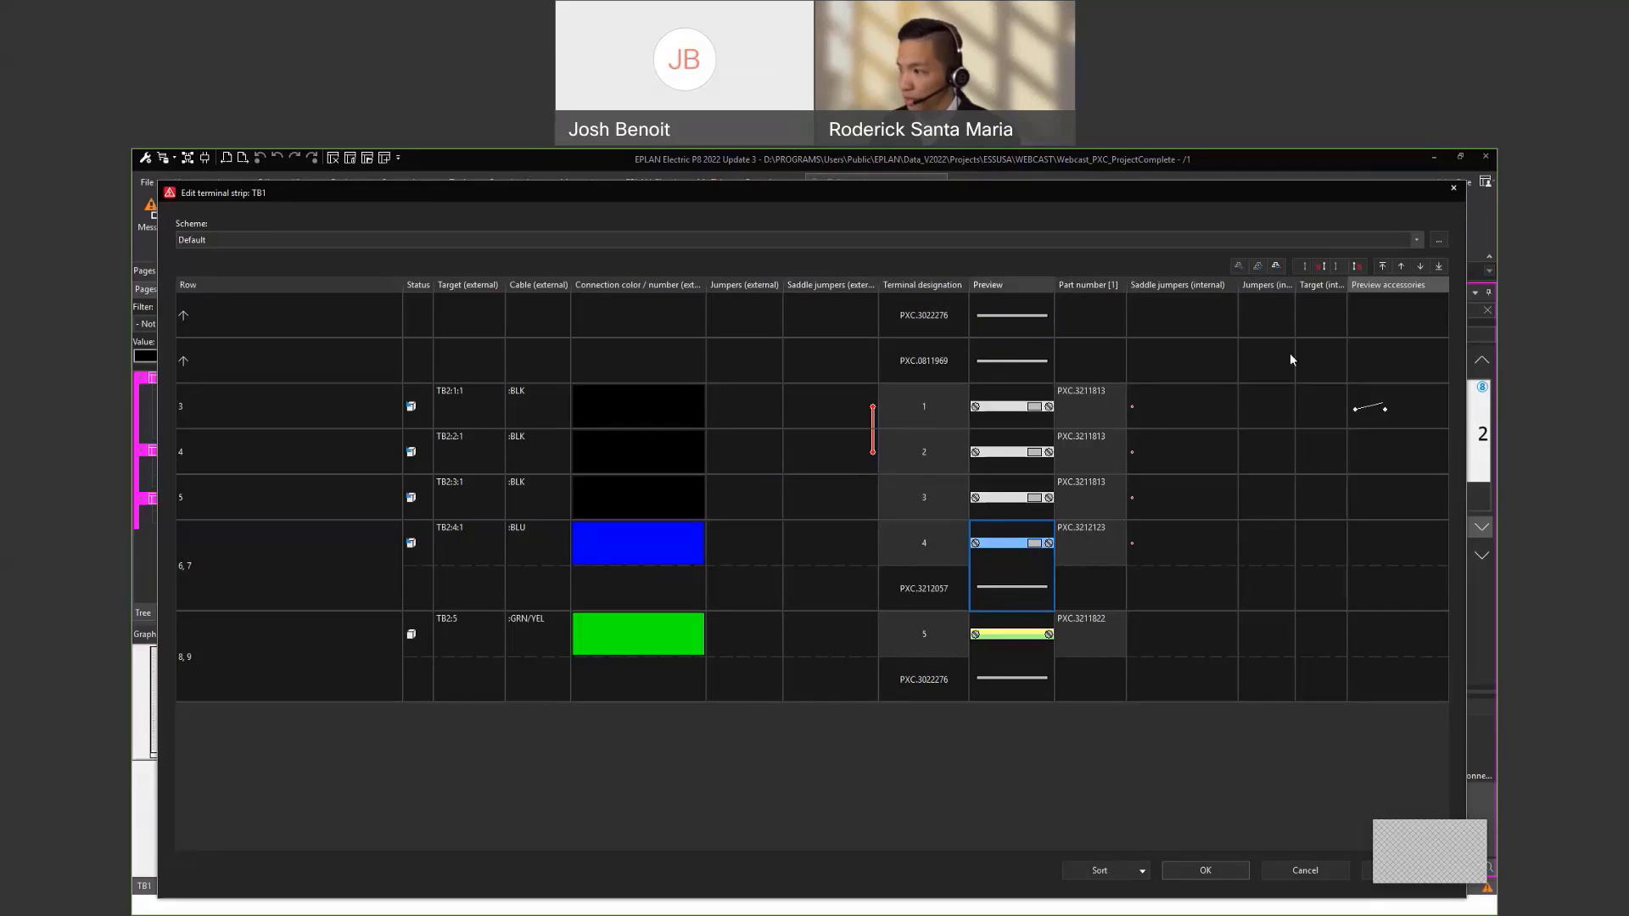
pyautogui.click(1089, 533)
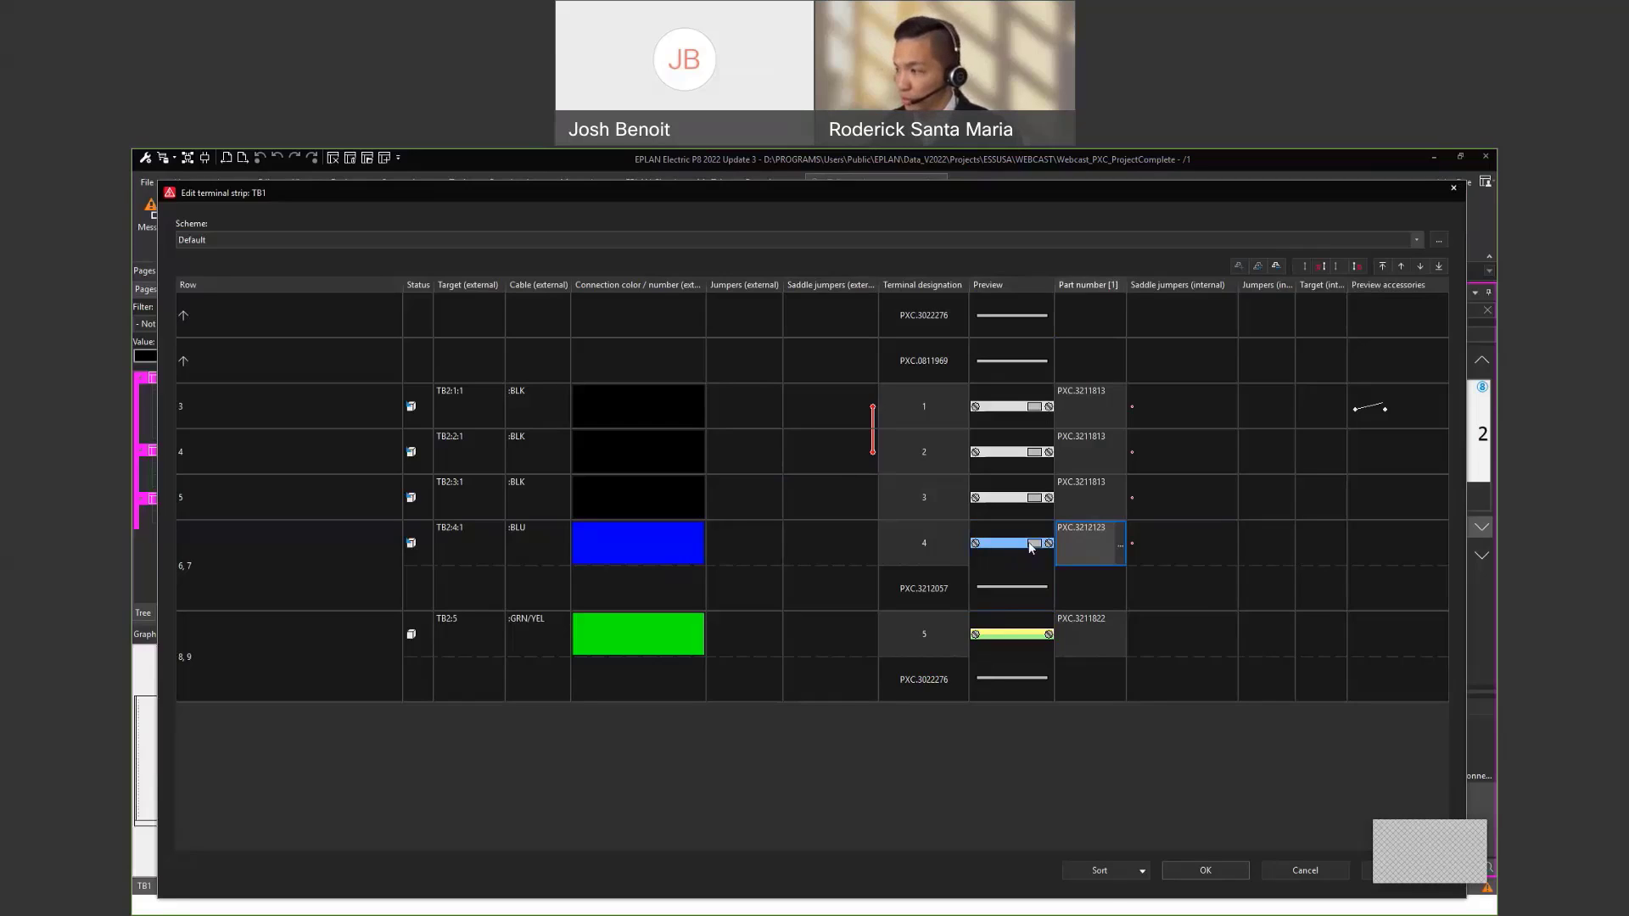
pyautogui.click(1107, 529)
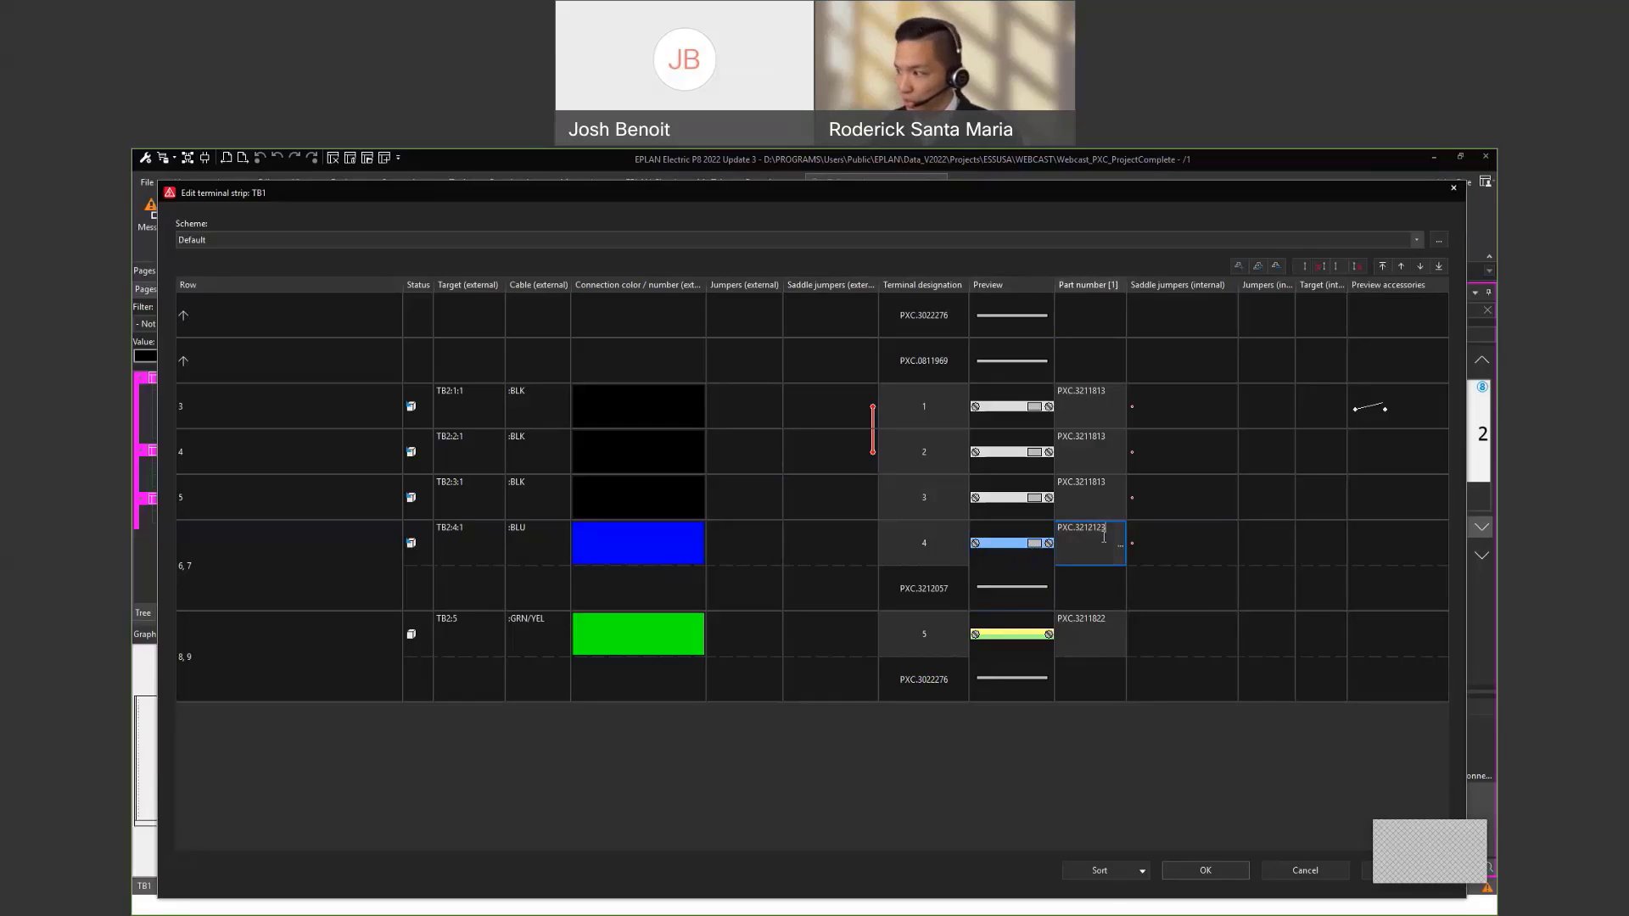
pyautogui.doubleClick(1108, 531)
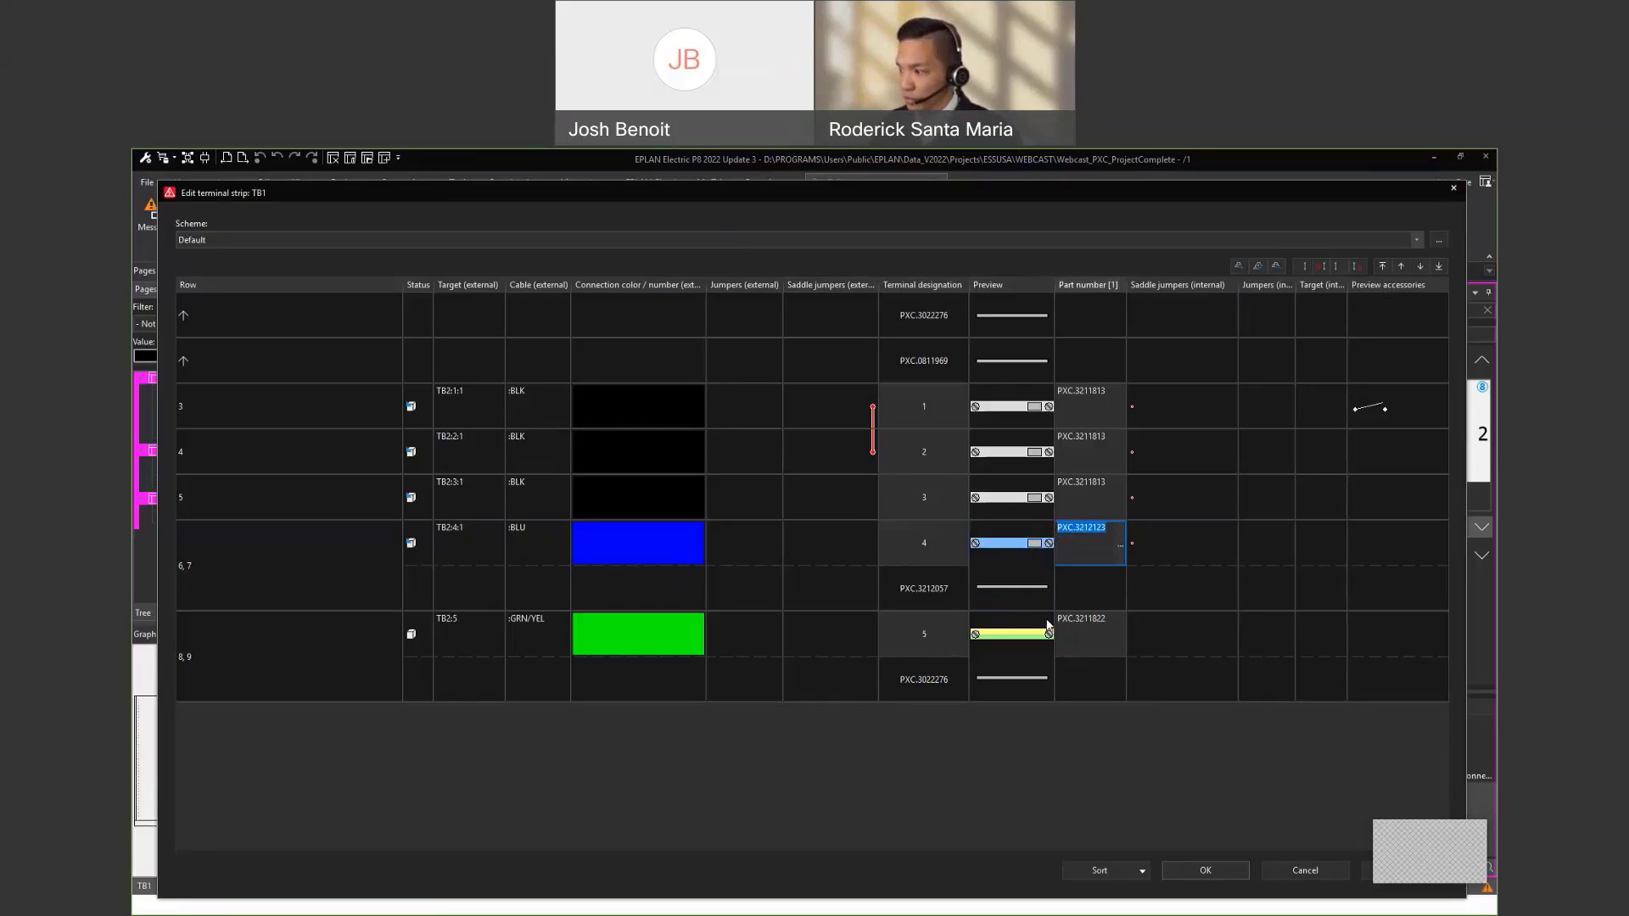
pyautogui.click(1097, 627)
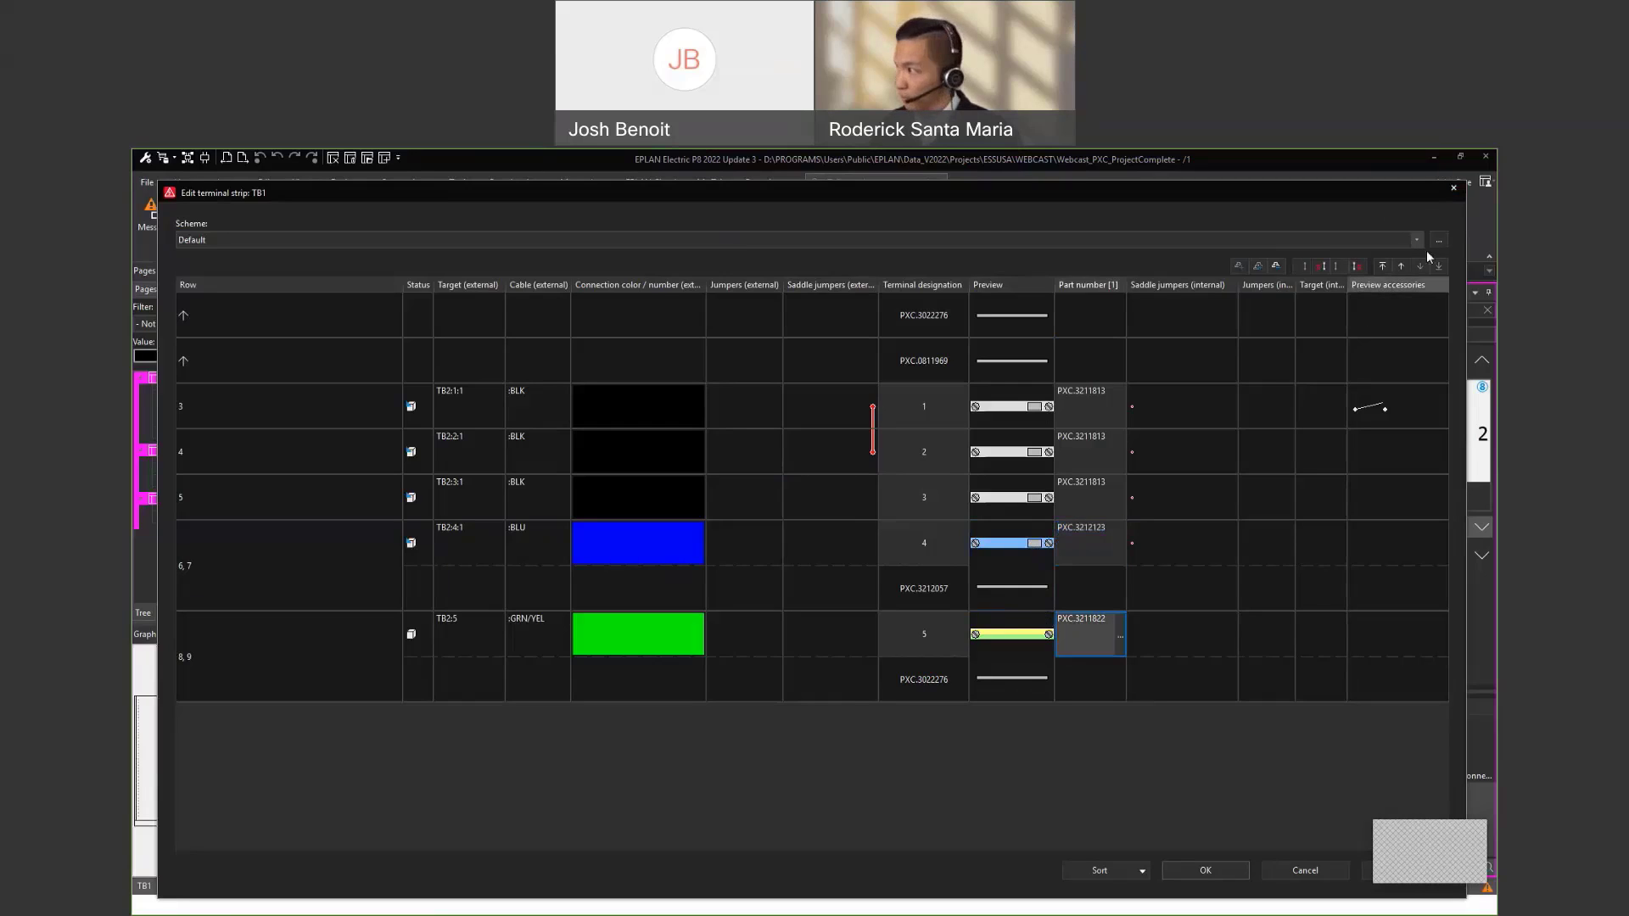
pyautogui.click(1455, 187)
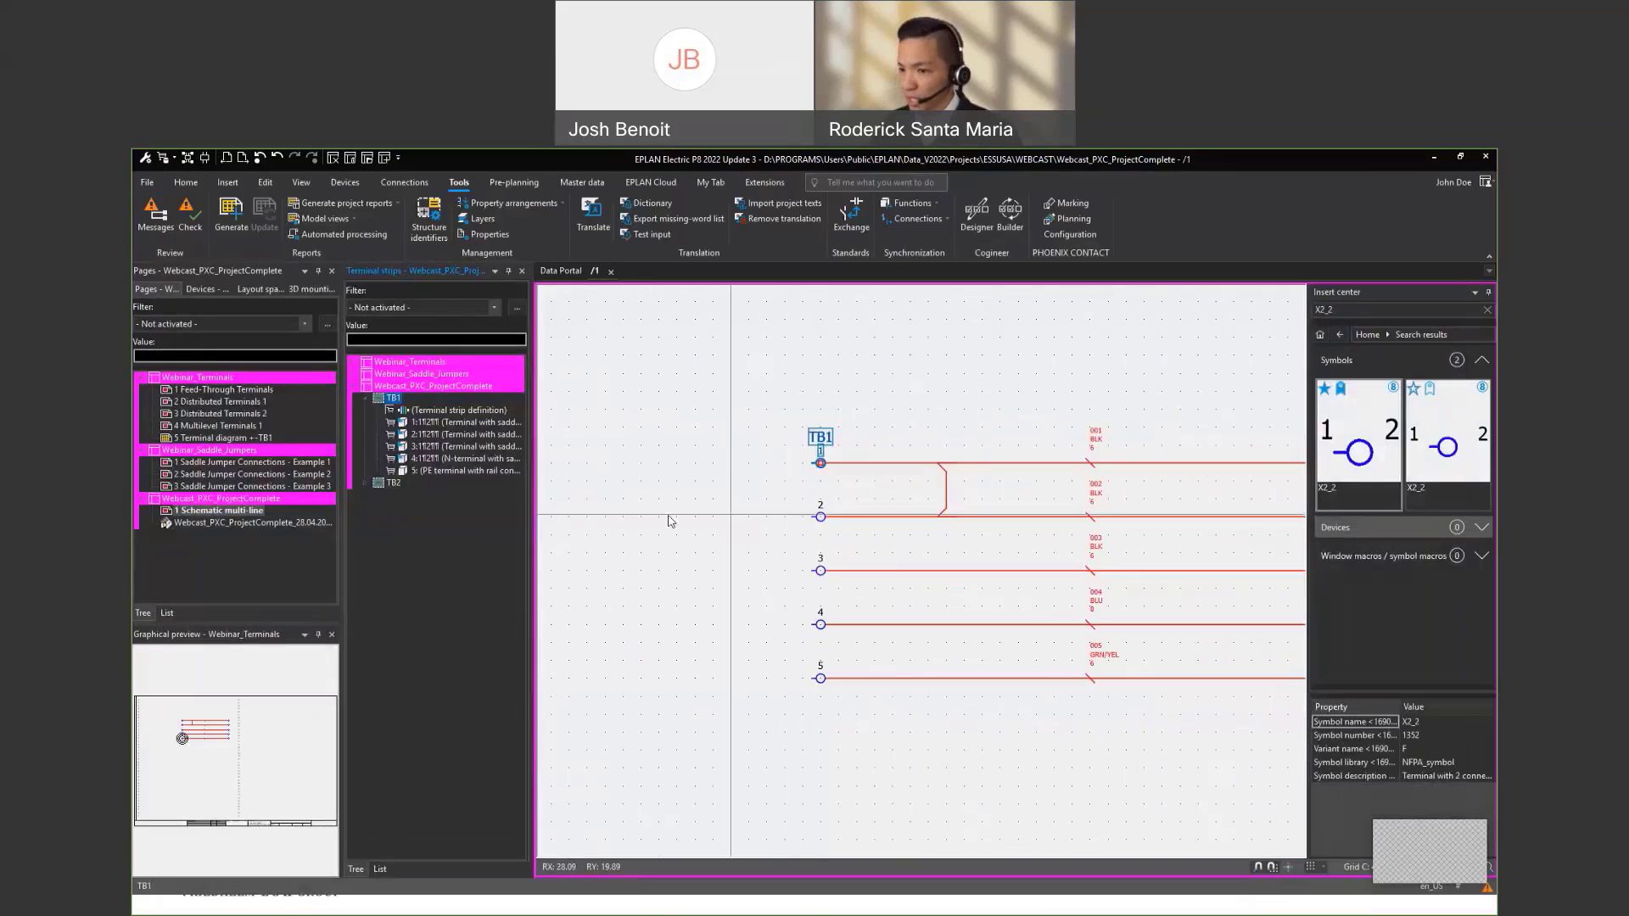
# Generate the project reports, expand REPORTS and open the TB1 terminal diagram page
pyautogui.click(247, 499)
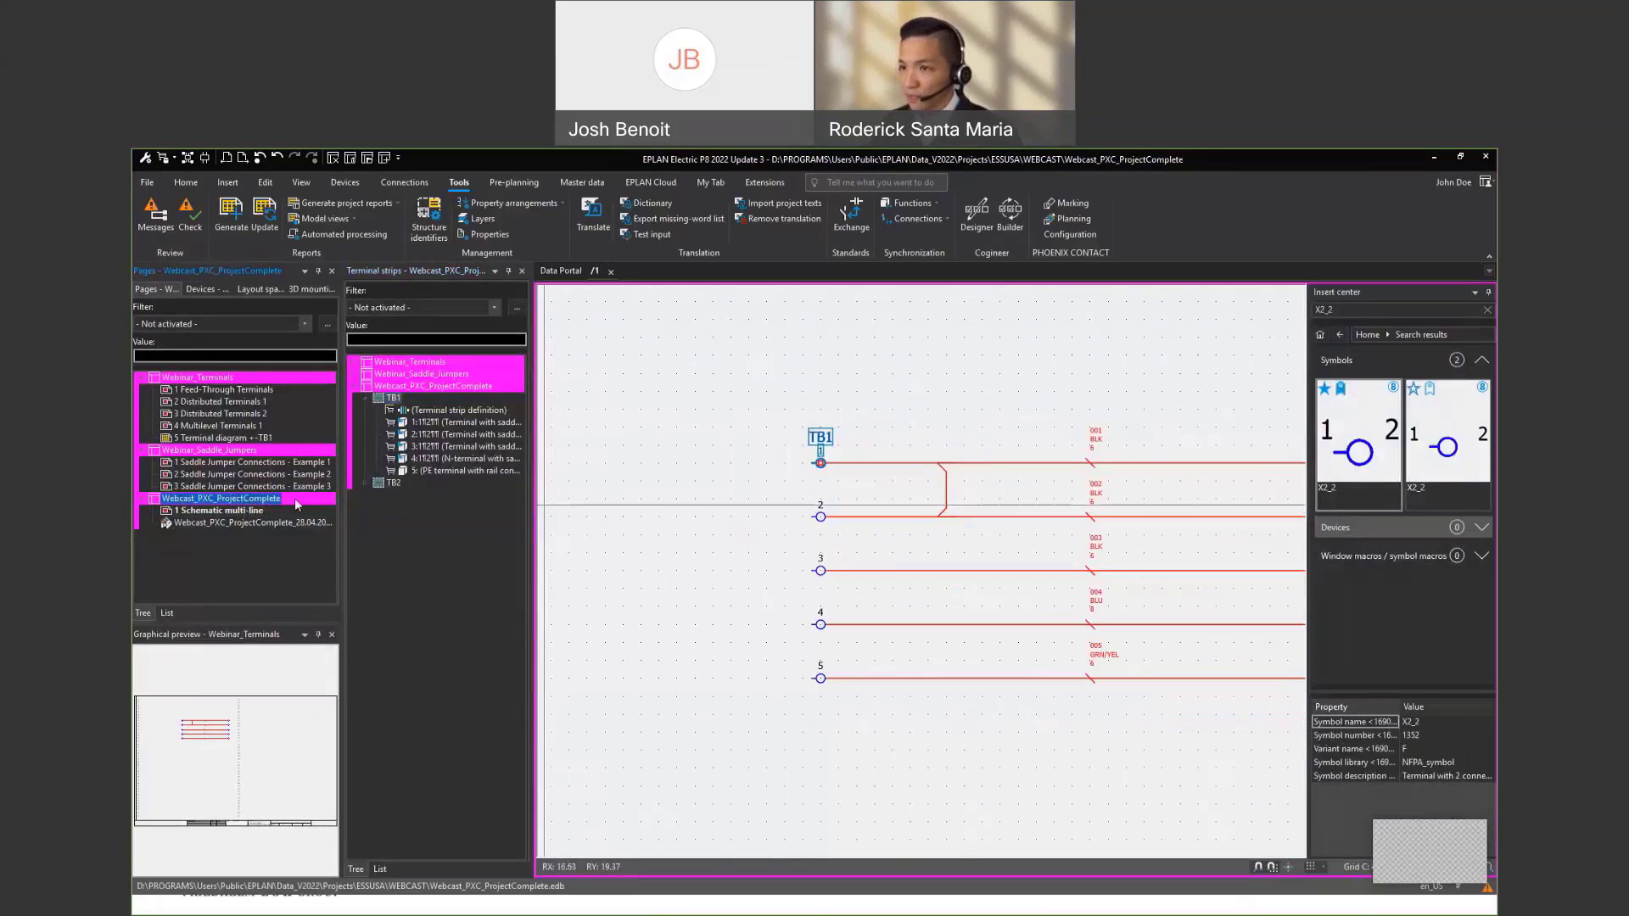
pyautogui.click(359, 208)
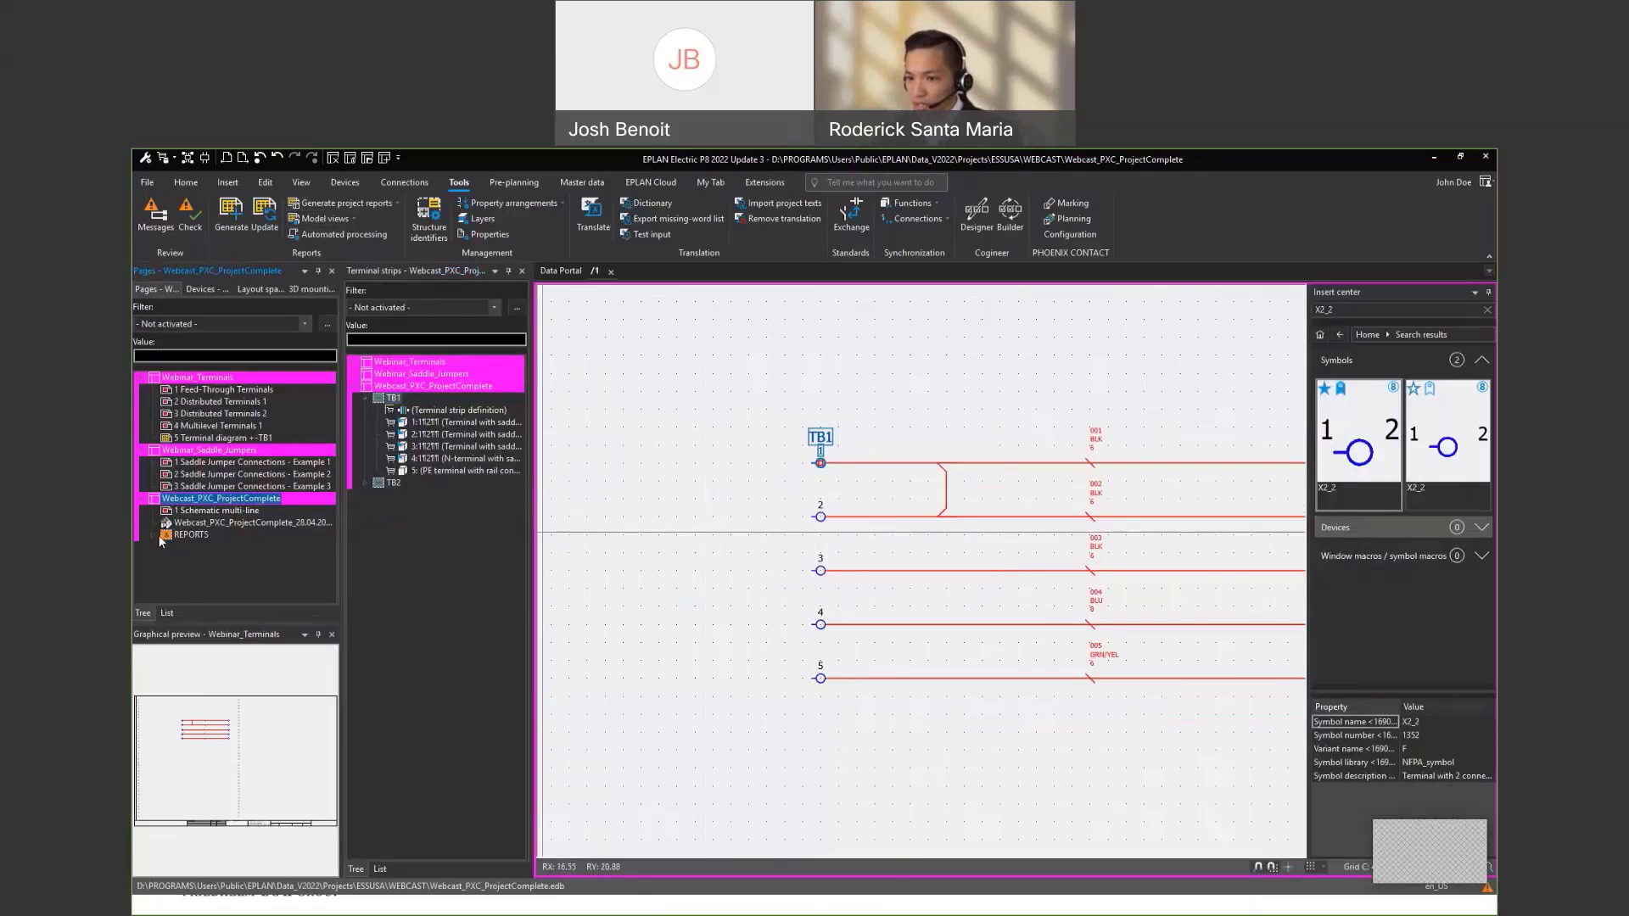
pyautogui.click(159, 540)
pyautogui.doubleClick(208, 549)
pyautogui.click(219, 562)
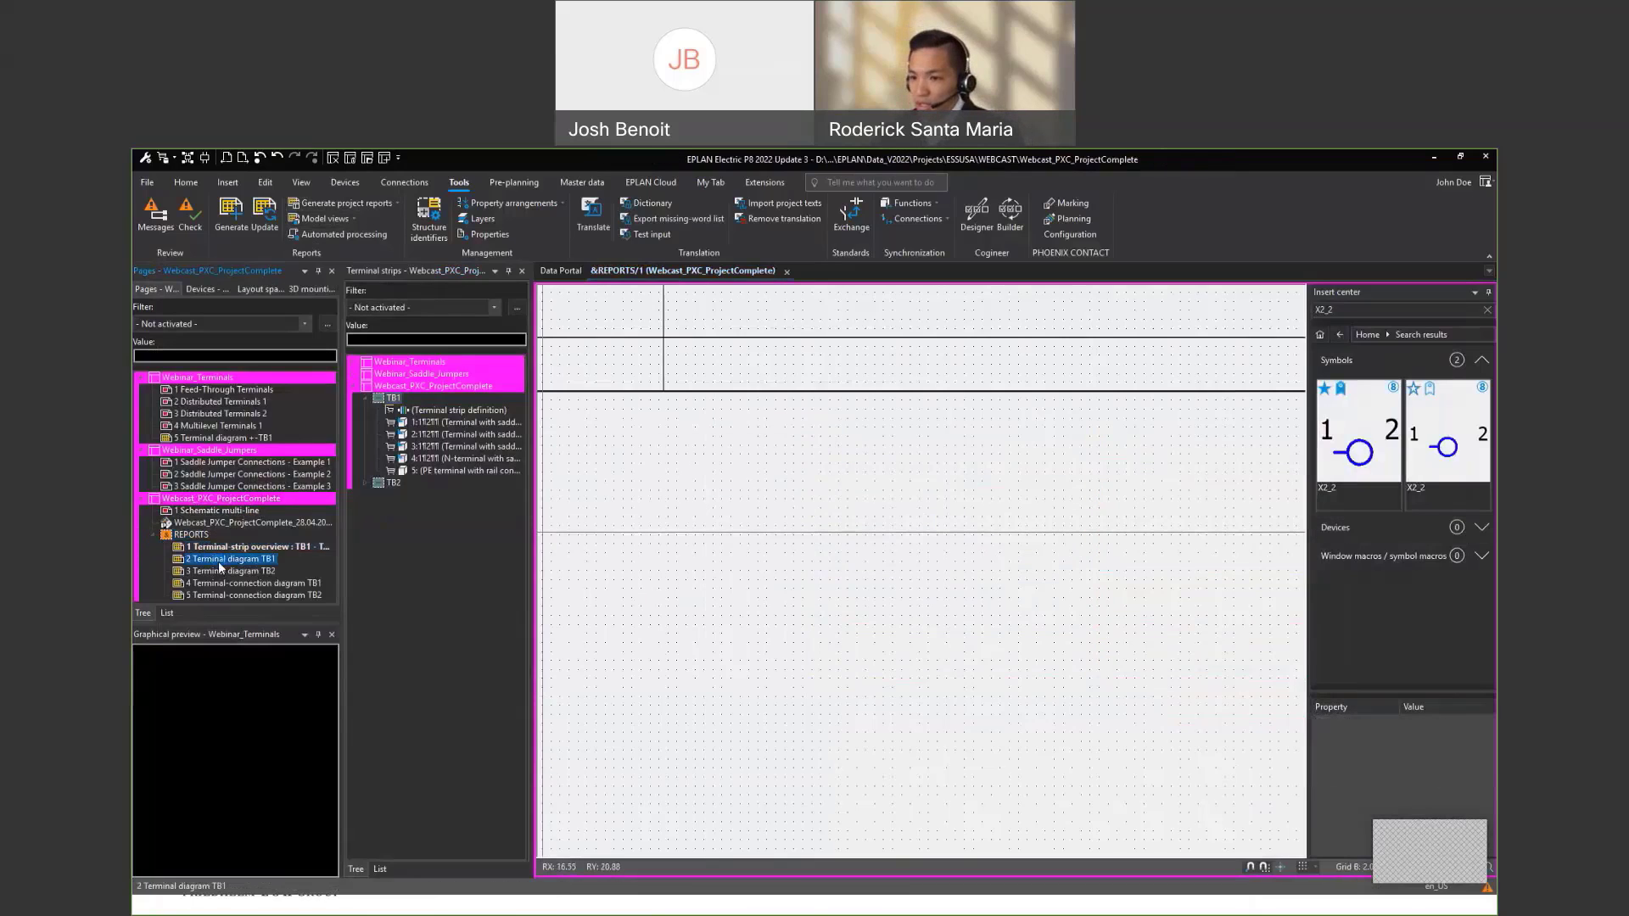
pyautogui.doubleClick(219, 560)
pyautogui.scroll(-4, 768, 585)
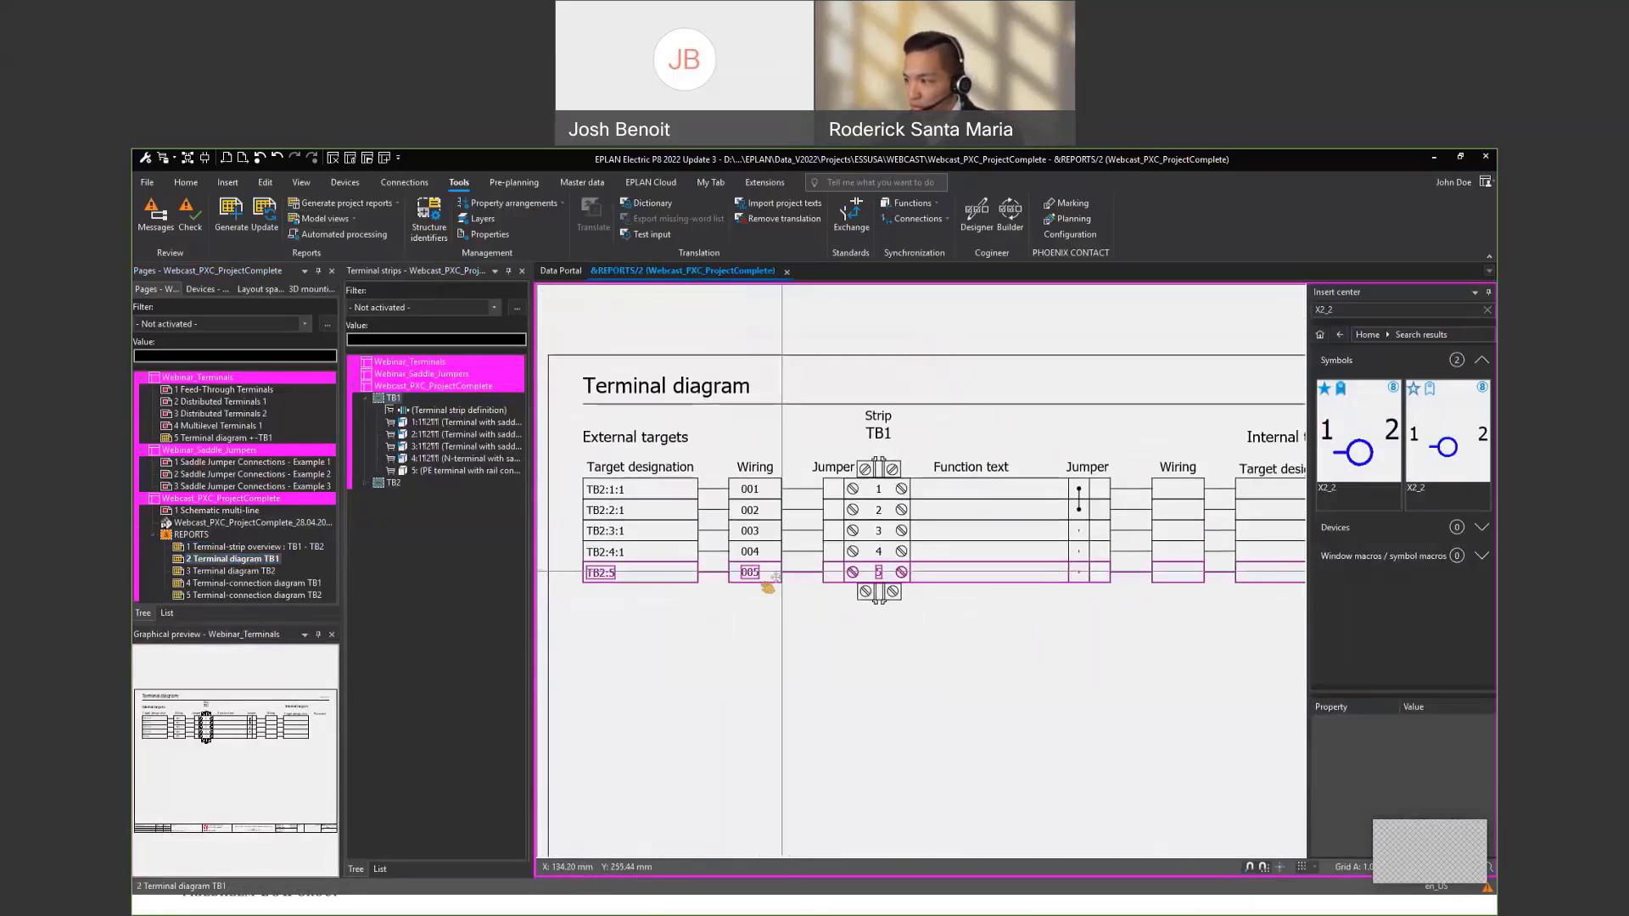
pyautogui.moveTo(768, 586)
pyautogui.mouseDown(button='middle')
pyautogui.moveTo(738, 593)
pyautogui.moveTo(748, 607)
pyautogui.mouseUp(button='middle')
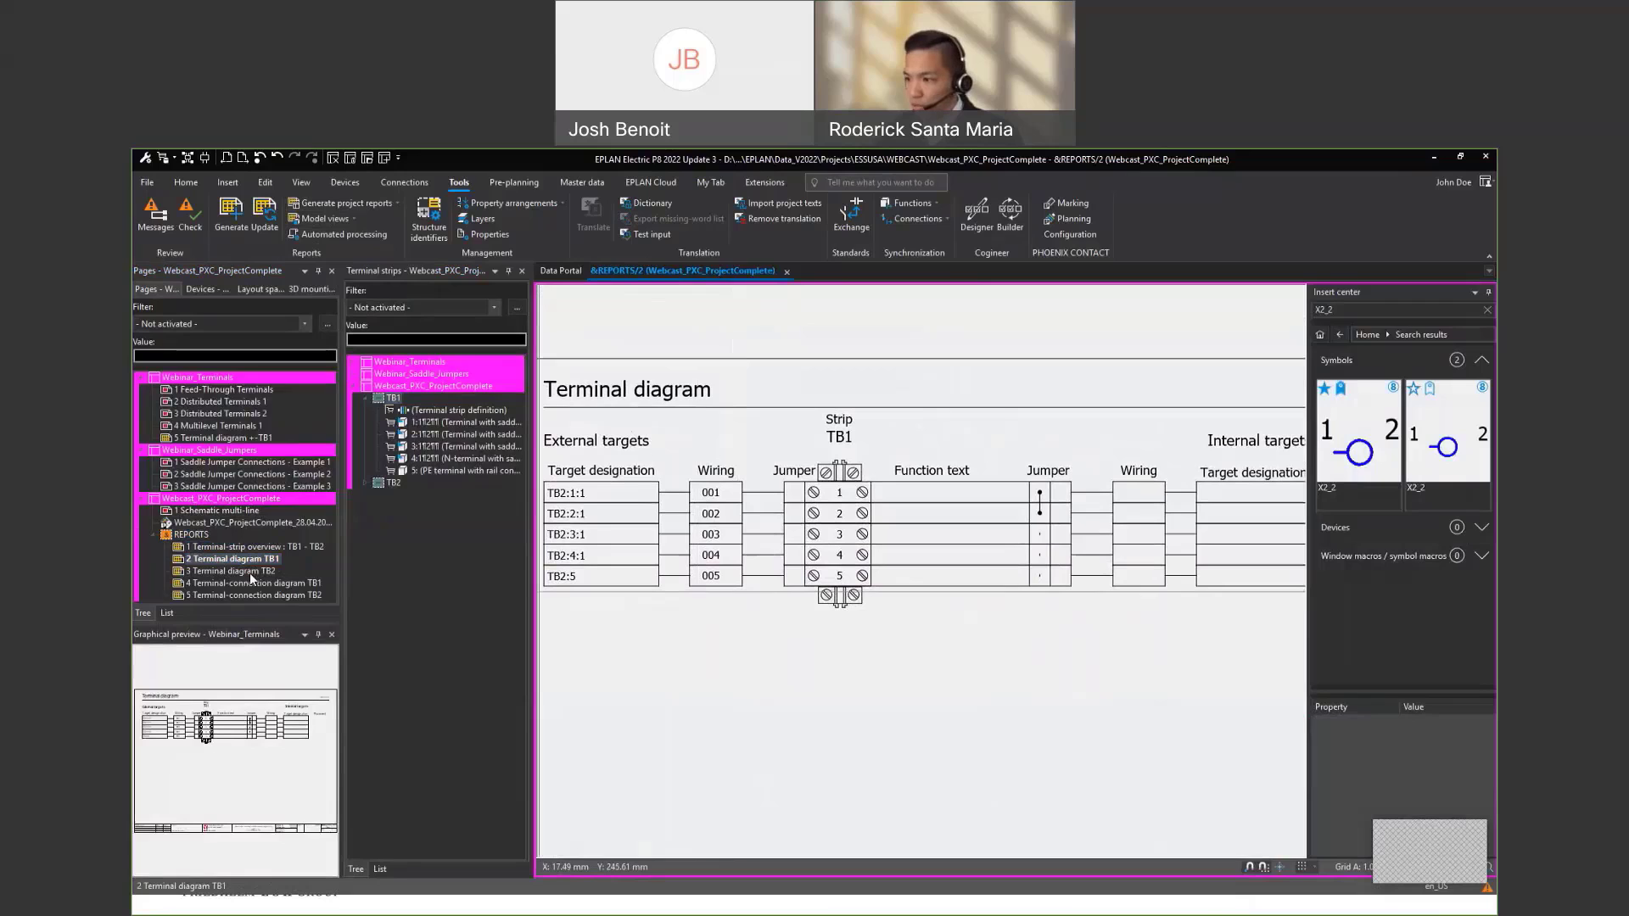
# Open the TB2 terminal diagram, both terminal-connection diagrams, then the terminal-strip overview
pyautogui.doubleClick(251, 573)
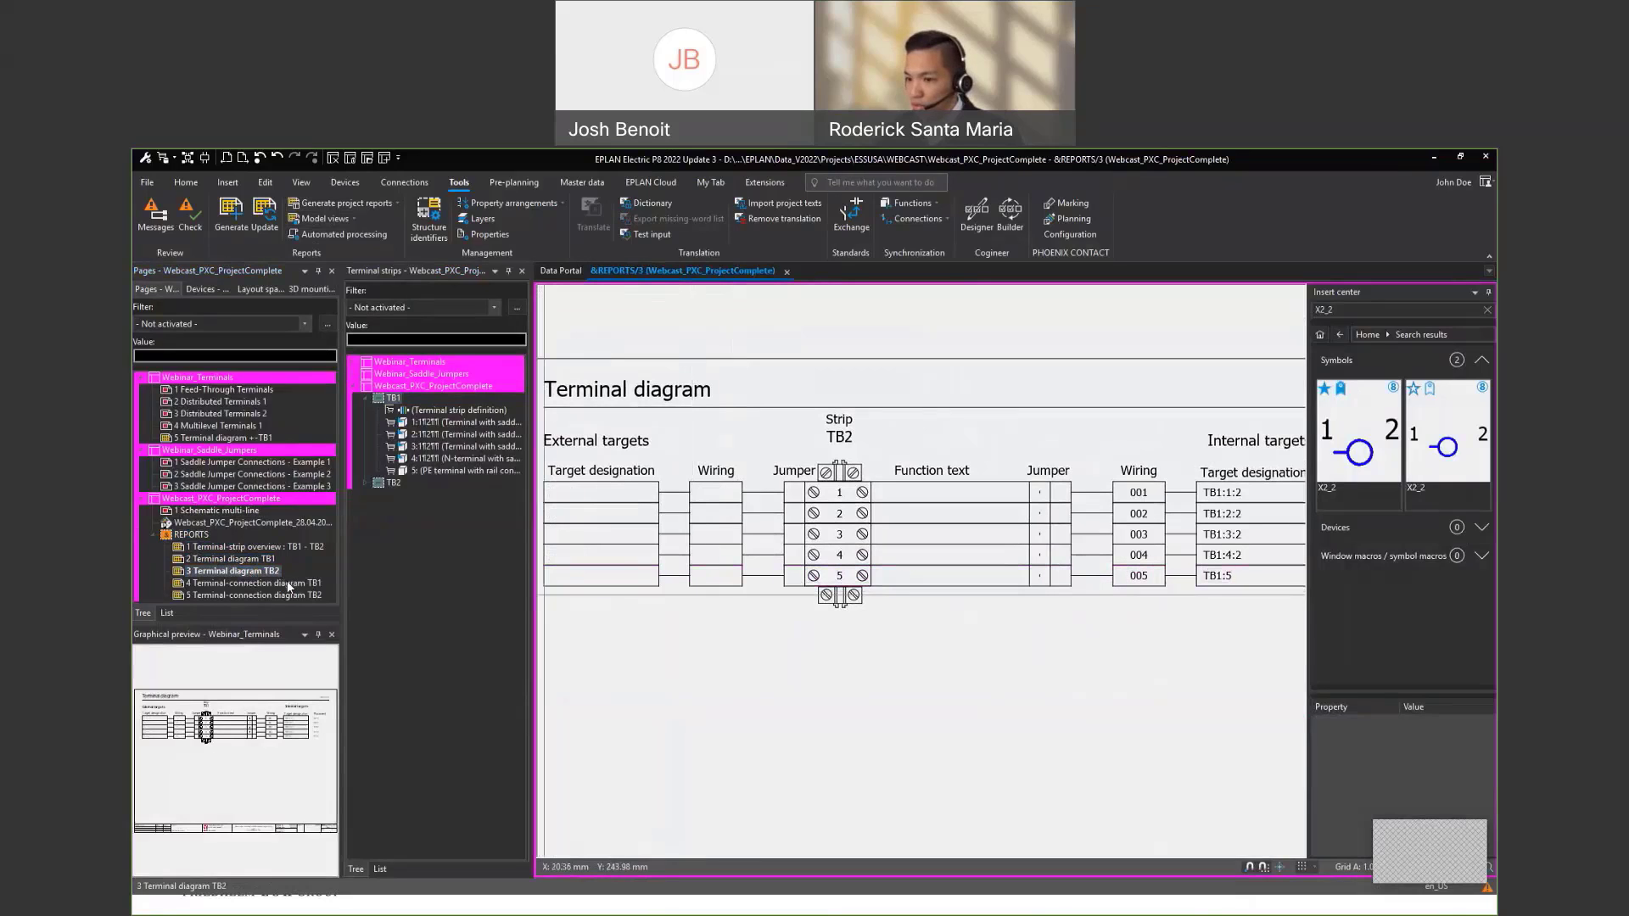
pyautogui.doubleClick(285, 583)
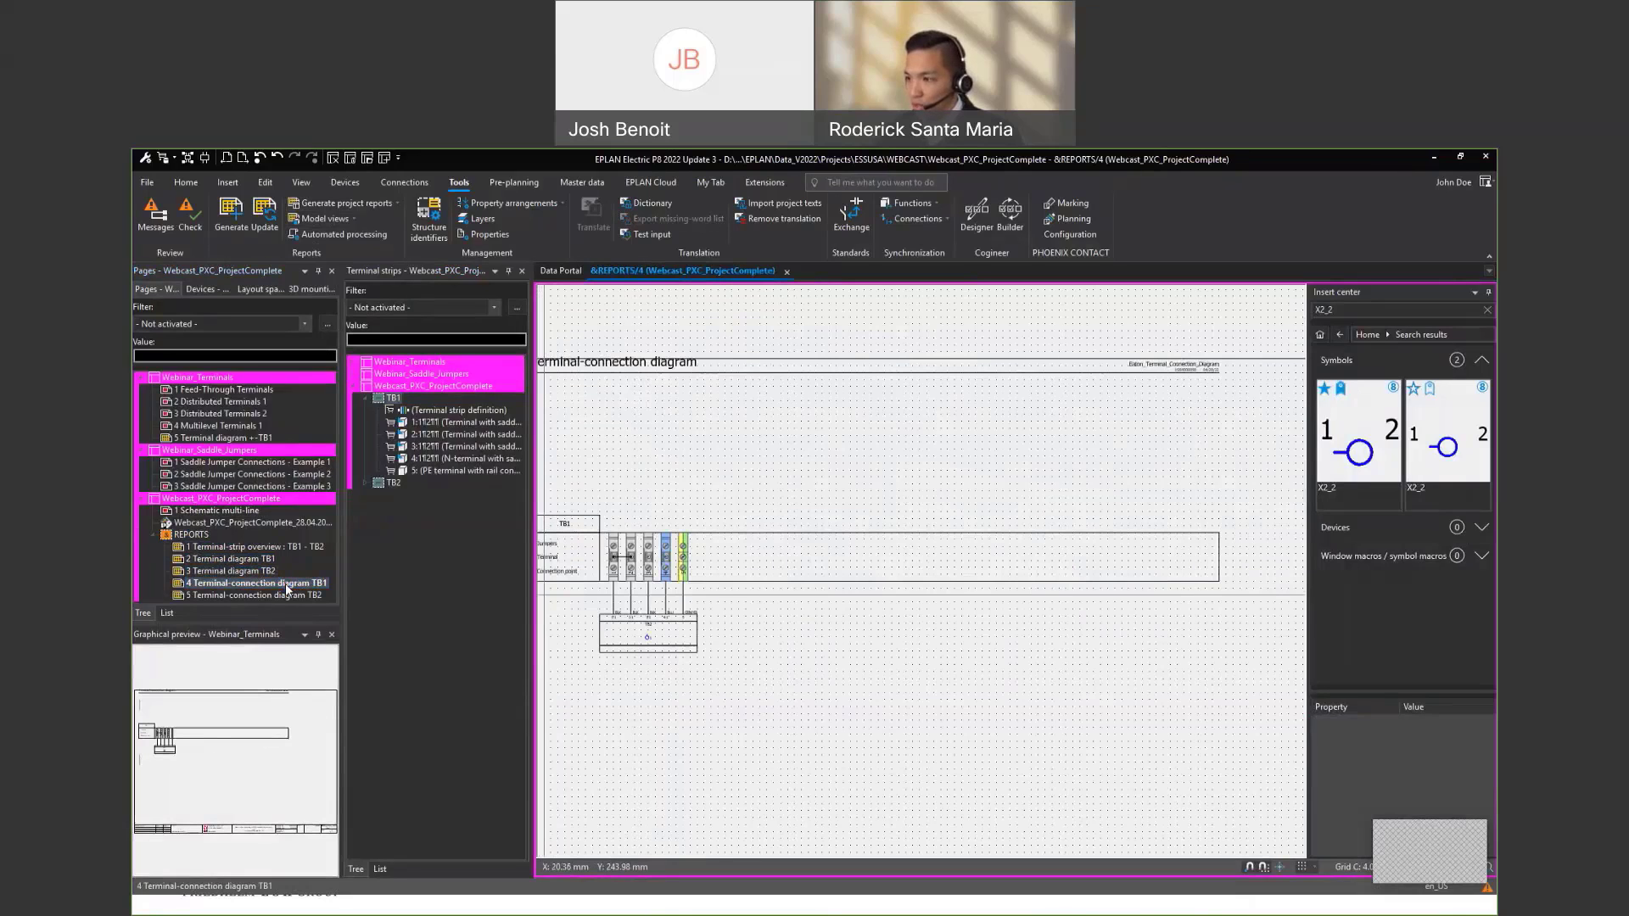
pyautogui.scroll(2, 858, 677)
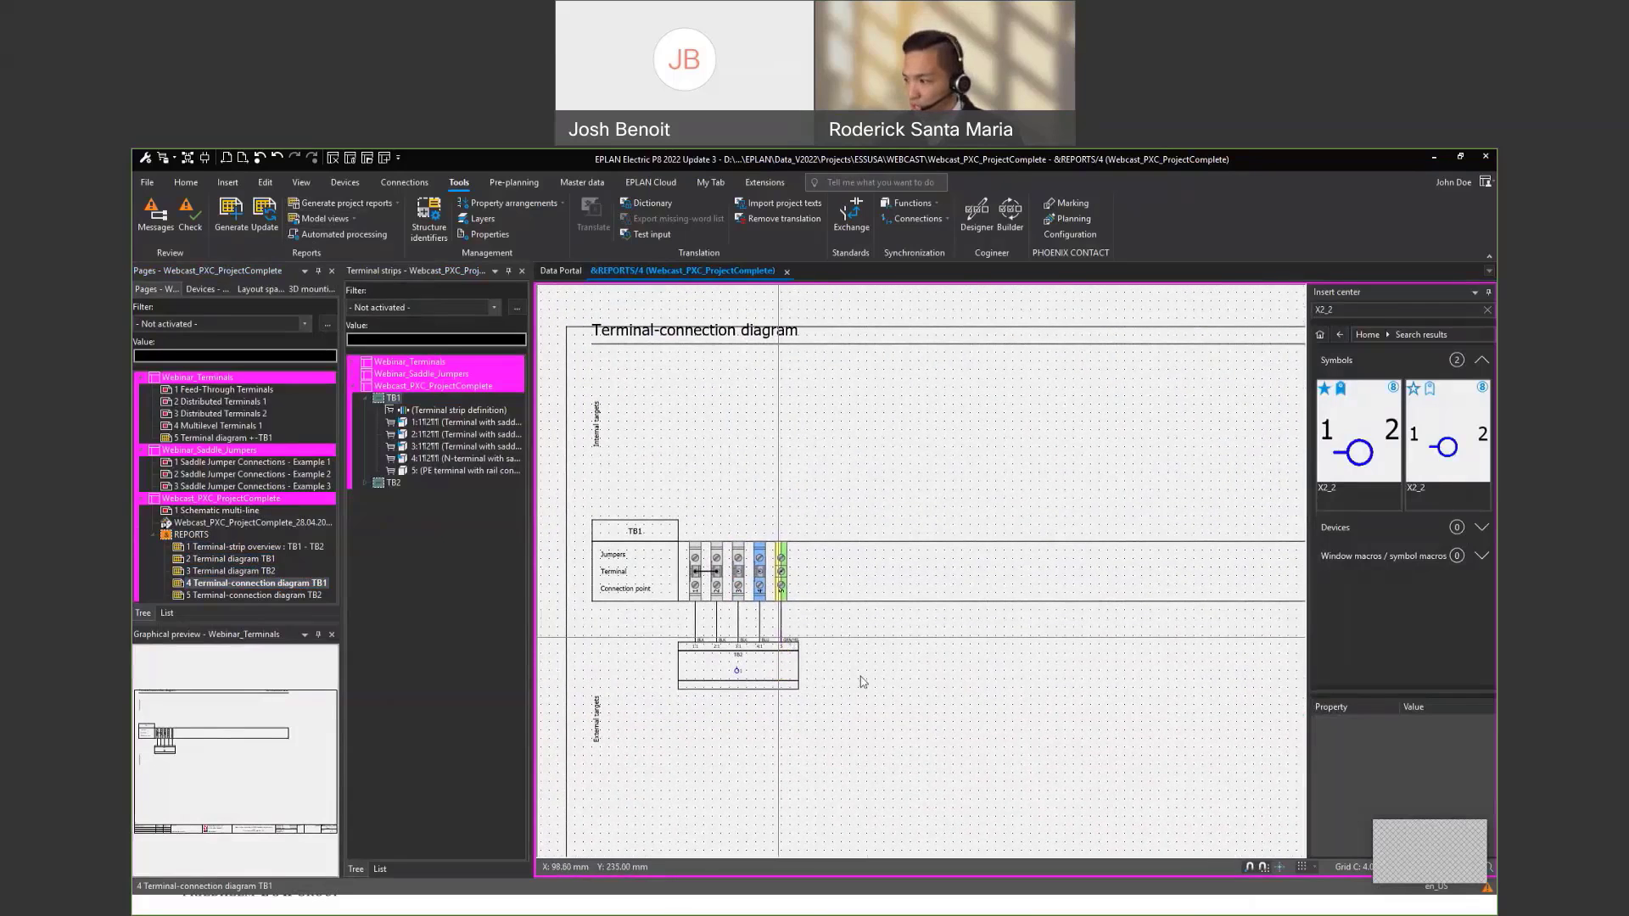
pyautogui.click(1303, 867)
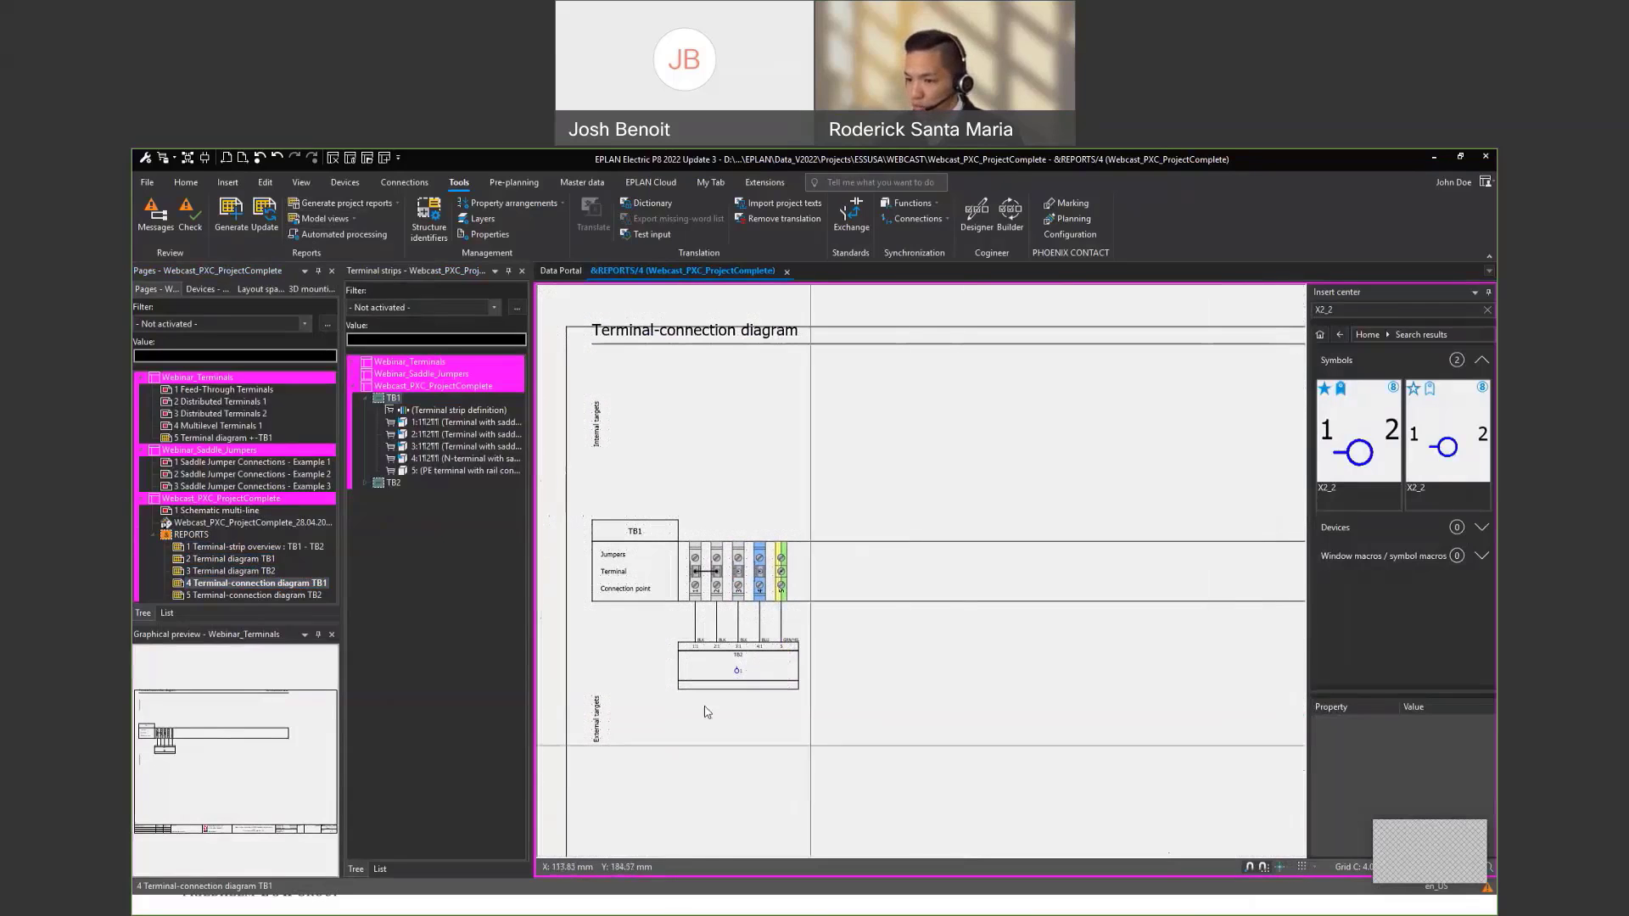
pyautogui.doubleClick(266, 595)
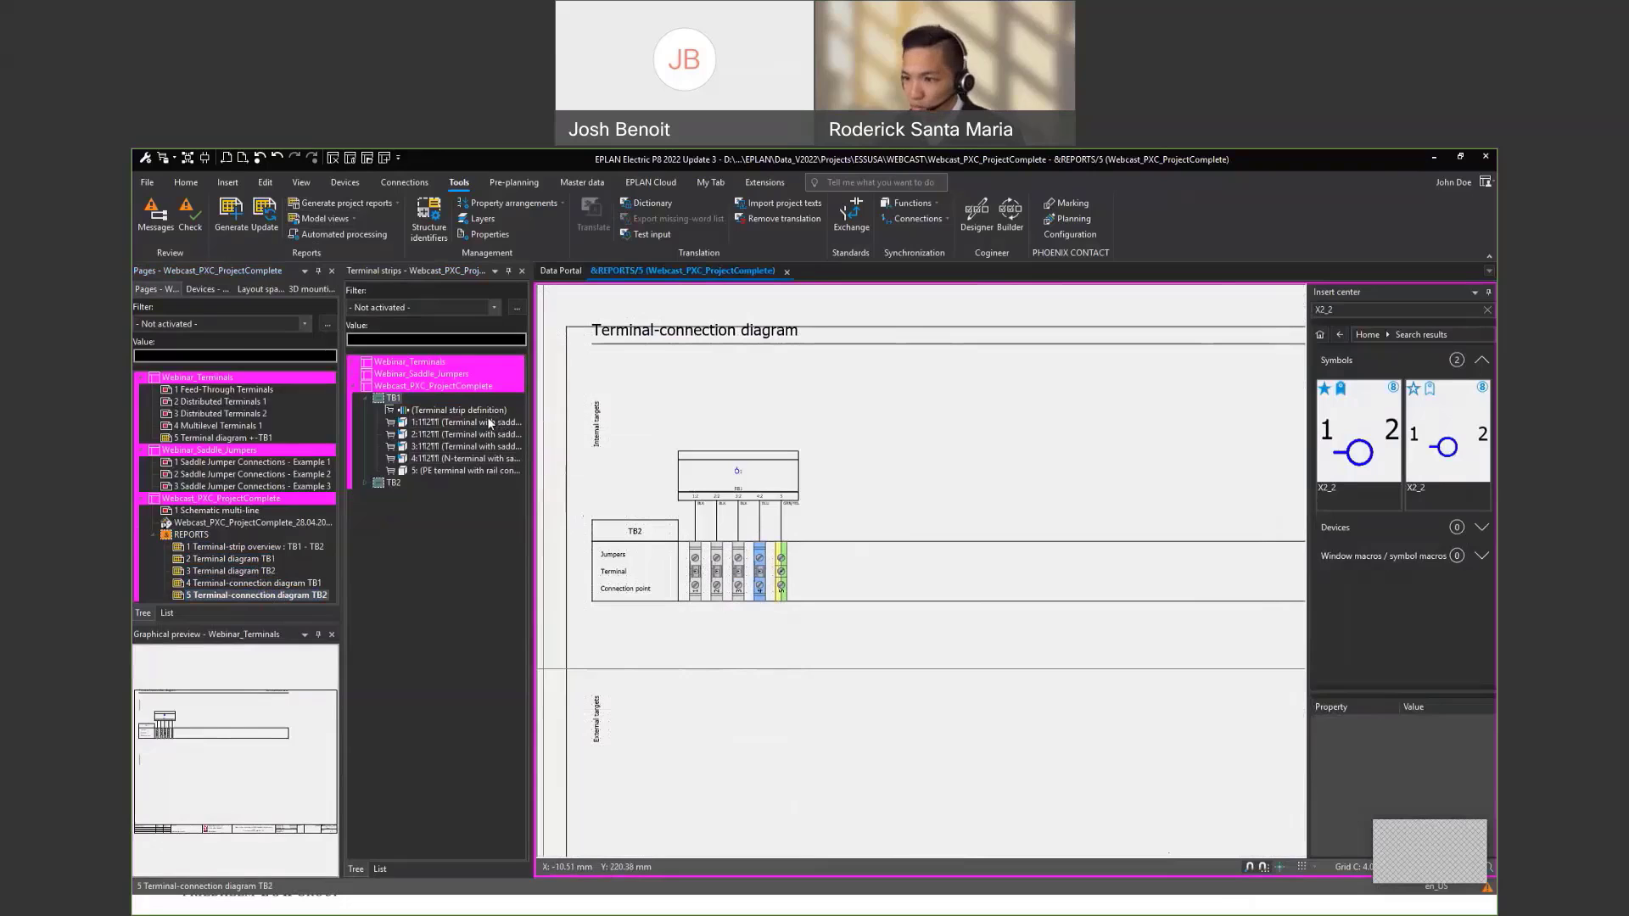
pyautogui.doubleClick(272, 547)
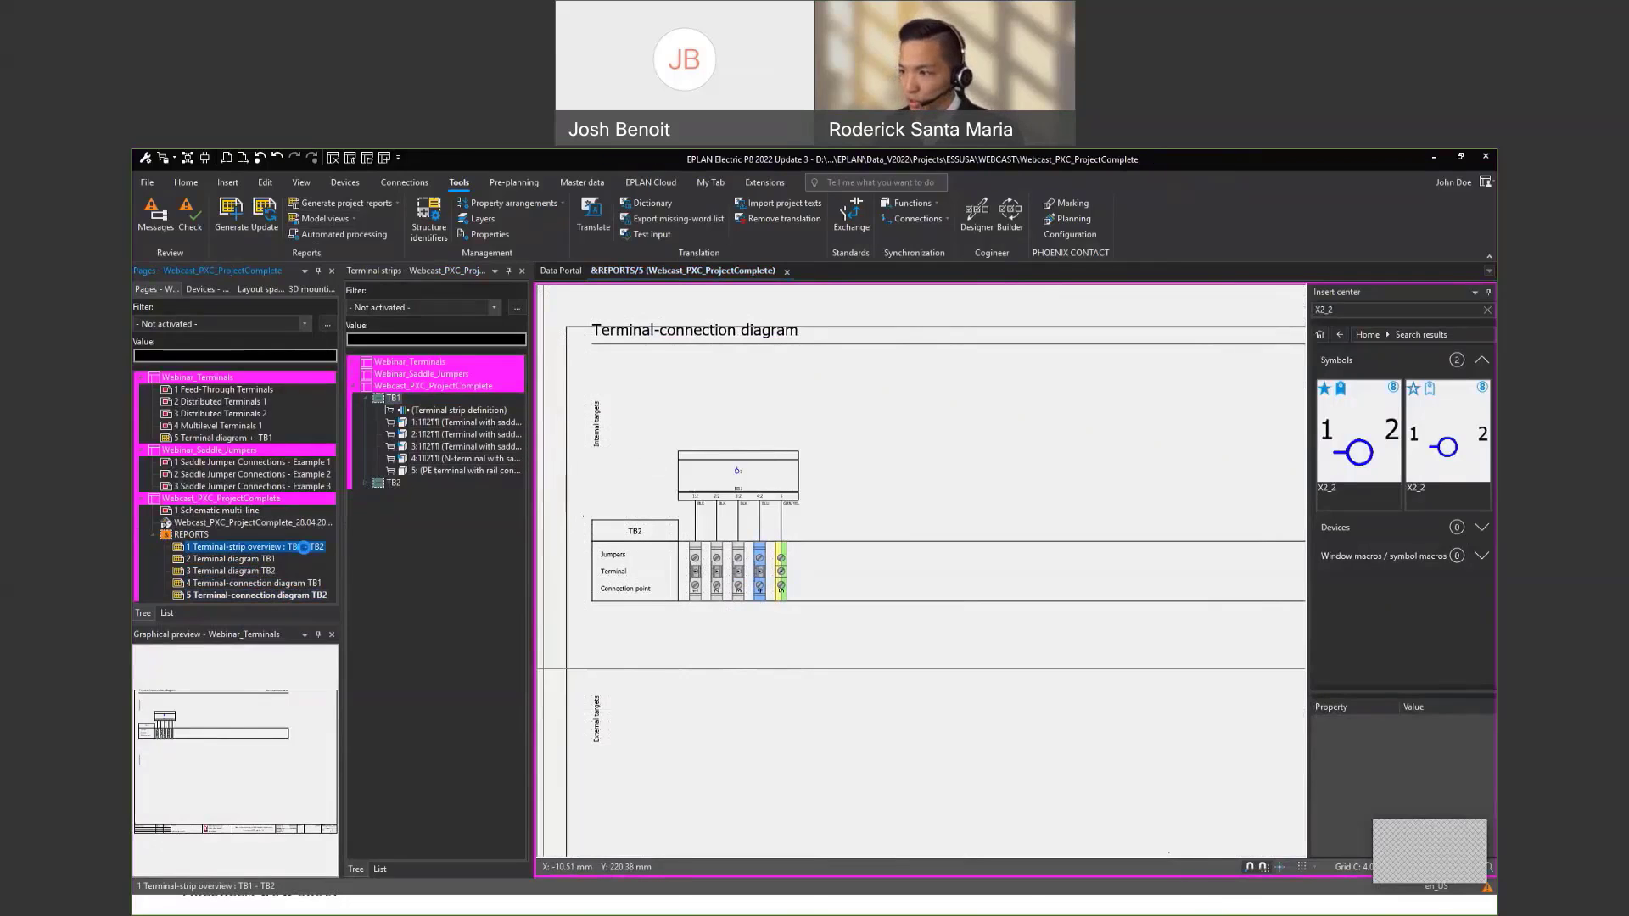
# Set TB1's strip definition function text to '120 VAC Power Distribution 1', selecting it for copying
pyautogui.click(432, 416)
pyautogui.click(365, 482)
pyautogui.click(455, 411)
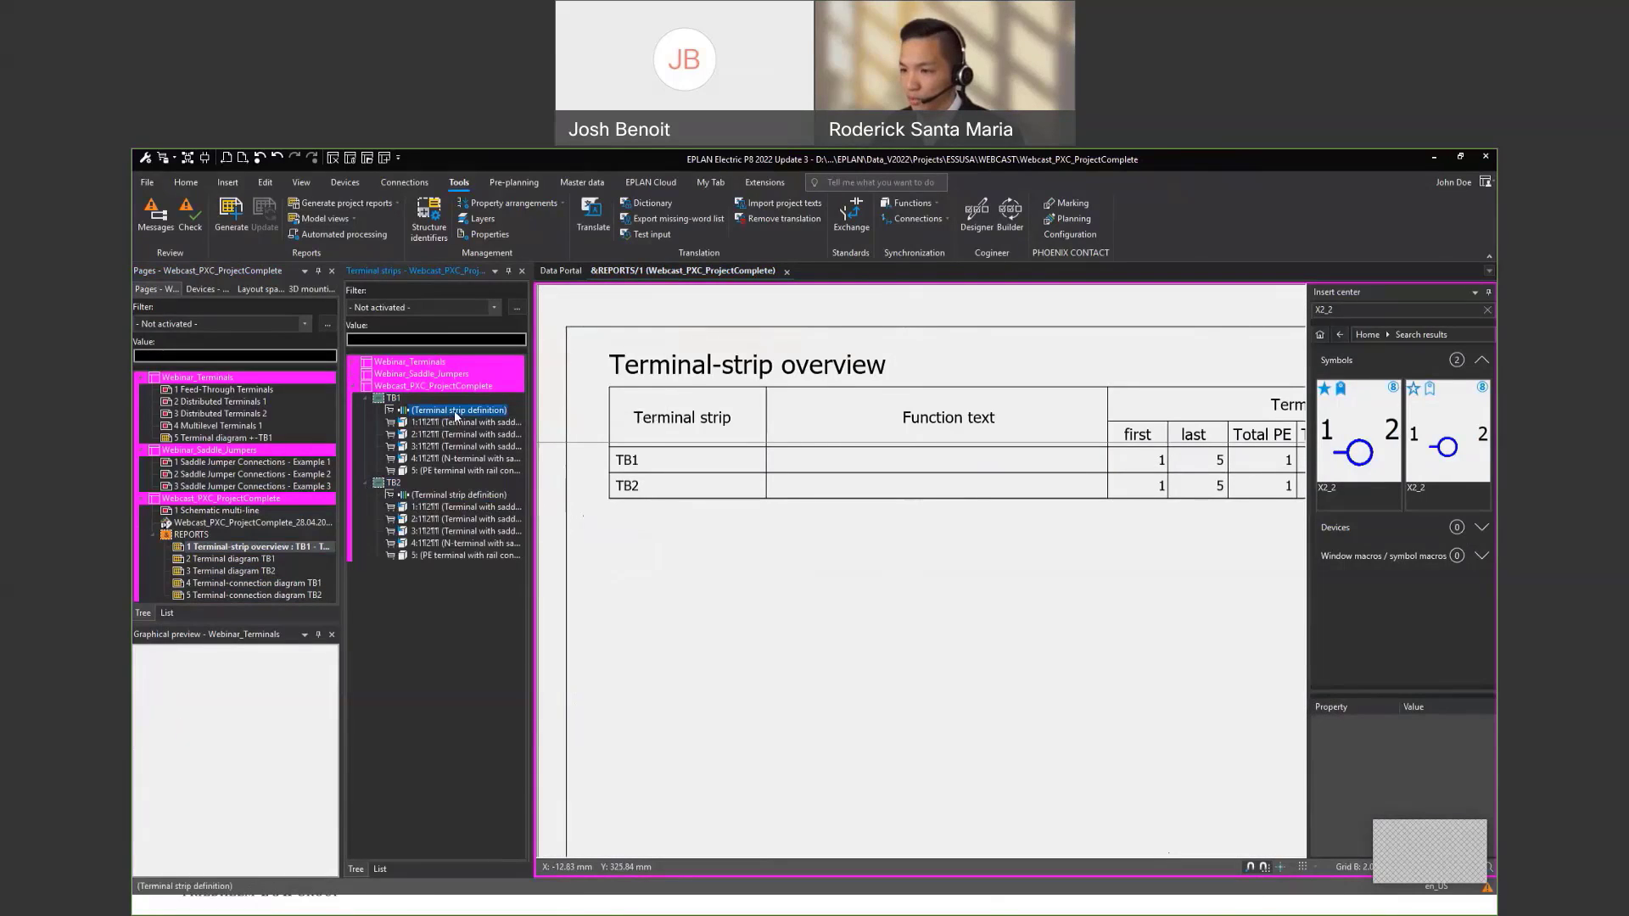
pyautogui.rightClick(455, 411)
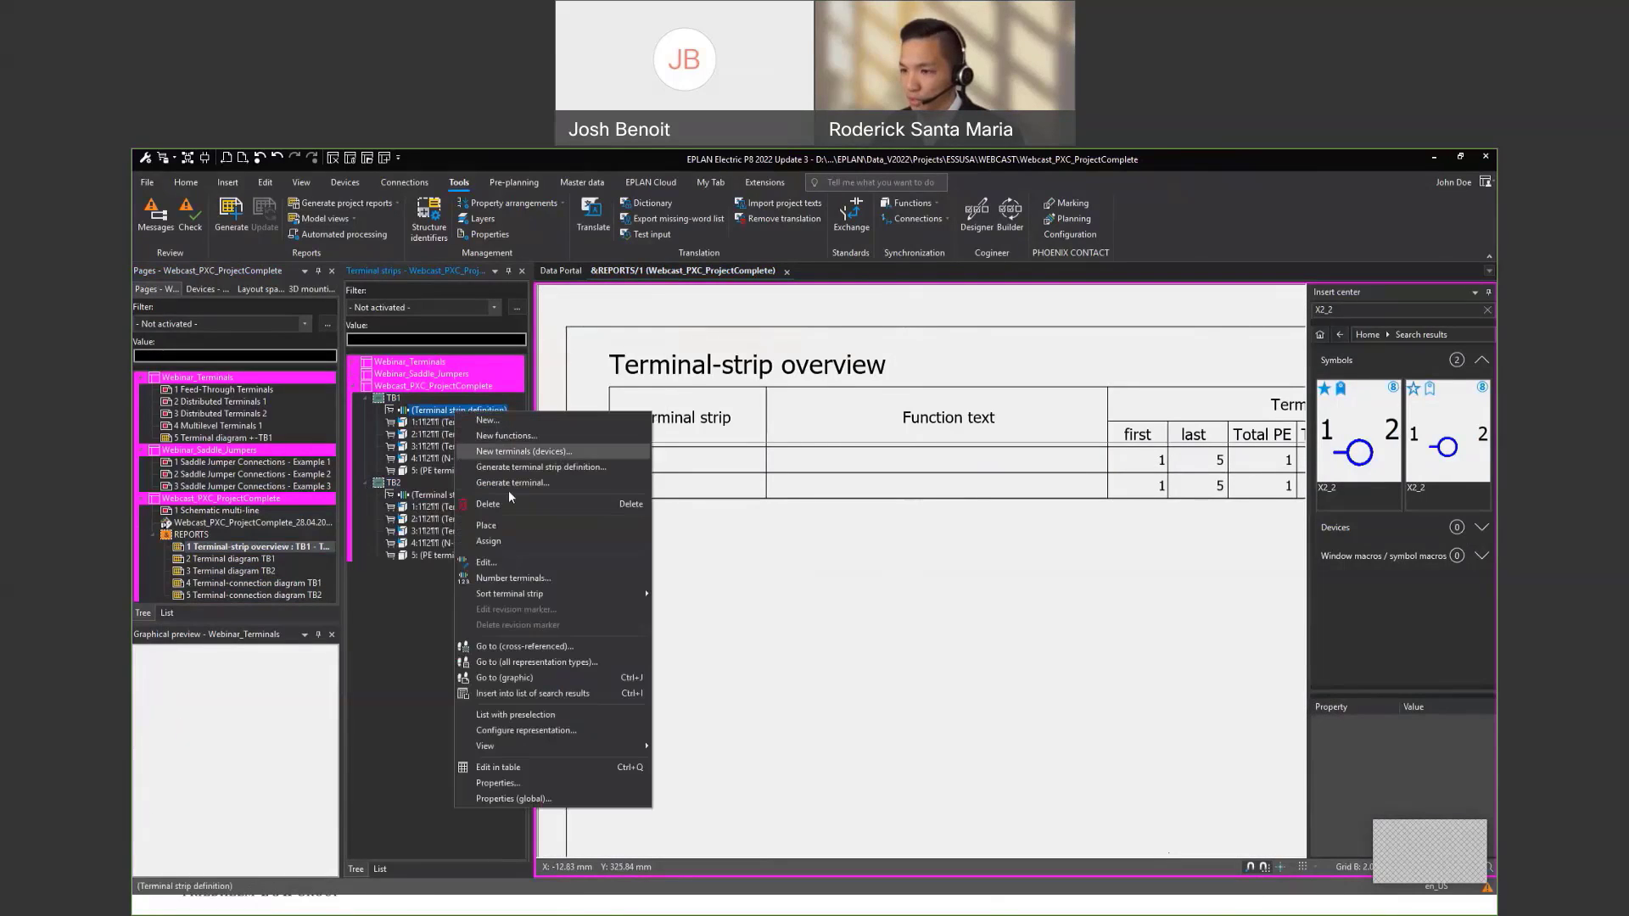
pyautogui.click(512, 782)
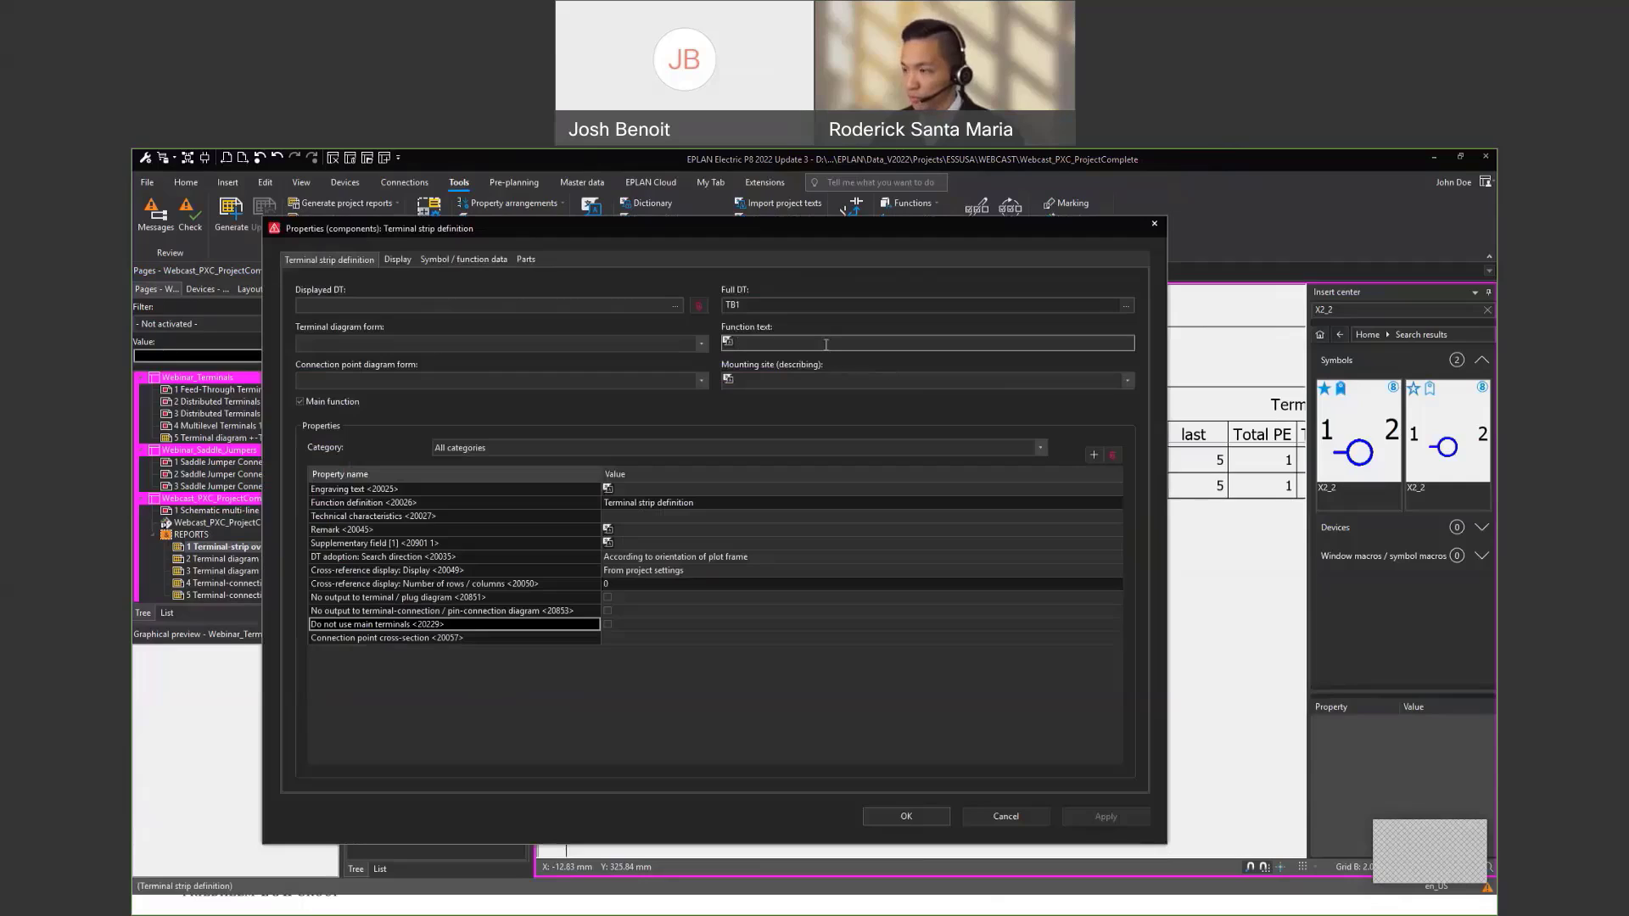
pyautogui.write('120 VAC')
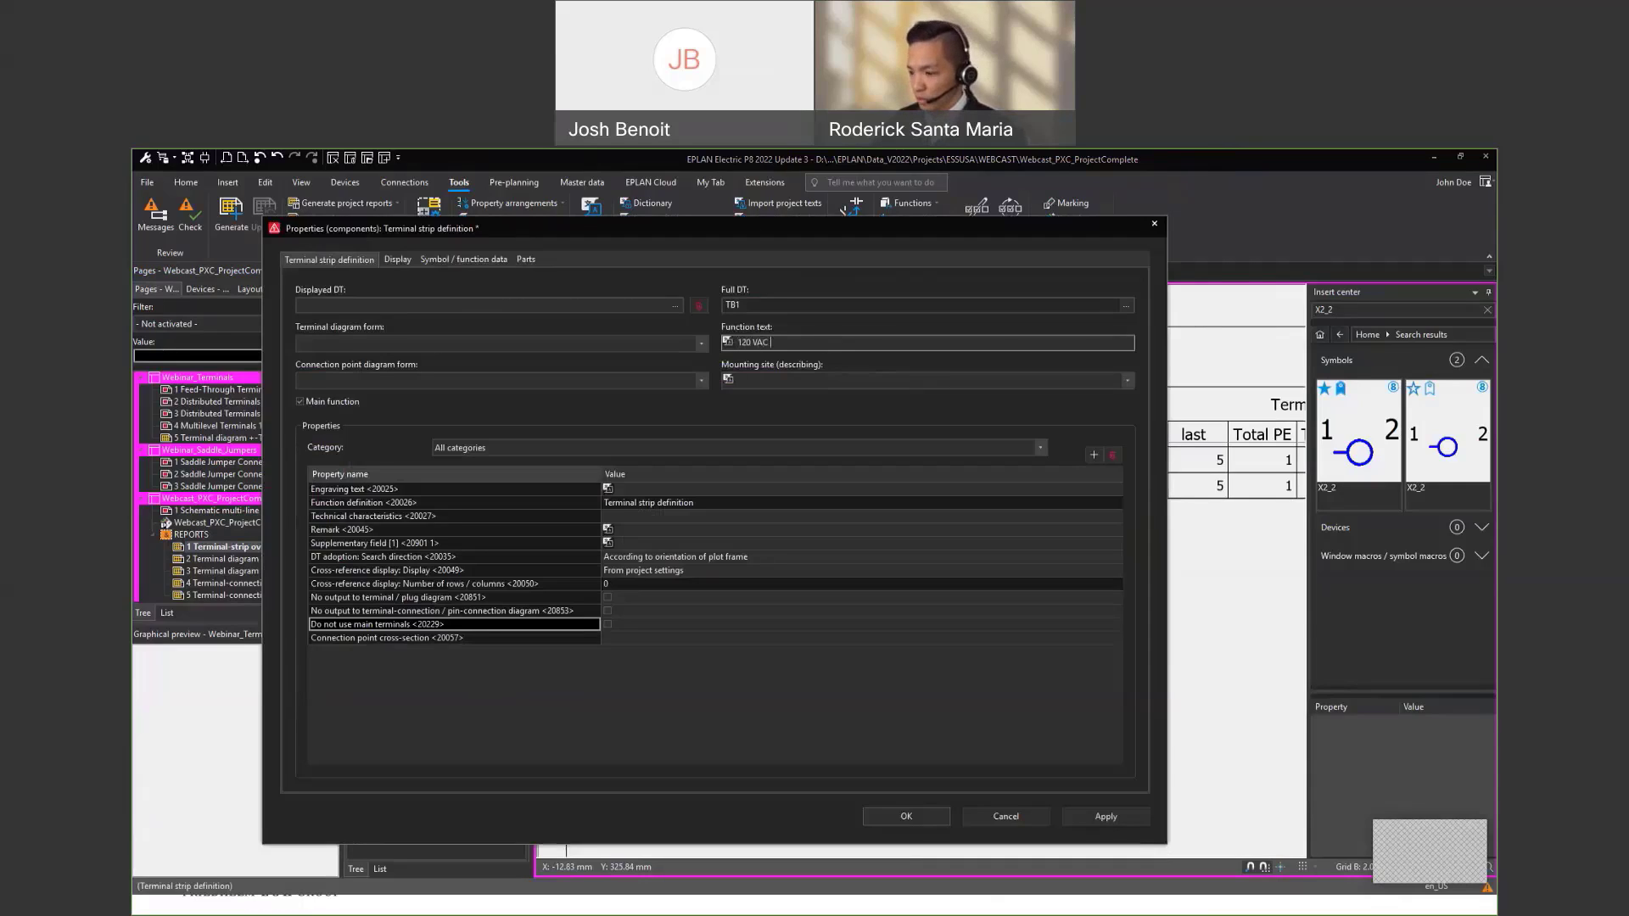
pyautogui.write(' Power')
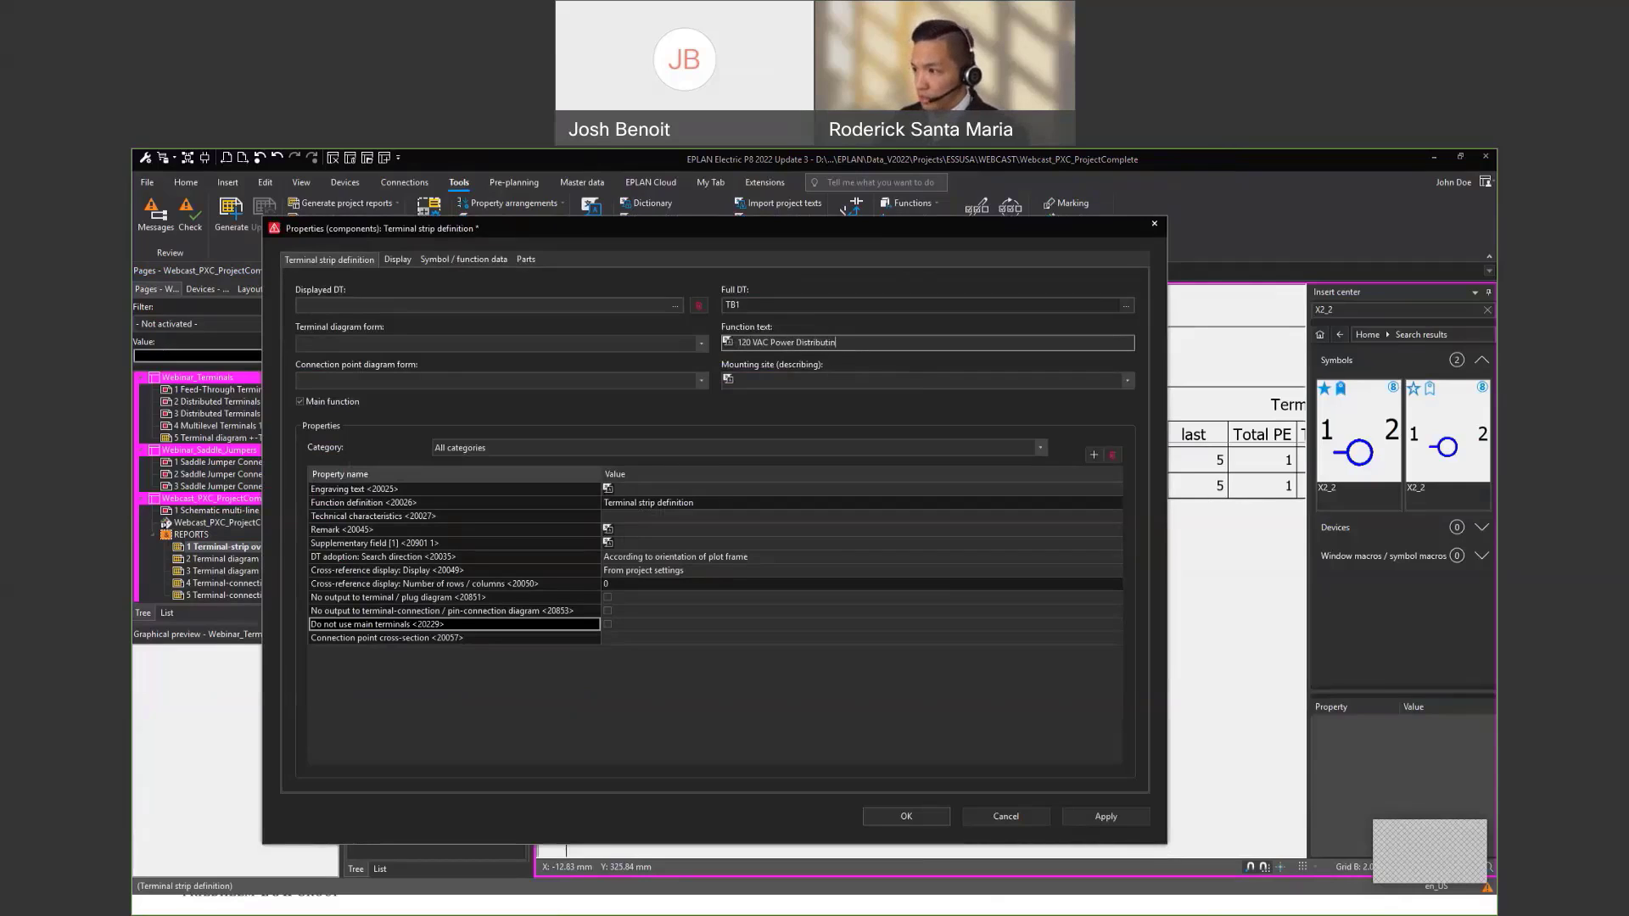
pyautogui.write(' Distribution 1')
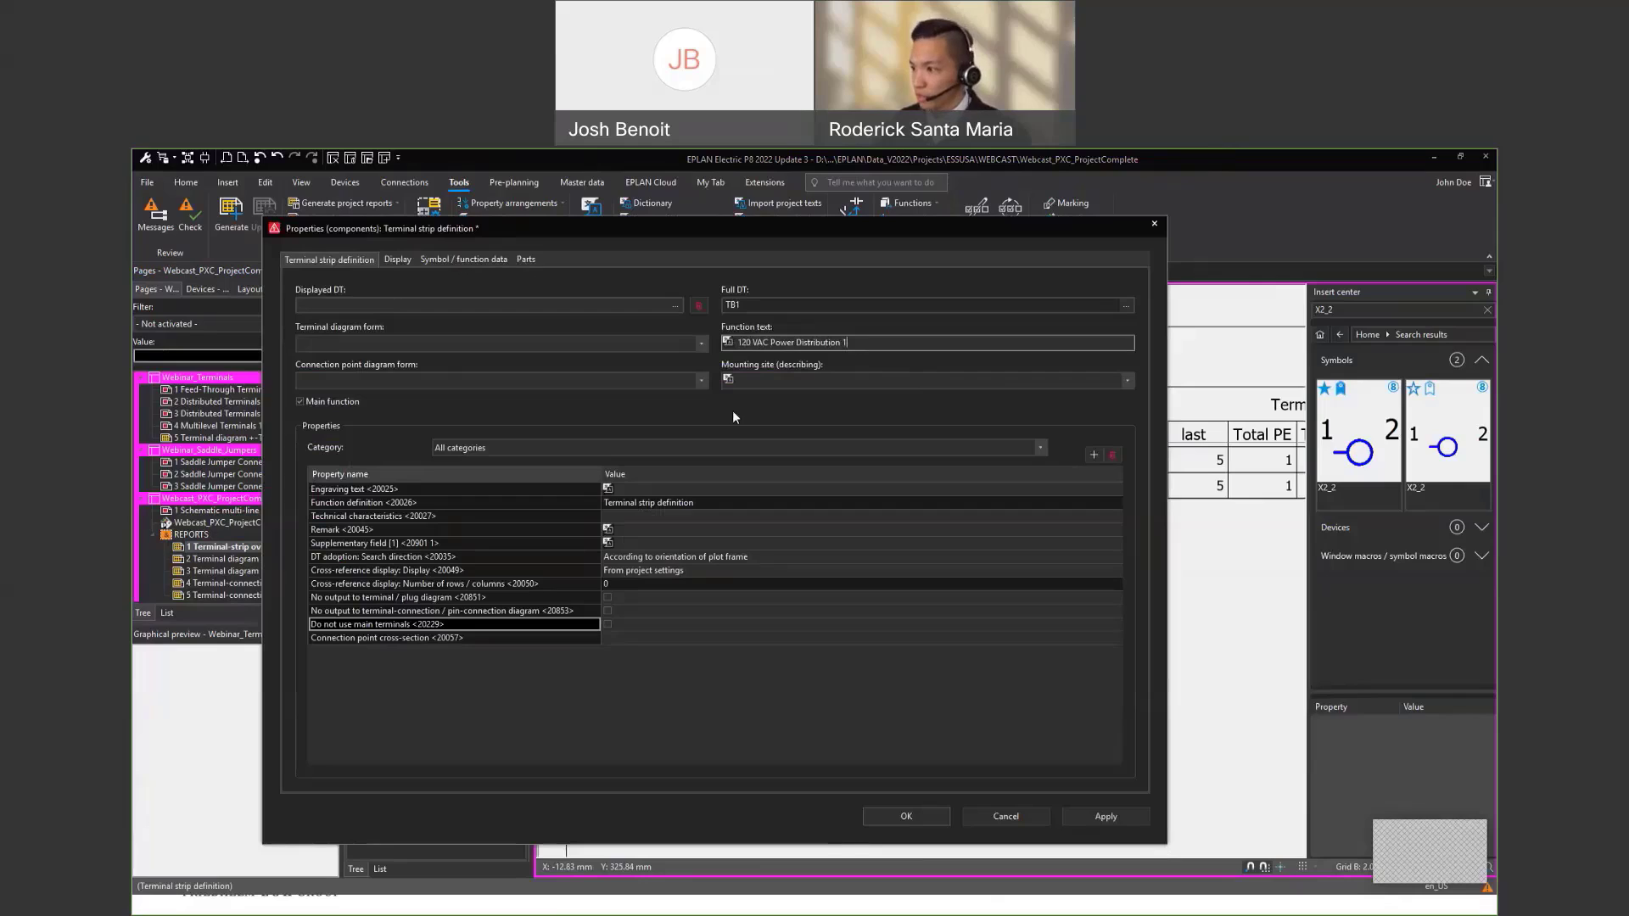
pyautogui.hotkey('ctrl', 'a')
pyautogui.hotkey('ctrl', 'c')
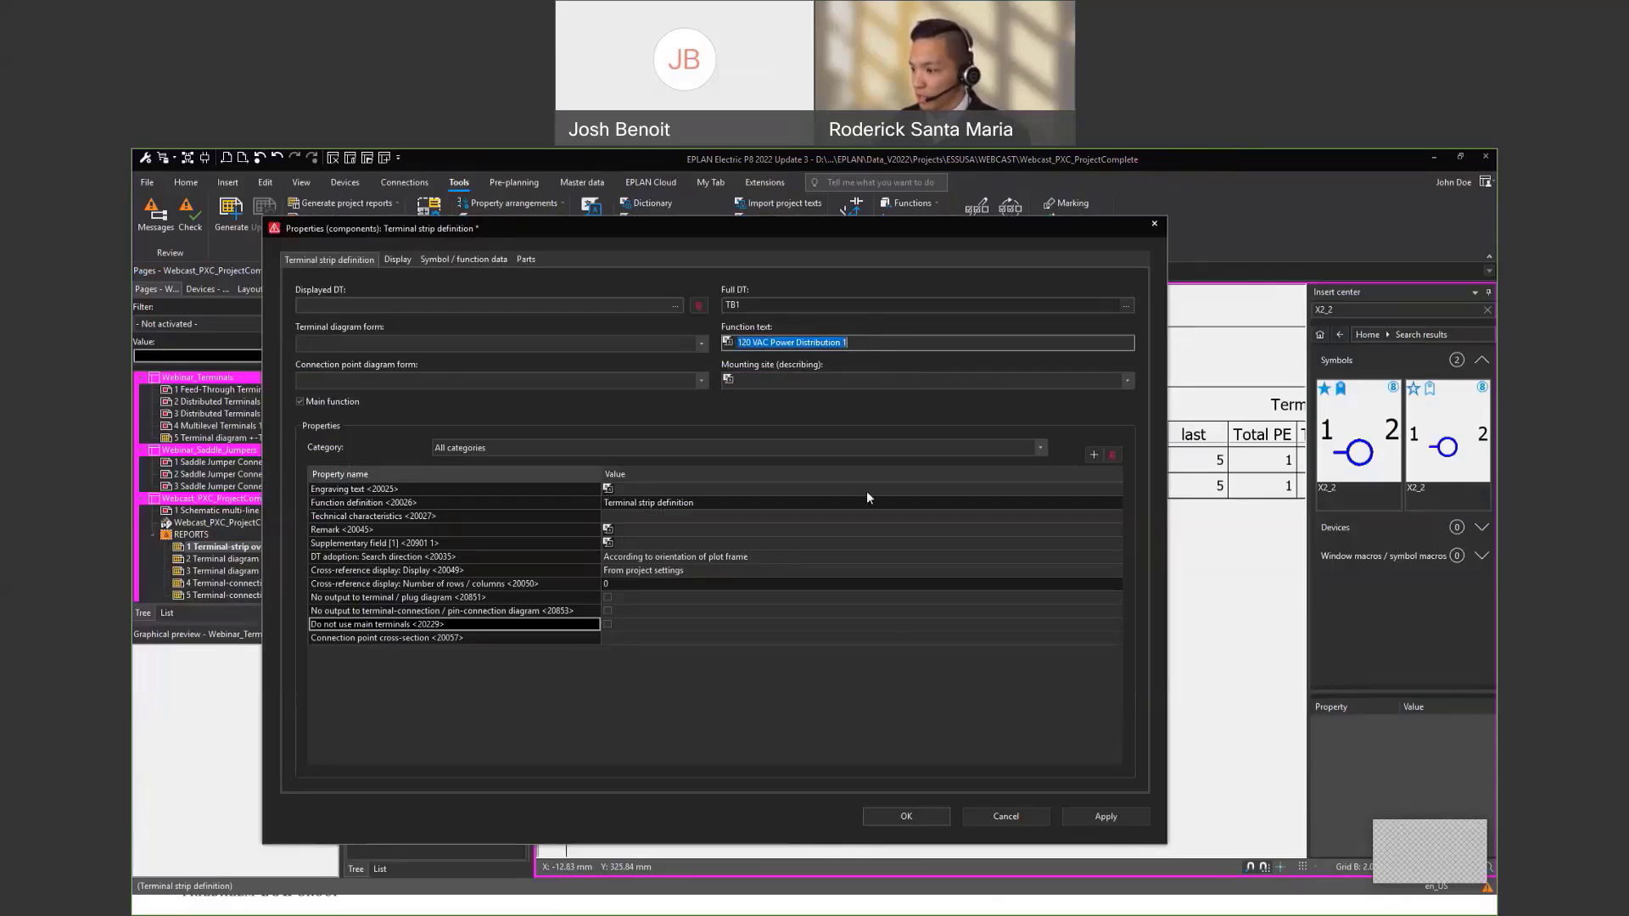
pyautogui.click(933, 816)
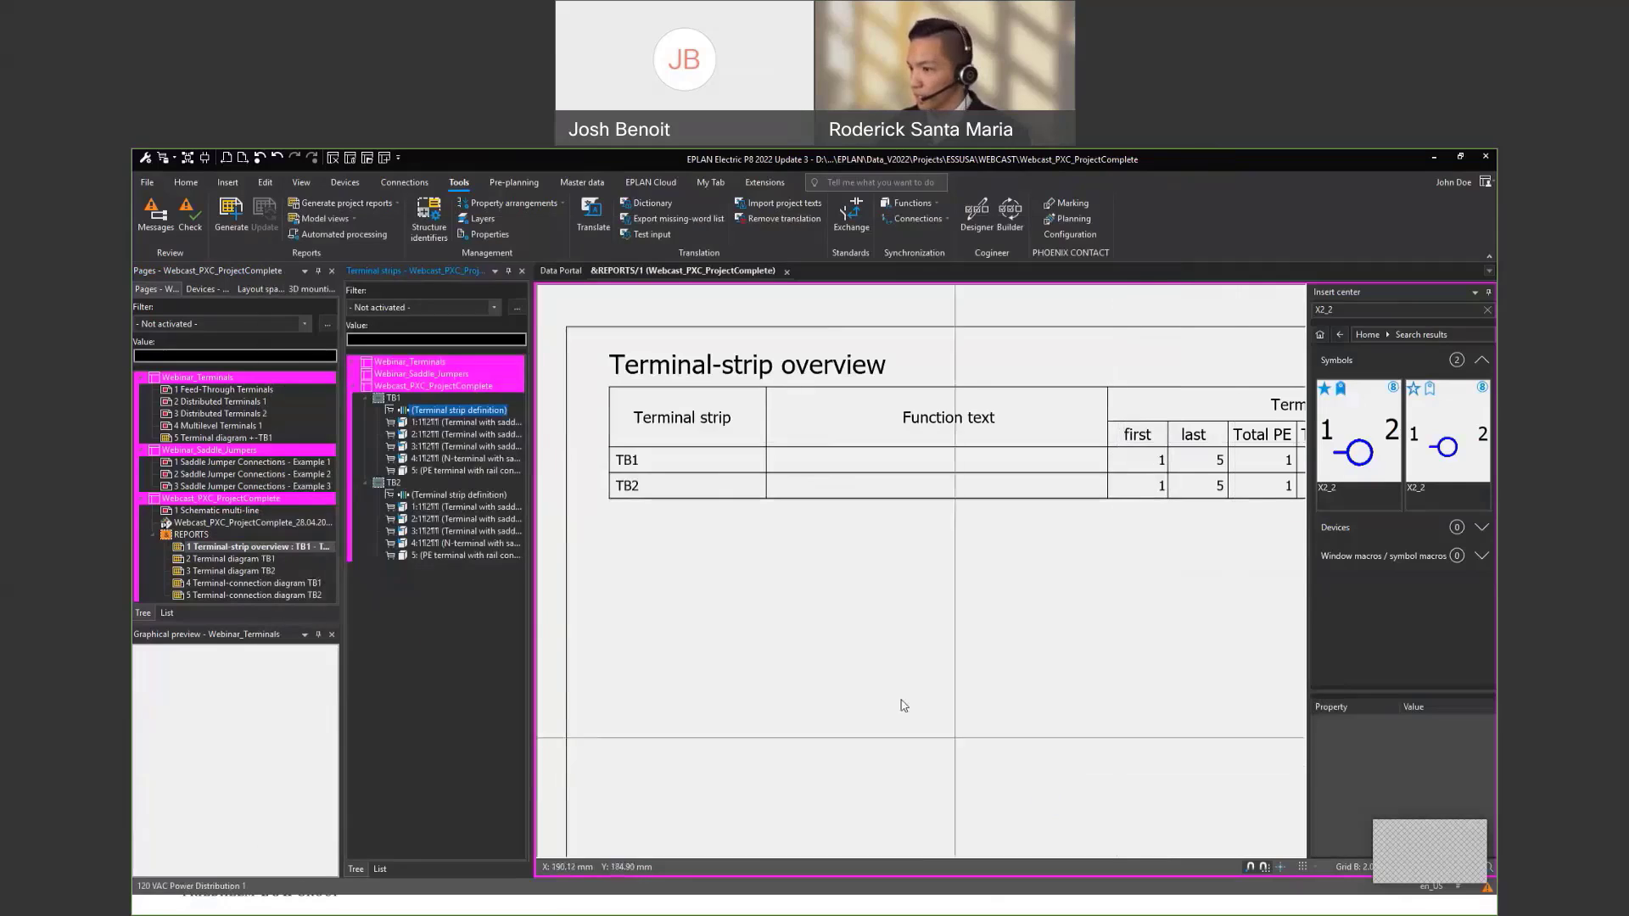
# Paste the function text into TB2's strip definition properties and confirm
pyautogui.rightClick(429, 496)
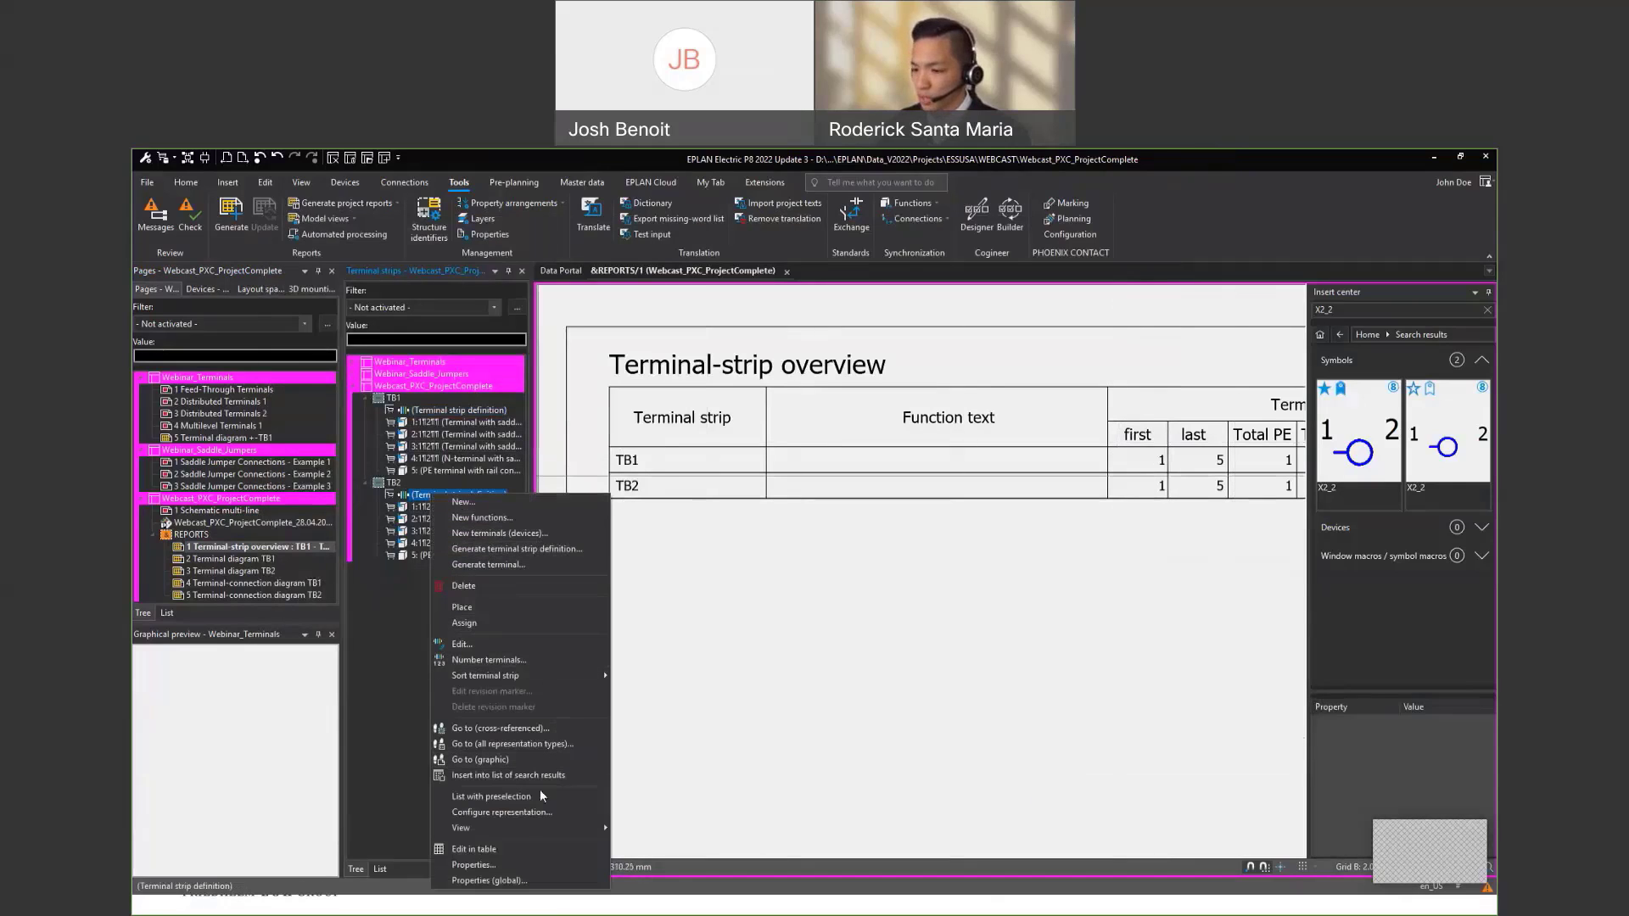
pyautogui.click(502, 863)
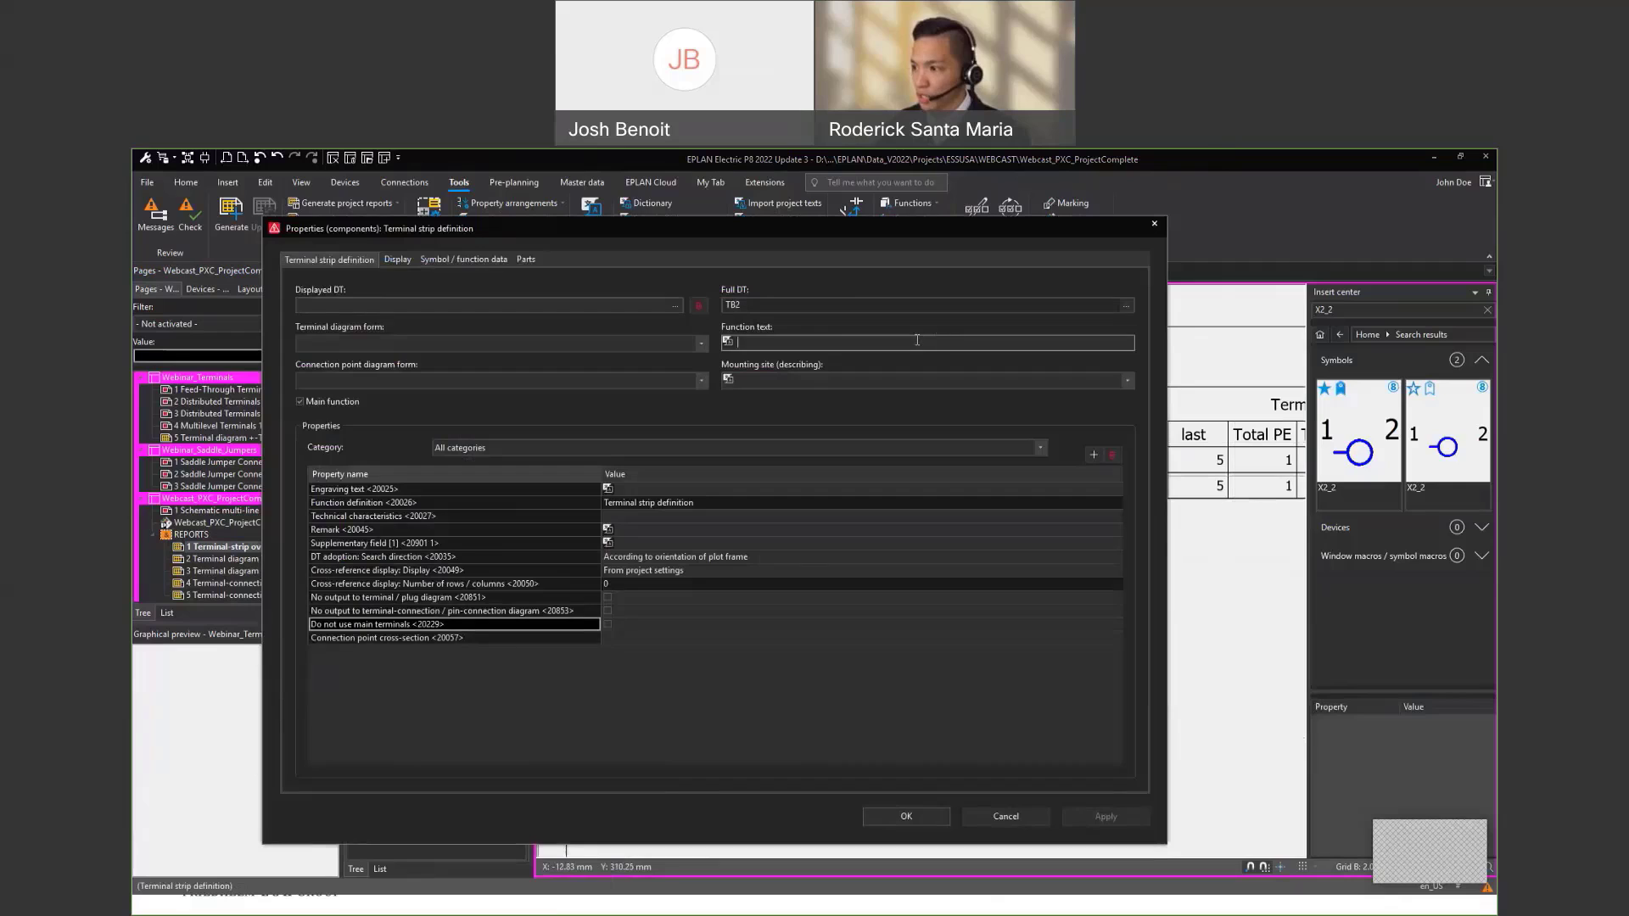
pyautogui.hotkey('ctrl', 'v')
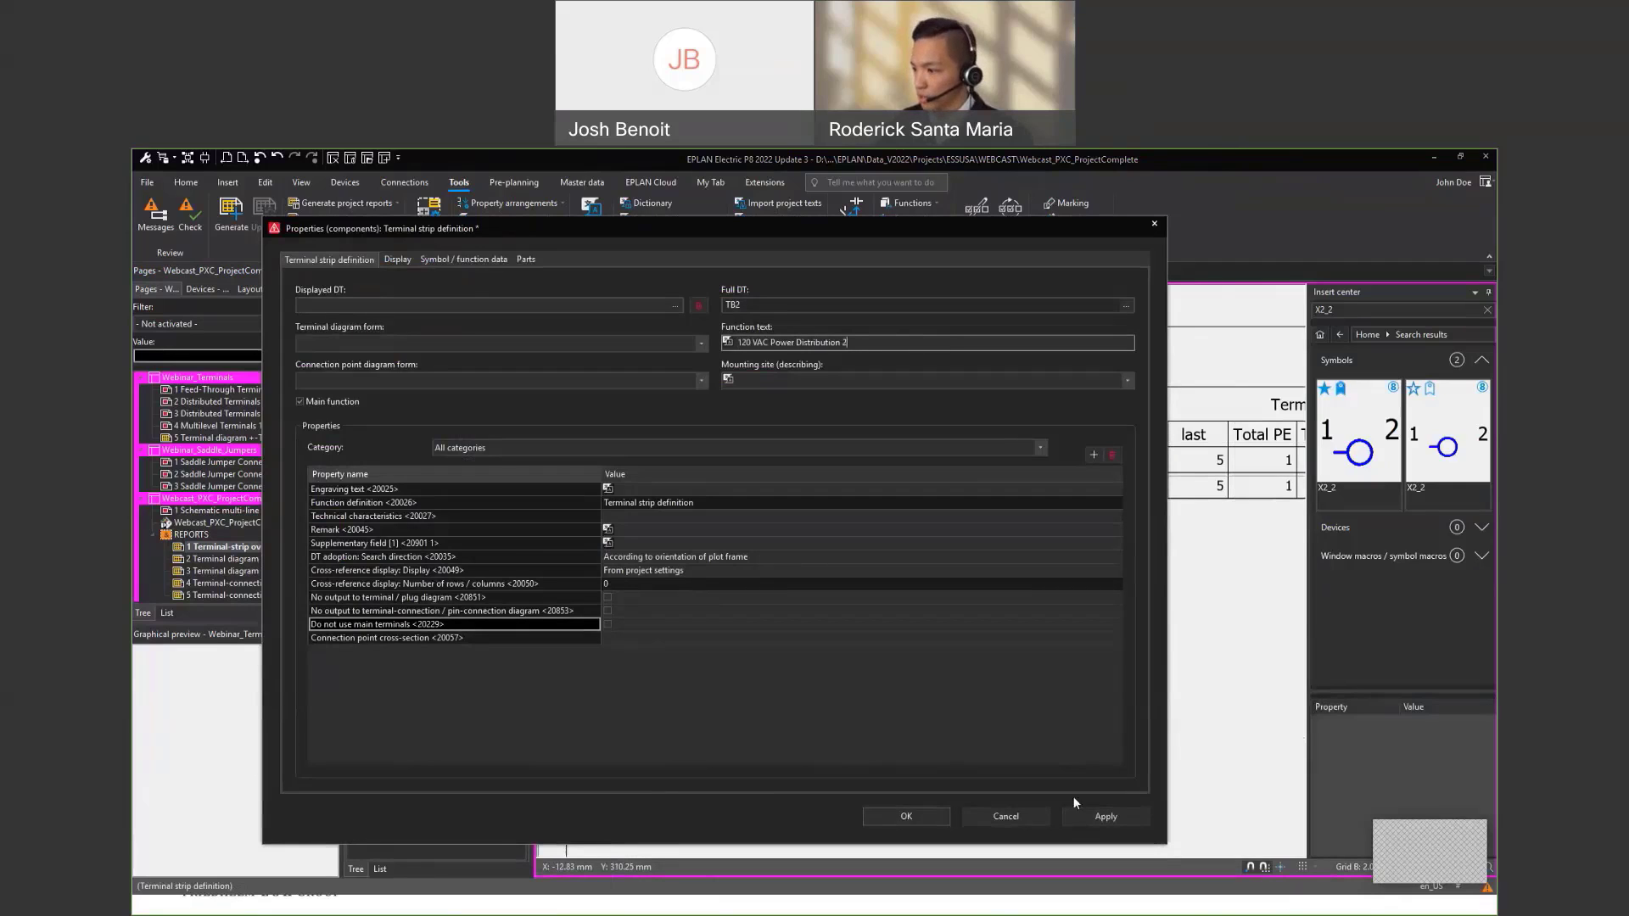
pyautogui.click(906, 816)
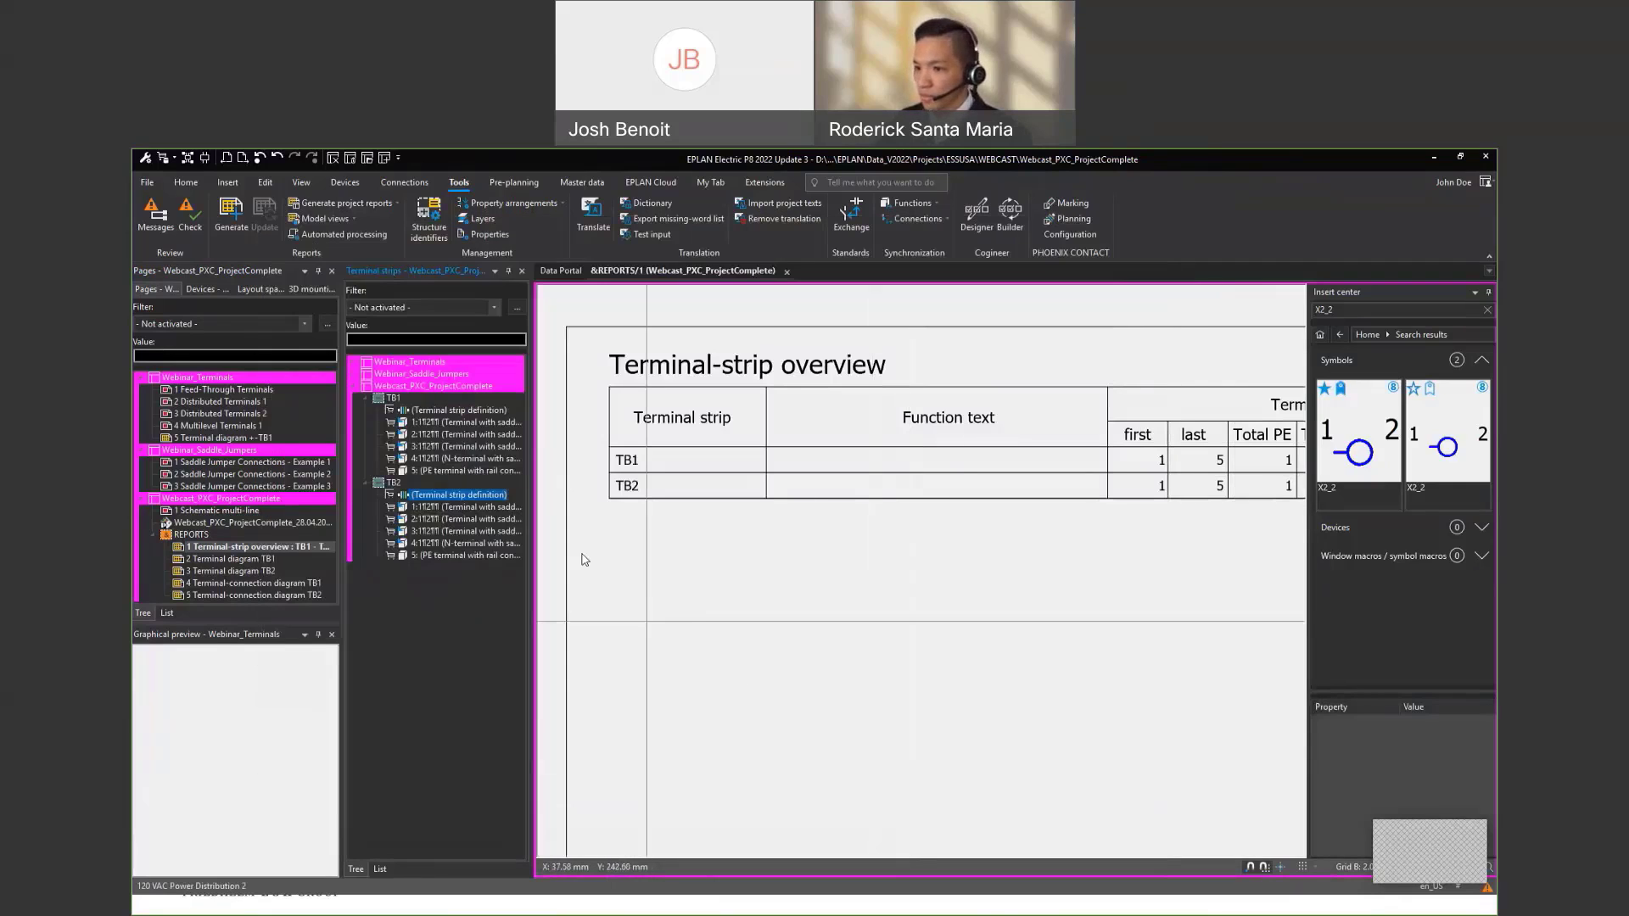
# Update the Webcast_PXC_ProjectComplete reports so the overview shows both function texts
pyautogui.click(227, 499)
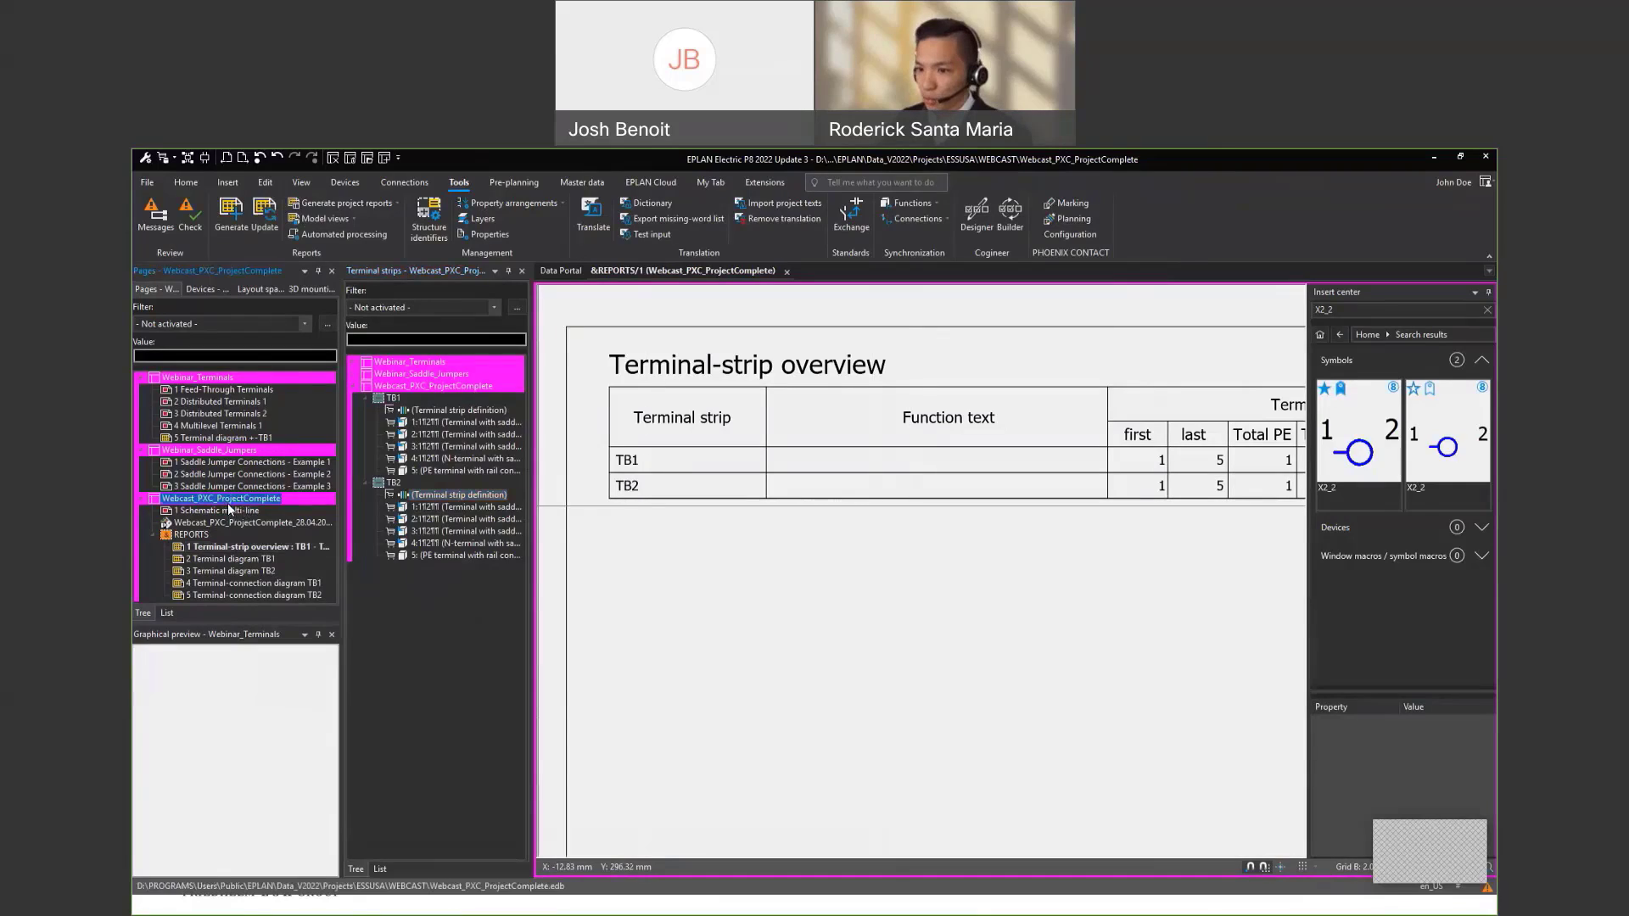
pyautogui.click(262, 222)
pyautogui.scroll(2, 941, 461)
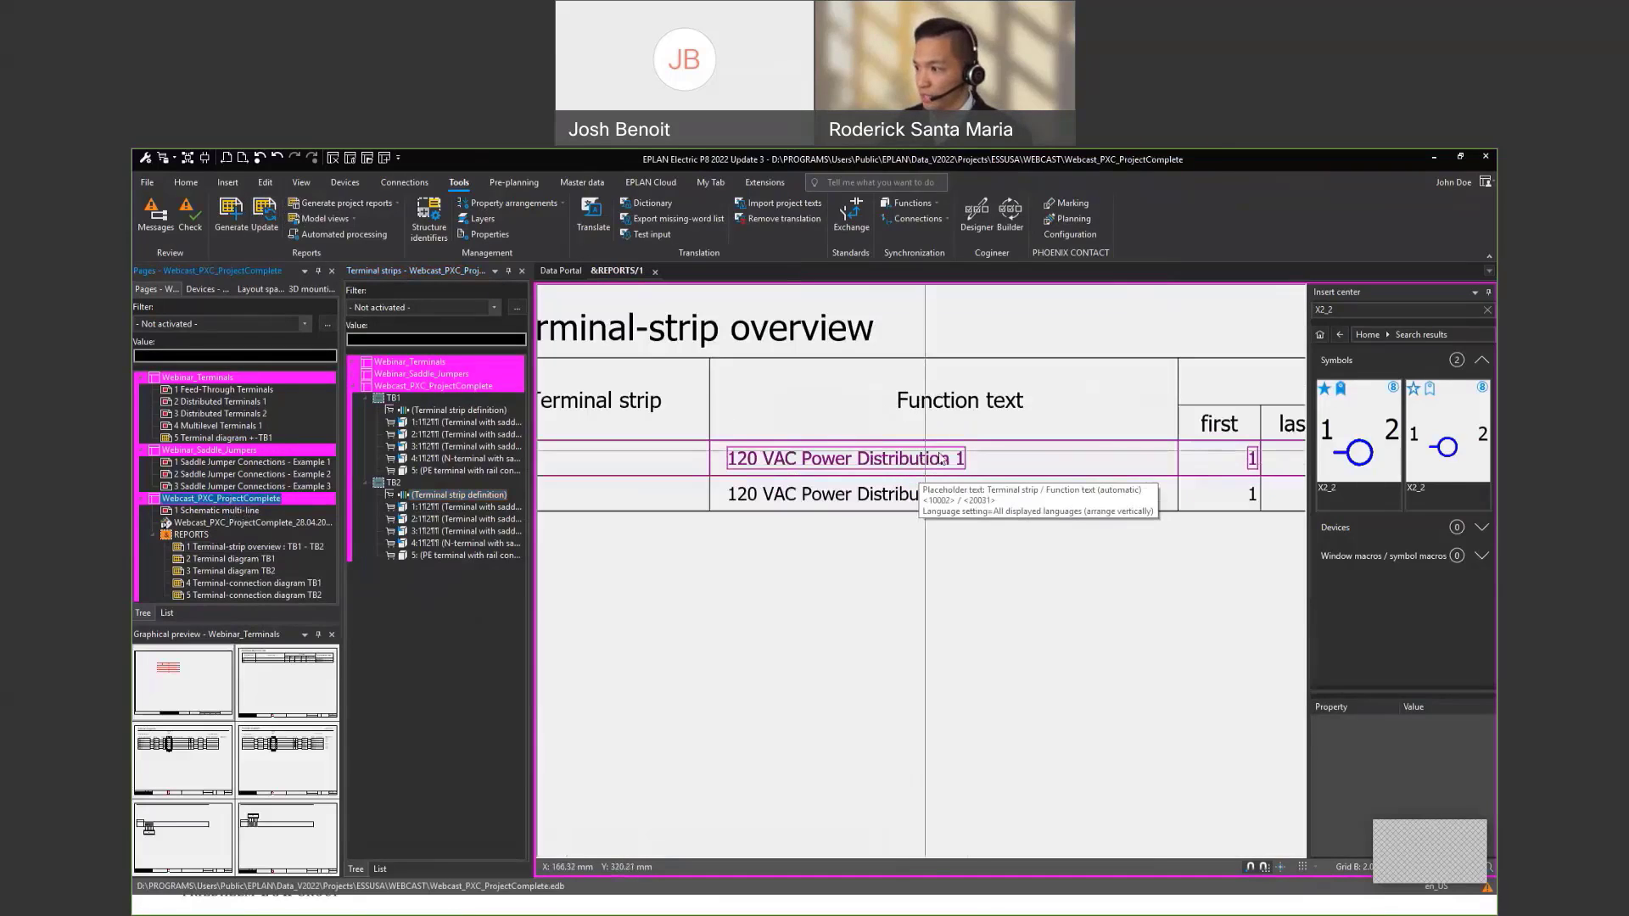
pyautogui.scroll(-2, 942, 461)
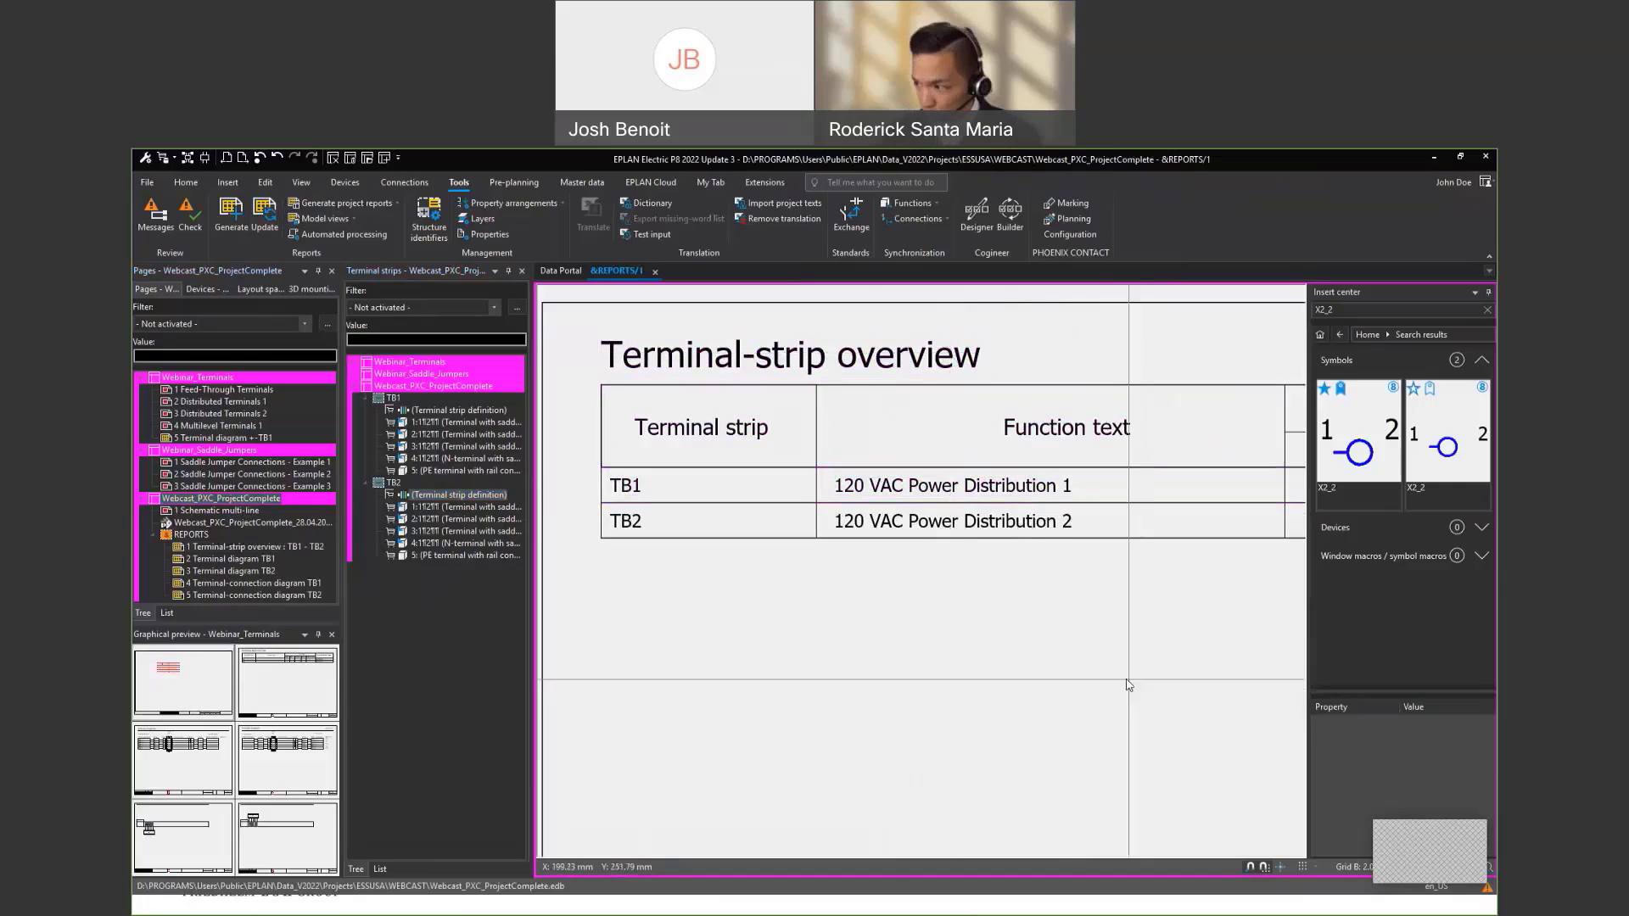